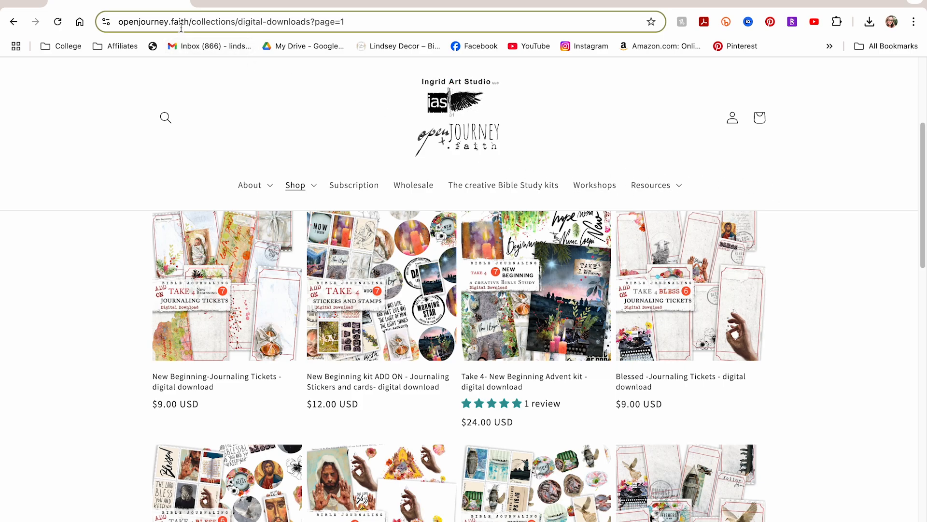
Open the openjourney.faith Digital Kits collection from the Shop menu and browse its 109 products
{"action": "left_click", "coordinate": [305, 191]}
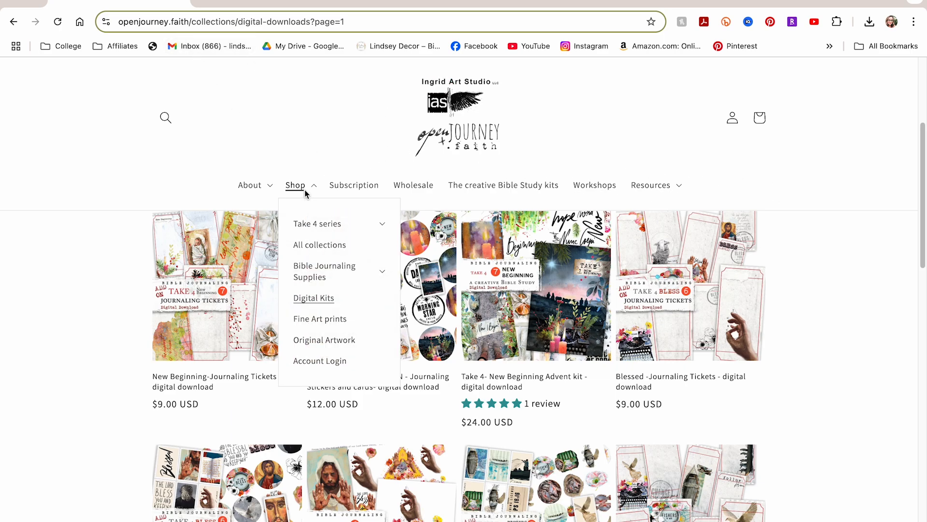
{"action": "left_click", "coordinate": [328, 304]}
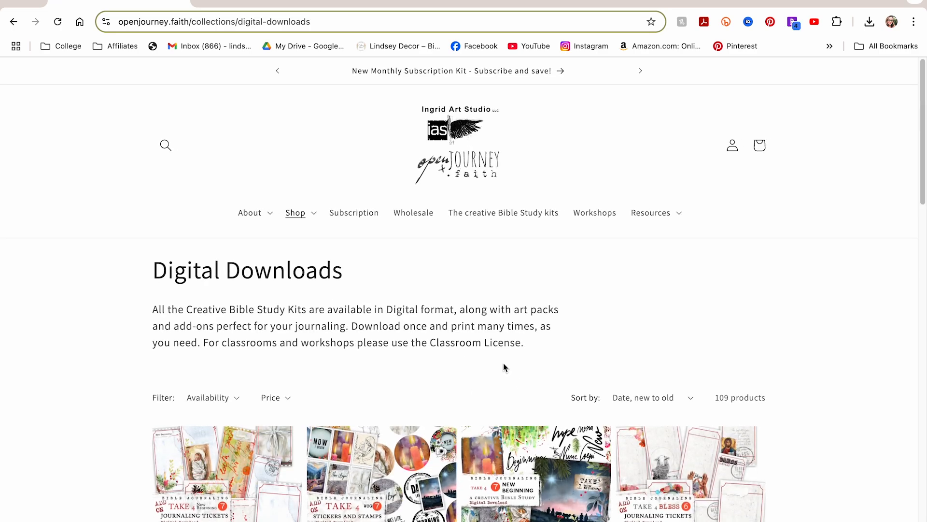
{"action": "scroll", "coordinate": [503, 365], "scroll_direction": "down", "scroll_amount": 4}
{"action": "scroll", "coordinate": [504, 365], "scroll_direction": "down", "scroll_amount": 3}
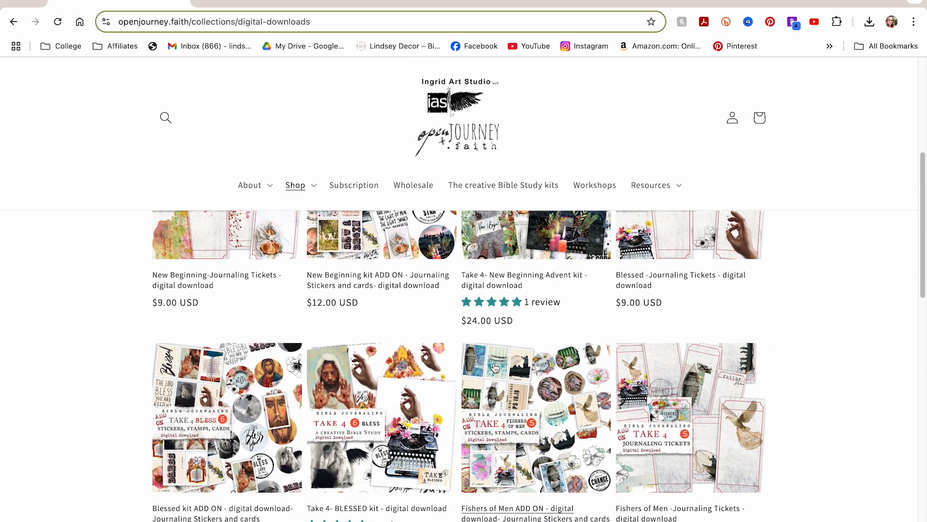
{"action": "scroll", "coordinate": [495, 368], "scroll_direction": "down", "scroll_amount": 1}
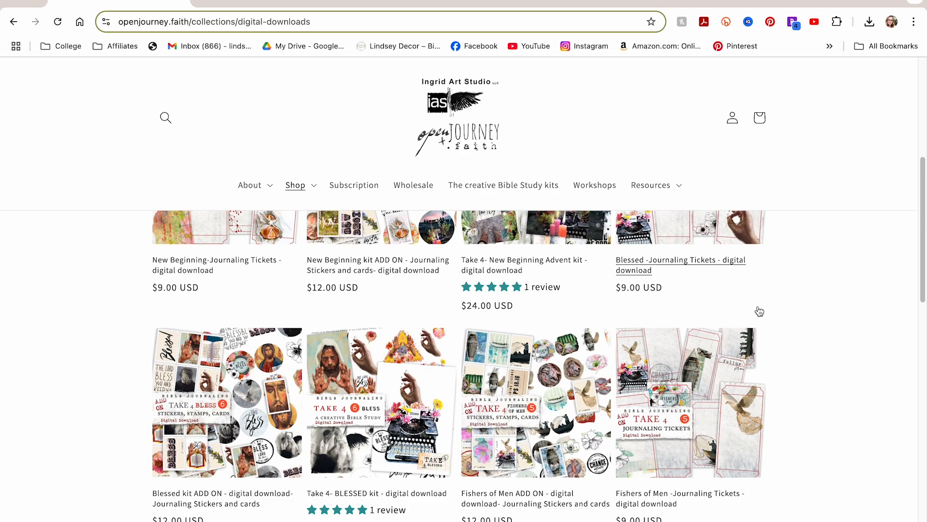
{"action": "scroll", "coordinate": [759, 312], "scroll_direction": "up", "scroll_amount": 4}
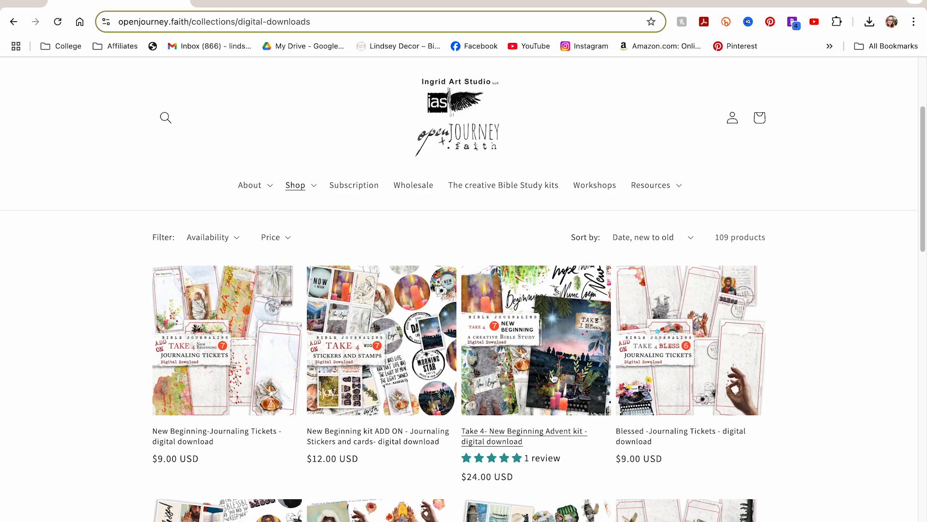
Switch to Silhouette Studio, glance at OJ-WOG4-art10, then return to the OJ-WOG4-art9 olive sheet
{"action": "key", "text": "ctrl+Up"}
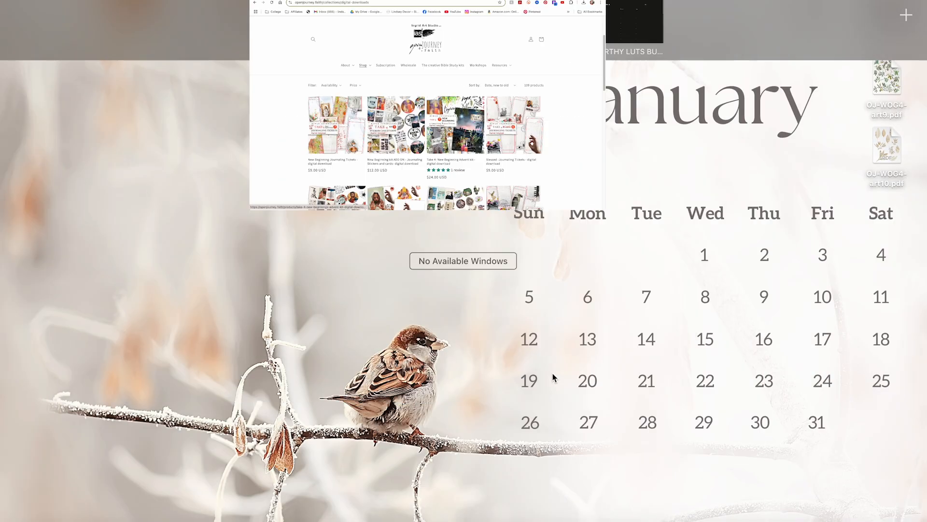
{"action": "left_click", "coordinate": [660, 520]}
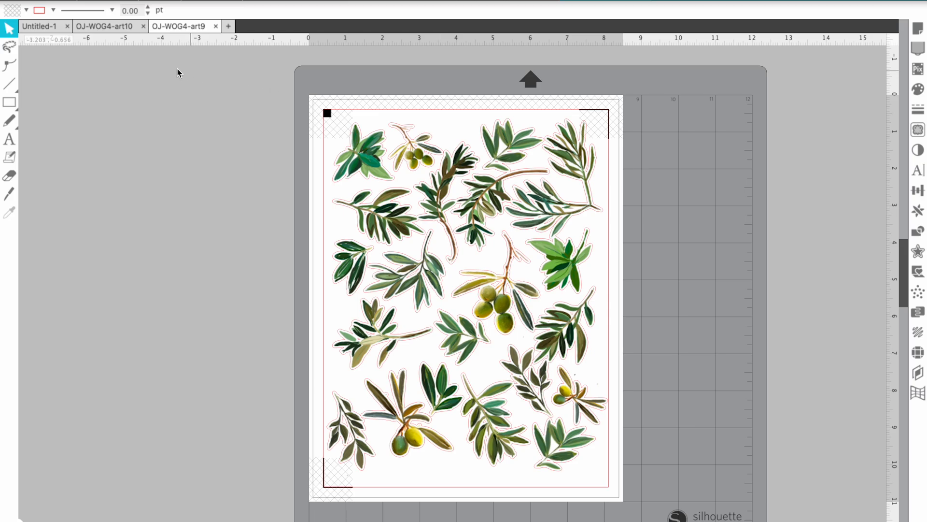
{"action": "left_click", "coordinate": [112, 26]}
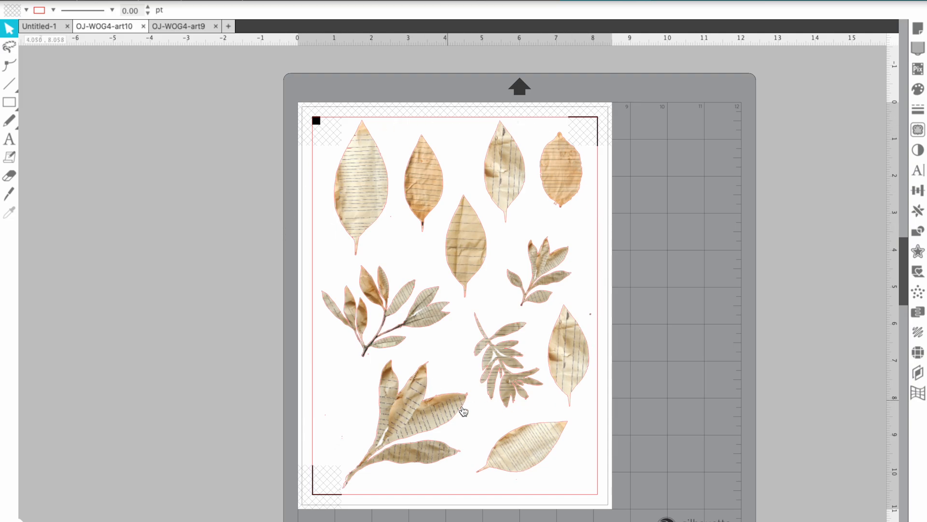
{"action": "left_click", "coordinate": [184, 26]}
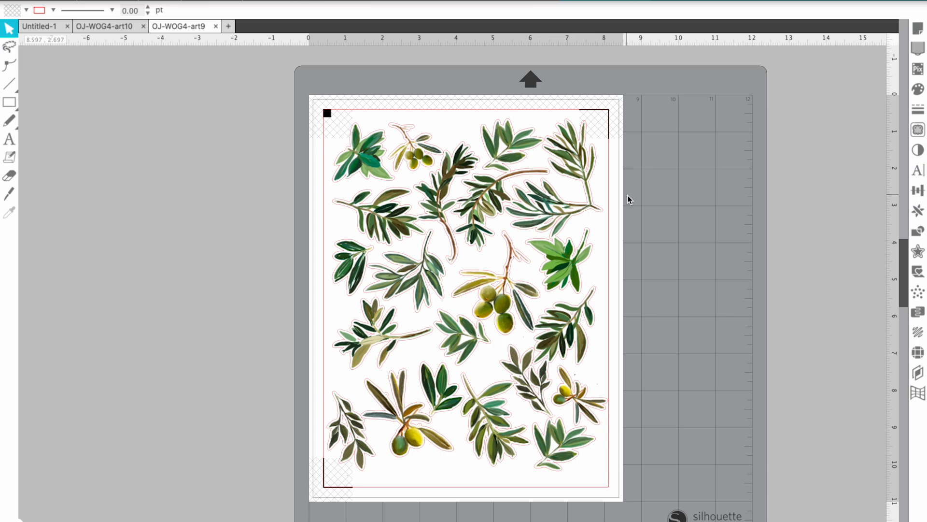
{"action": "key", "text": "ctrl+Up"}
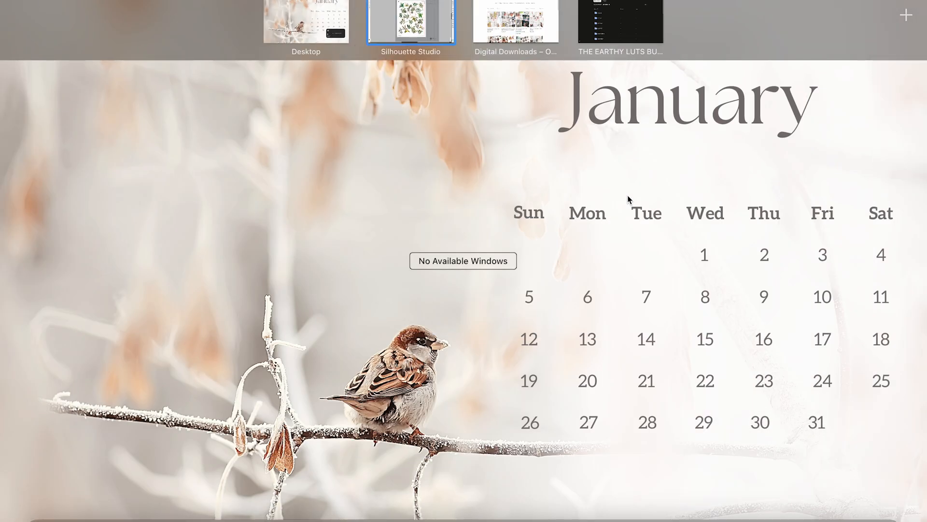
{"action": "left_click", "coordinate": [628, 196]}
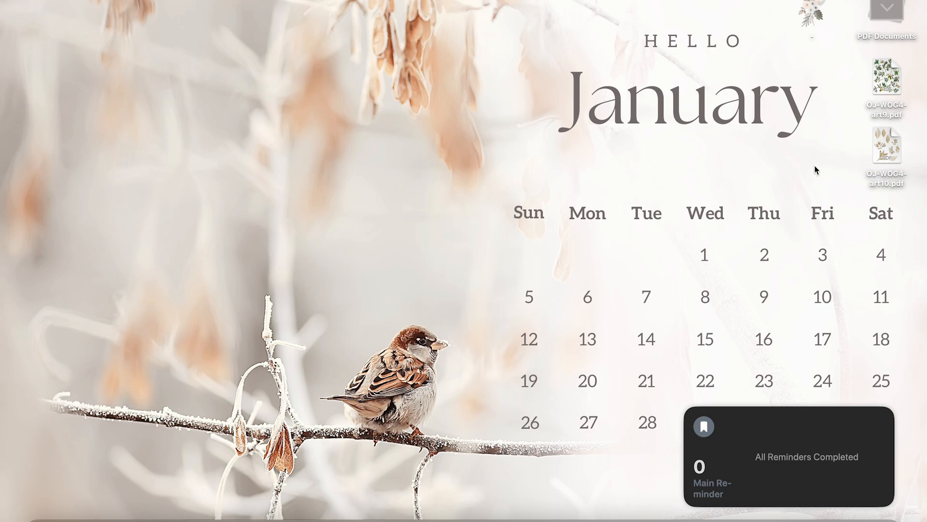
{"action": "left_click", "coordinate": [661, 511]}
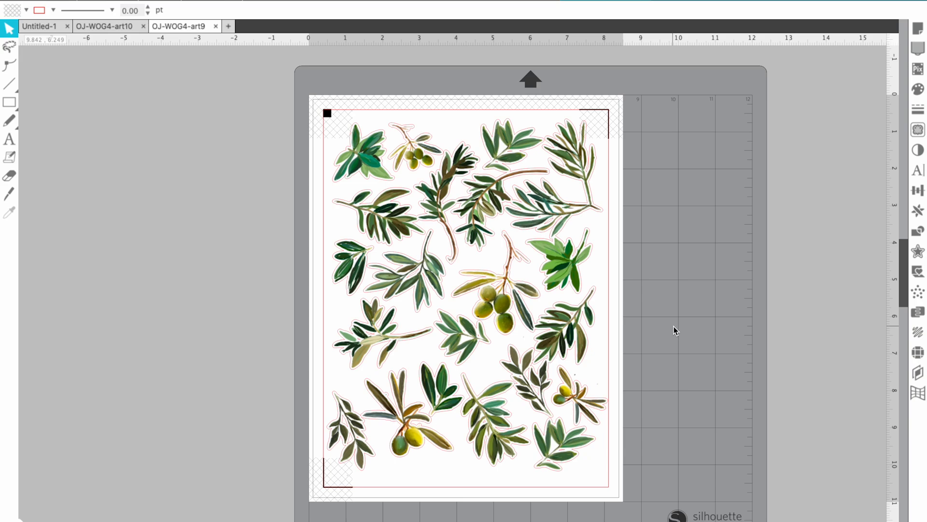
Bring the Mac desktop holding OJ-WOG4-art9.pdf and OJ-WOG4-art10.pdf into view
{"action": "mouse_move", "coordinate": [771, 521]}
Open OJ-WOG4-art9.pdf from the desktop in Preview
{"action": "key", "text": "ctrl+Up"}
{"action": "left_click", "coordinate": [397, 192]}
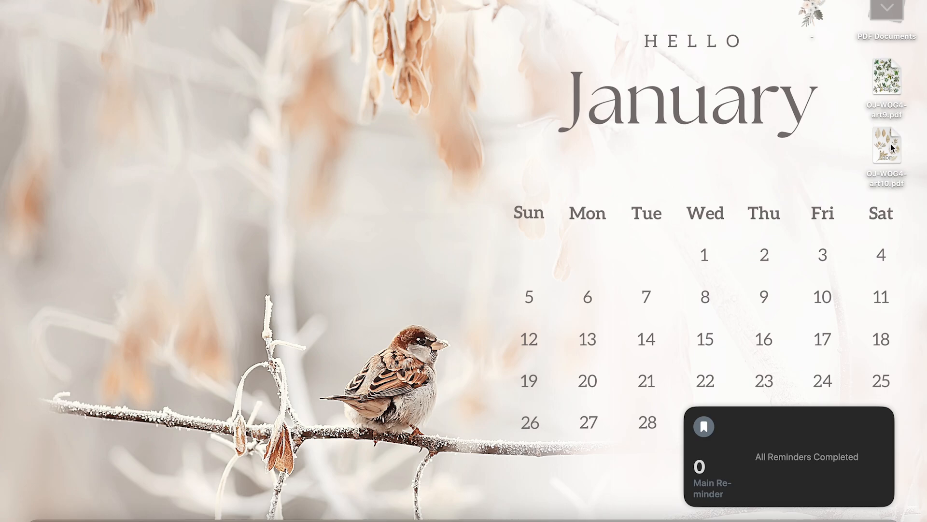
{"action": "right_click", "coordinate": [890, 85]}
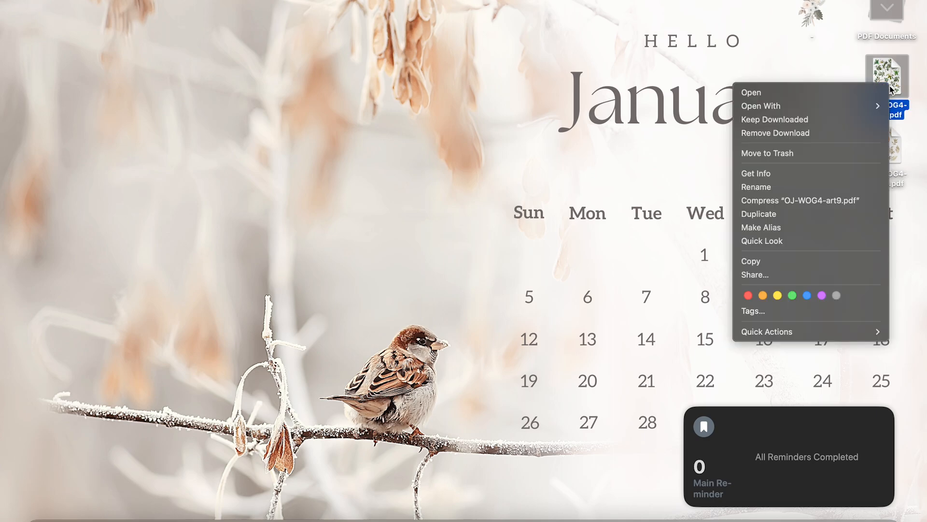
{"action": "mouse_move", "coordinate": [843, 108]}
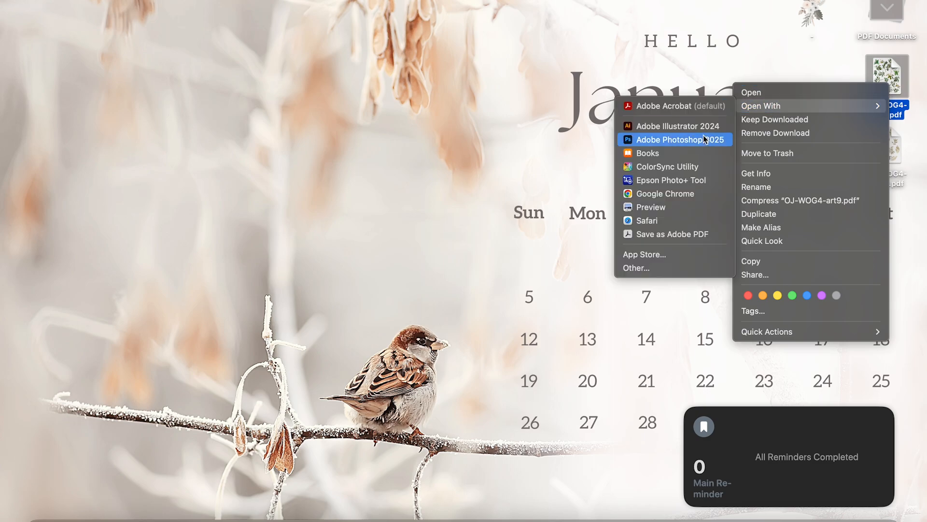
{"action": "left_click", "coordinate": [653, 208]}
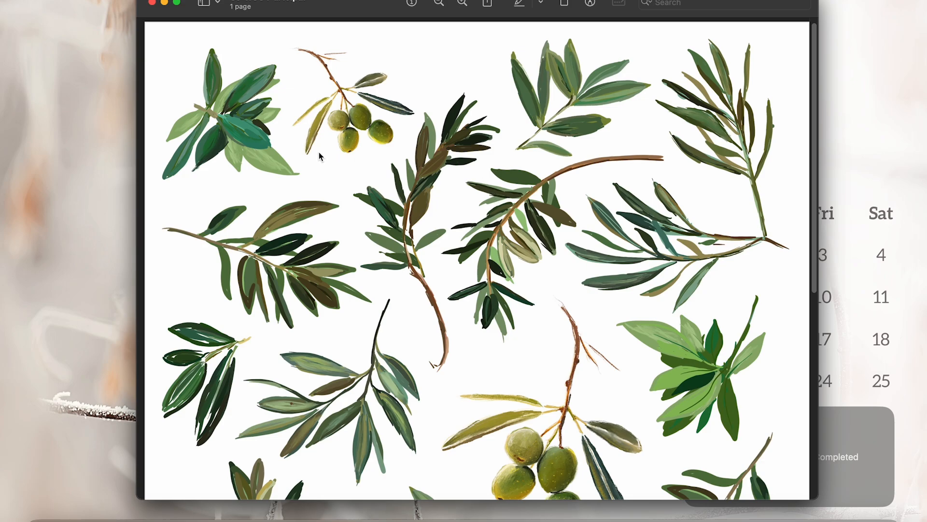
Export the PDF as a JPEG named OJ-WOG4-art9 to the Desktop and close Preview
{"action": "left_click", "coordinate": [80, 0]}
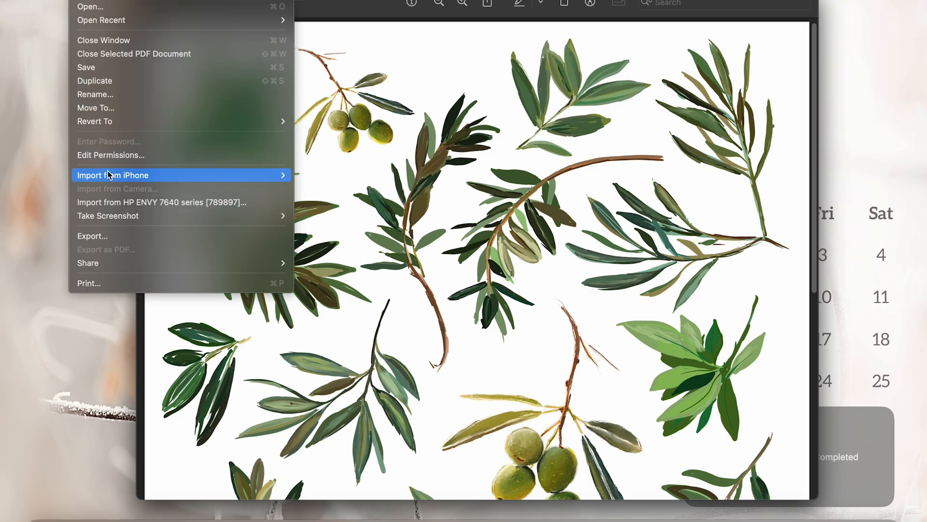
{"action": "left_click", "coordinate": [105, 237]}
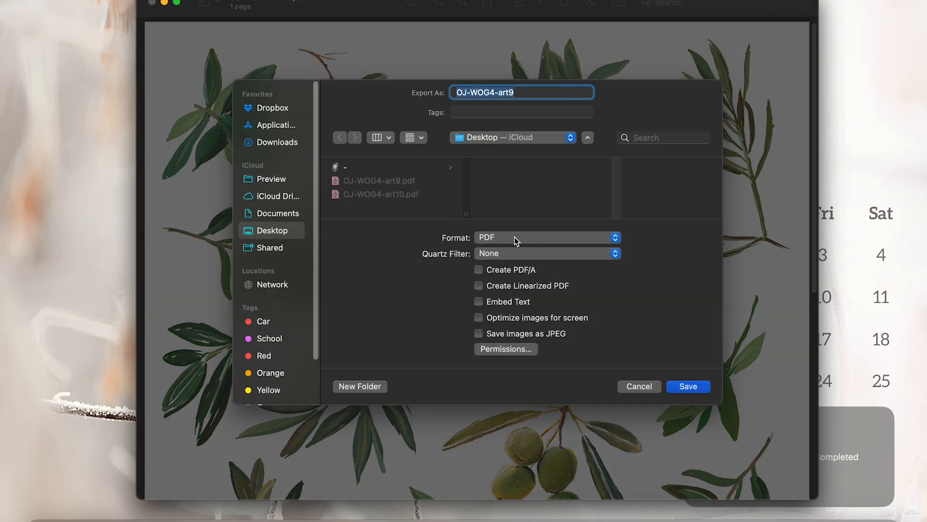
{"action": "left_click", "coordinate": [516, 238]}
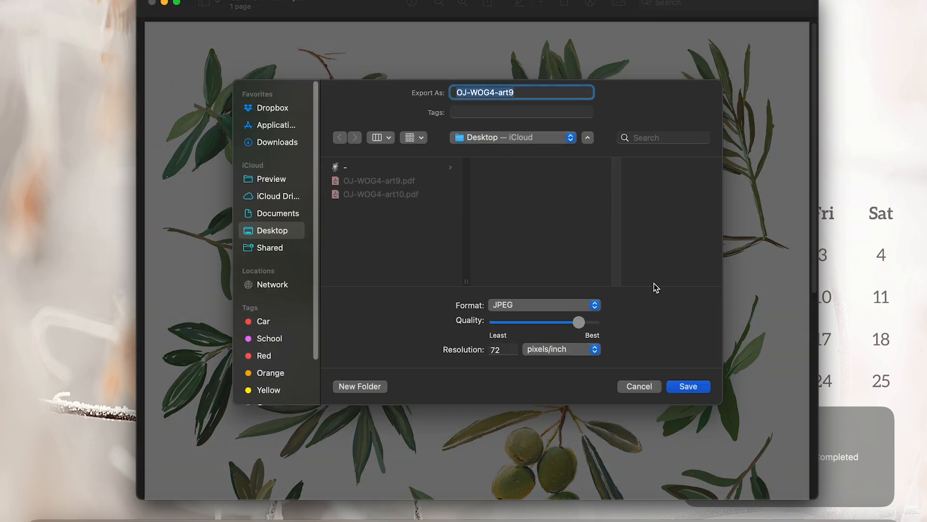
{"action": "left_click", "coordinate": [690, 389]}
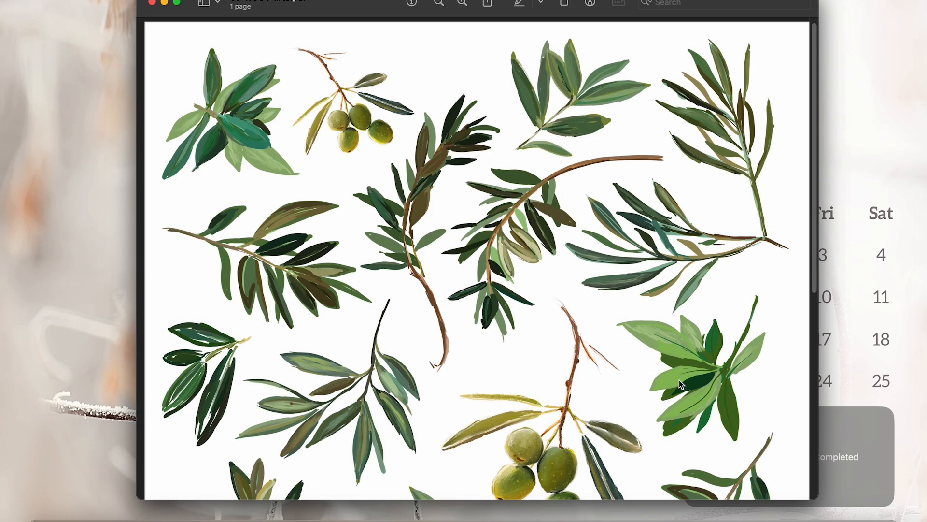
{"action": "left_click", "coordinate": [153, 3]}
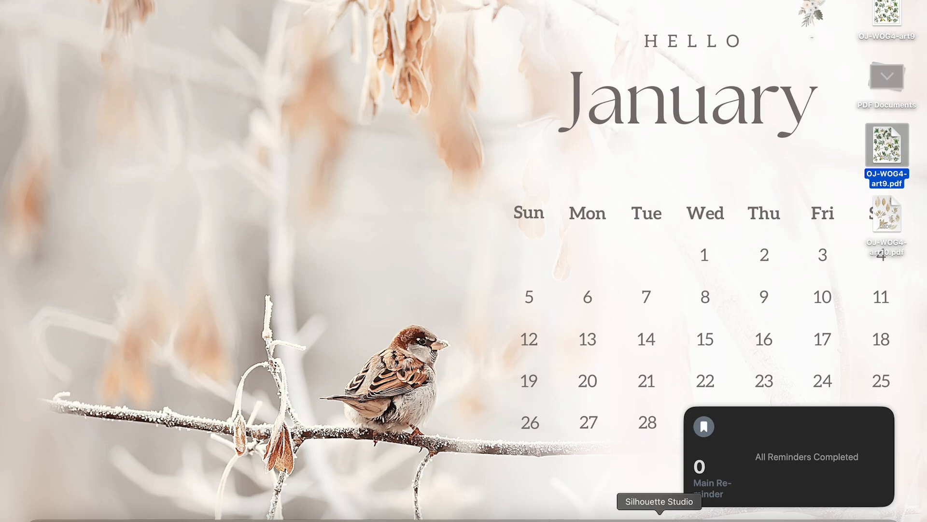
Return to Silhouette Studio and show the blank Untitled-1 document
{"action": "left_click", "coordinate": [659, 515]}
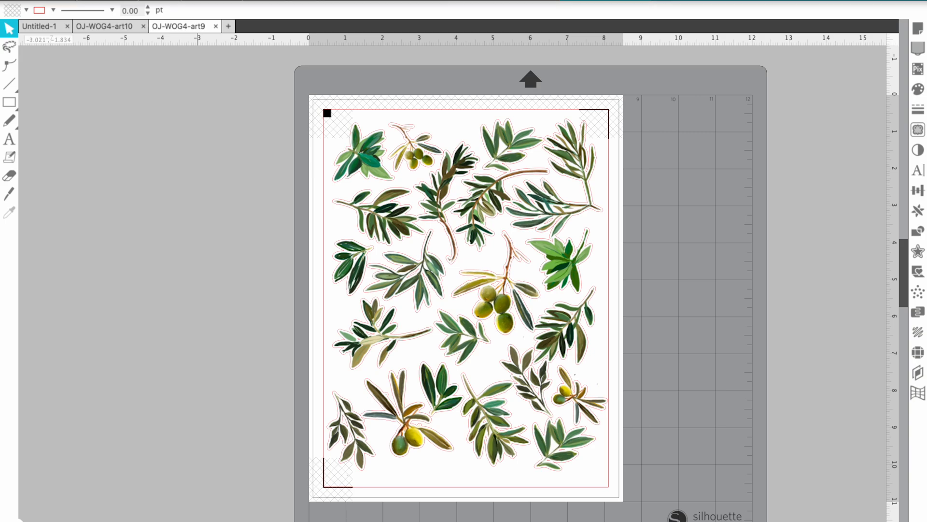
{"action": "left_click", "coordinate": [47, 28]}
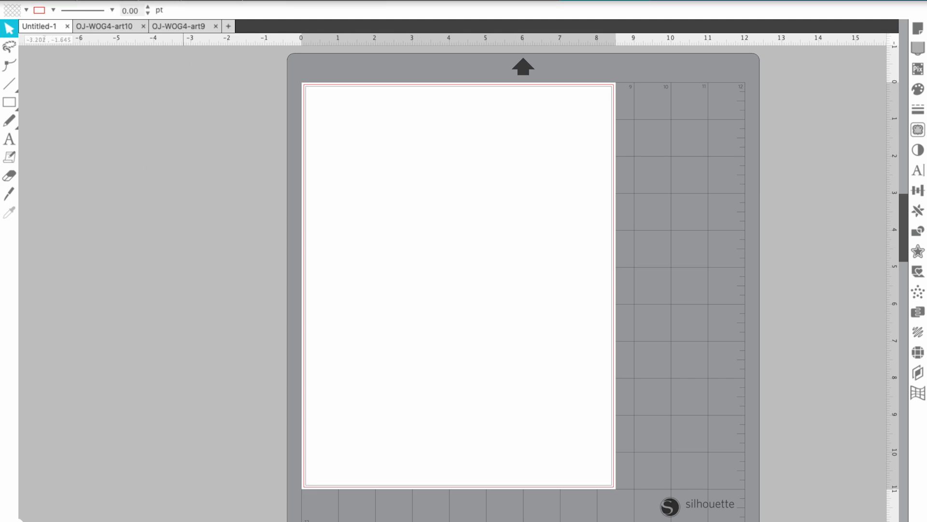
Open the OJ-WOG4-art9 studio file in a new tab
{"action": "left_click", "coordinate": [118, 4]}
{"action": "left_click", "coordinate": [125, 20]}
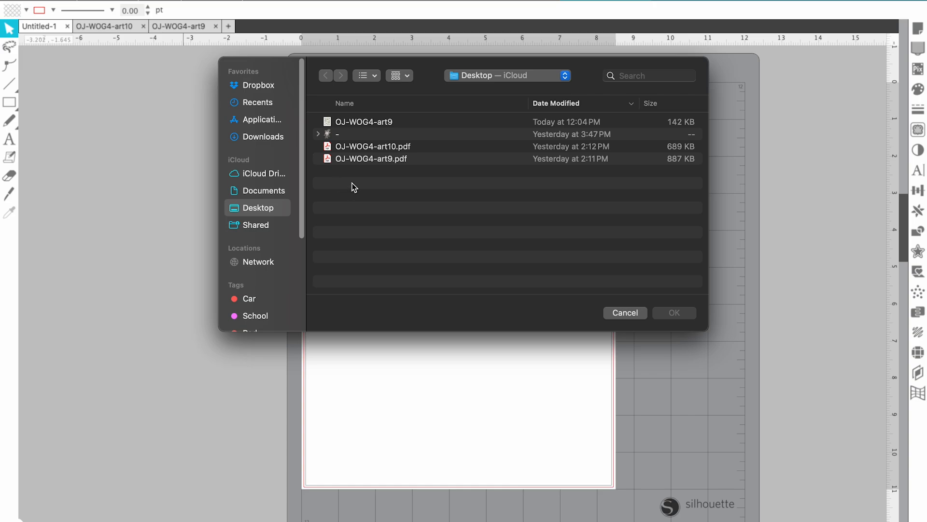
{"action": "left_click", "coordinate": [389, 127]}
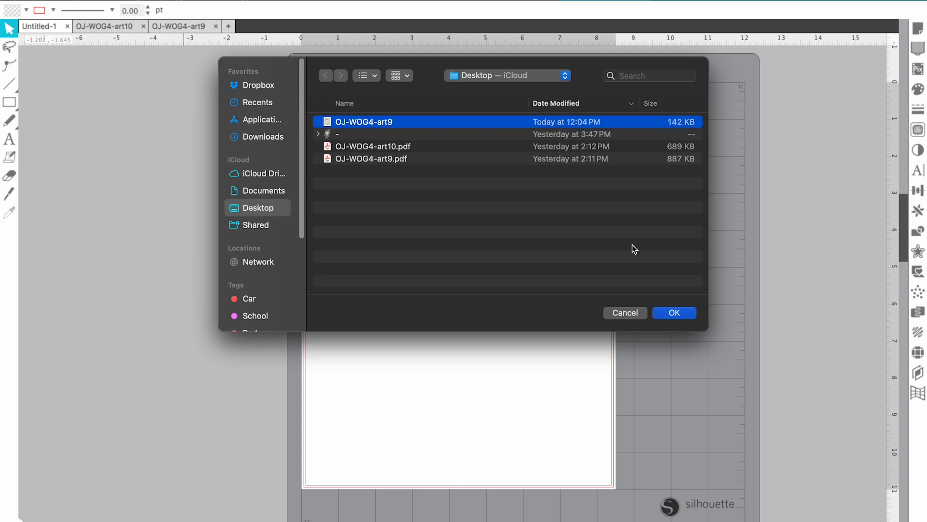
{"action": "left_click", "coordinate": [676, 314]}
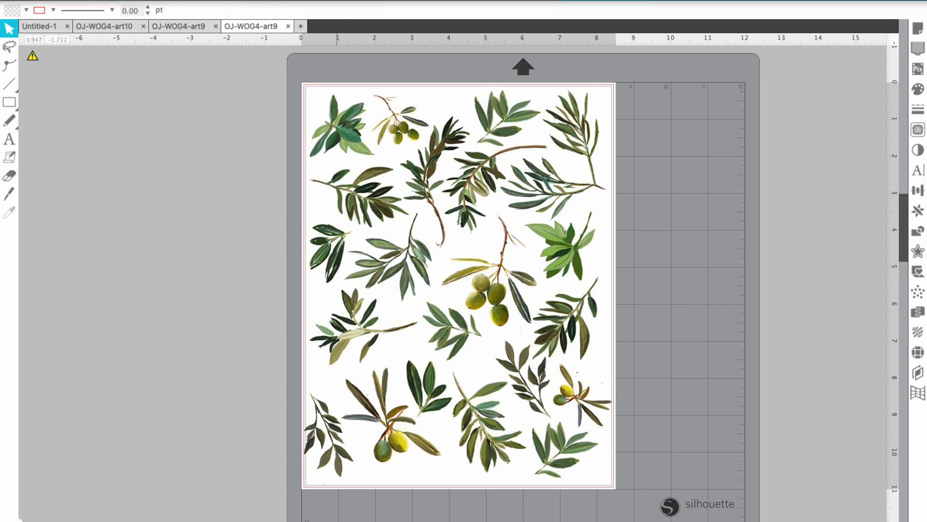
Import OJ-WOG4-art9.pdf from the Desktop as grouped vectors
{"action": "left_click", "coordinate": [116, 0]}
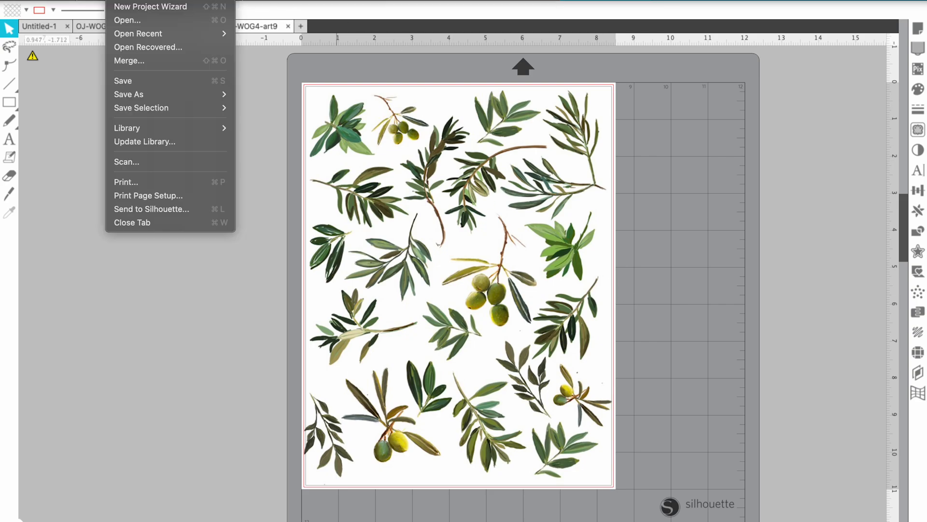
{"action": "left_click", "coordinate": [128, 20]}
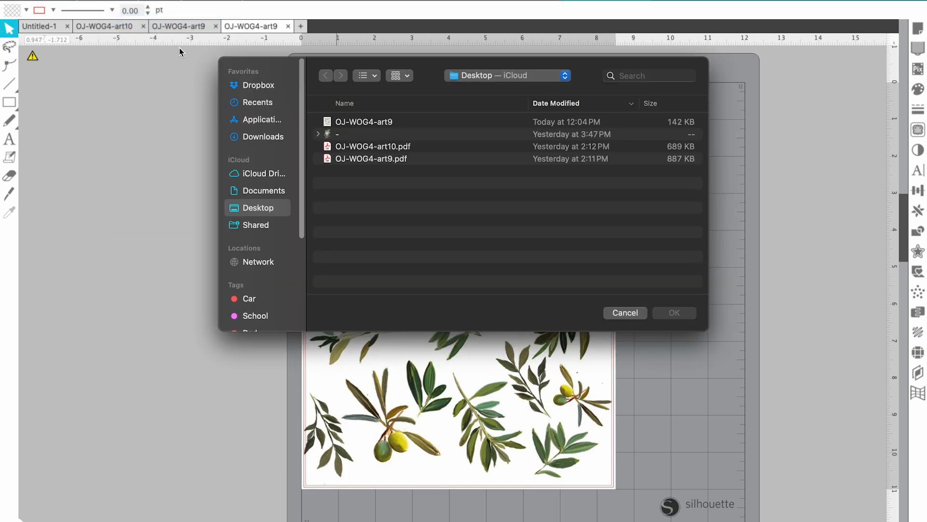
{"action": "left_click", "coordinate": [376, 147]}
{"action": "left_click", "coordinate": [377, 159]}
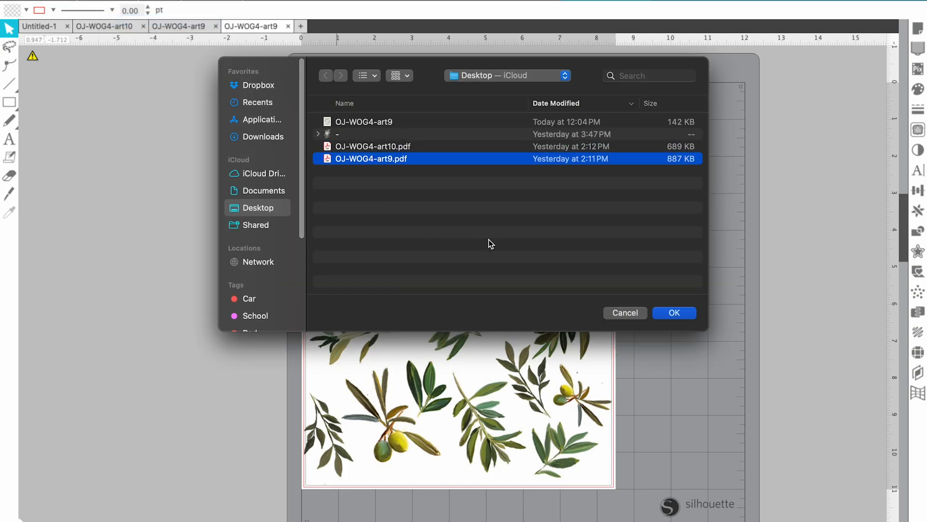
{"action": "left_click", "coordinate": [678, 316]}
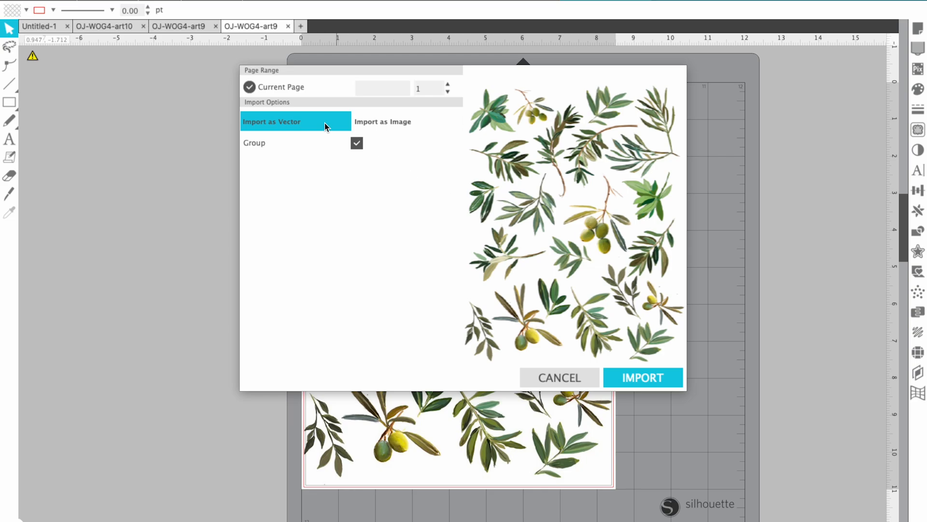
{"action": "left_click", "coordinate": [633, 377]}
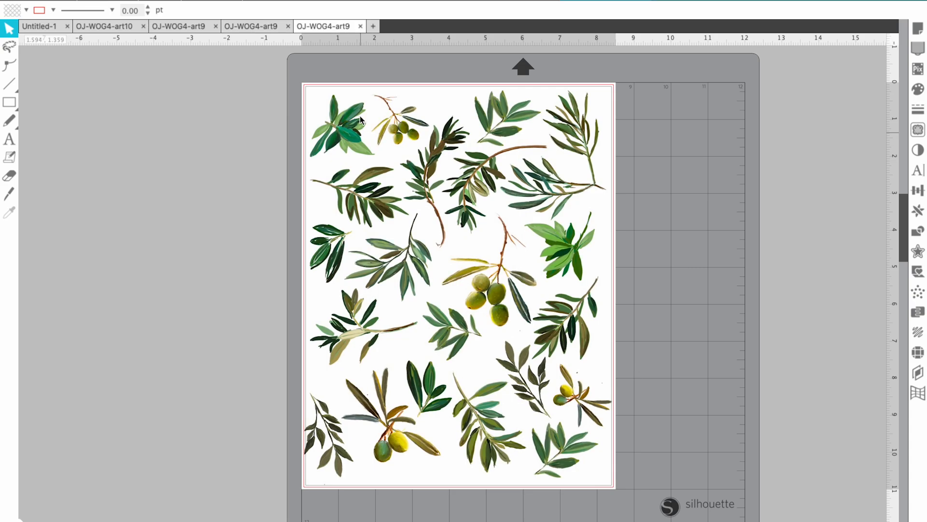
Compare the vector import of the PDF against the original OJ-WOG4-art9 document
{"action": "left_click", "coordinate": [245, 23]}
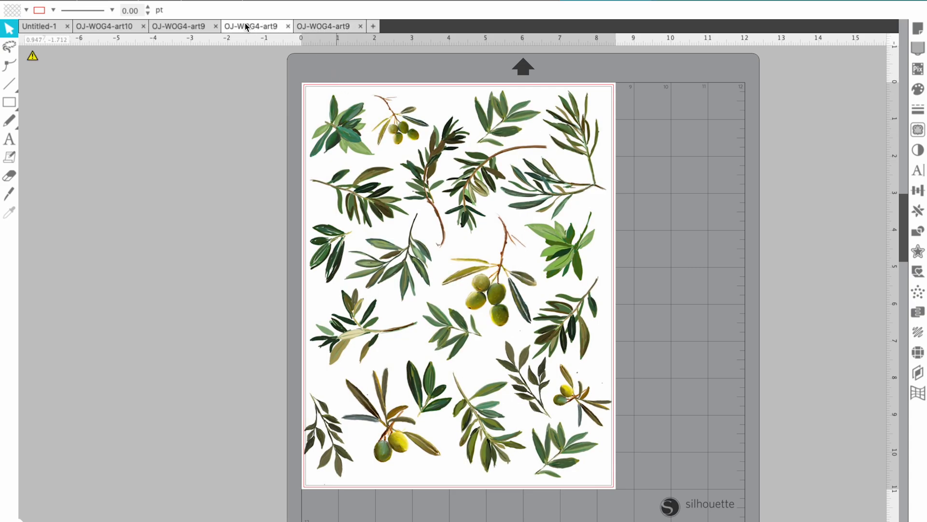
{"action": "left_click", "coordinate": [338, 27]}
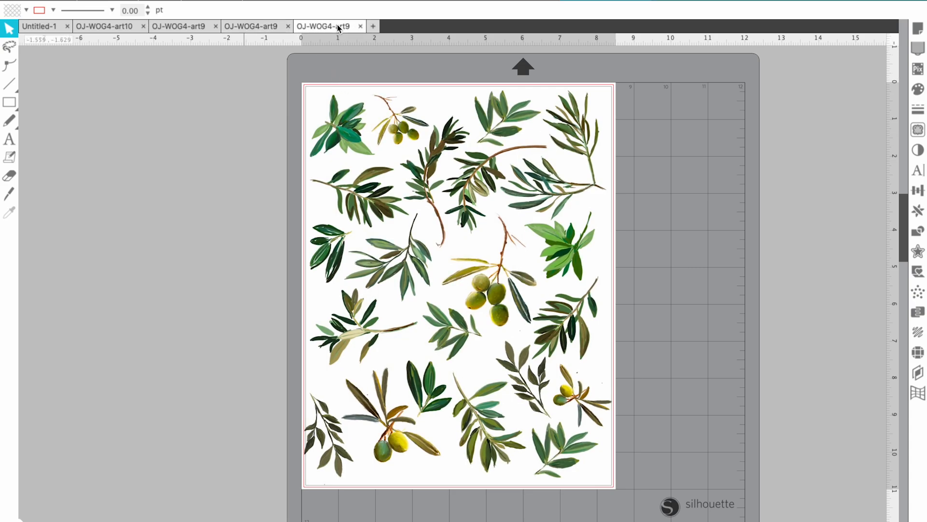
{"action": "left_click", "coordinate": [261, 26]}
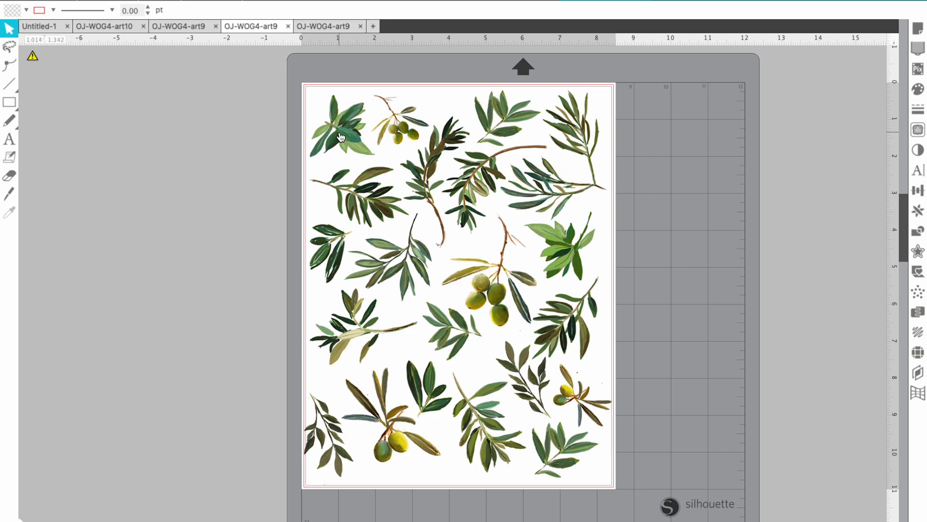
{"action": "left_click", "coordinate": [317, 25]}
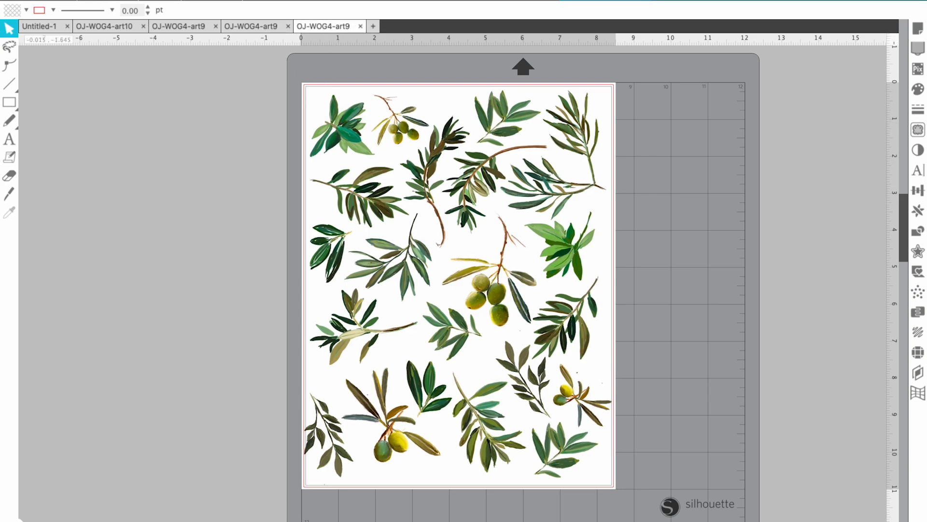
Import OJ-WOG4-art9.pdf again, this time as an image
{"action": "left_click", "coordinate": [115, 1]}
{"action": "left_click", "coordinate": [127, 20]}
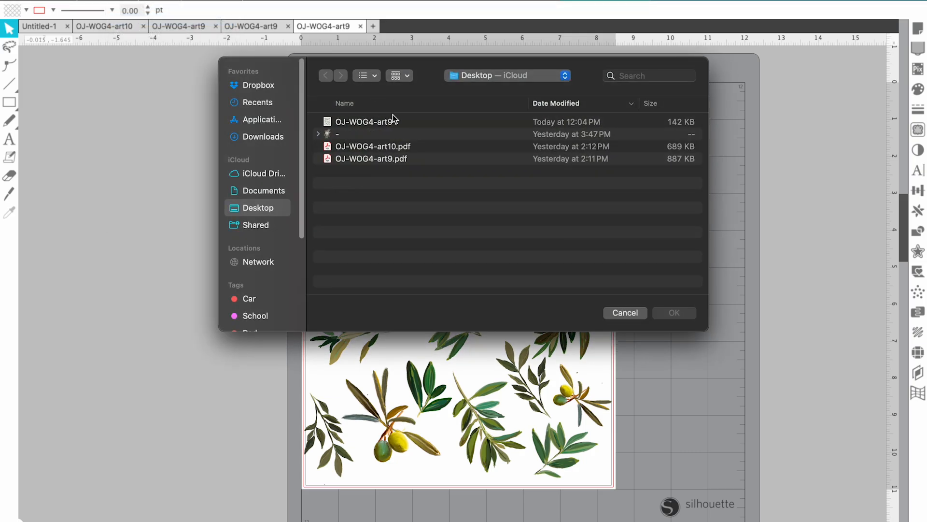
{"action": "left_click", "coordinate": [394, 158]}
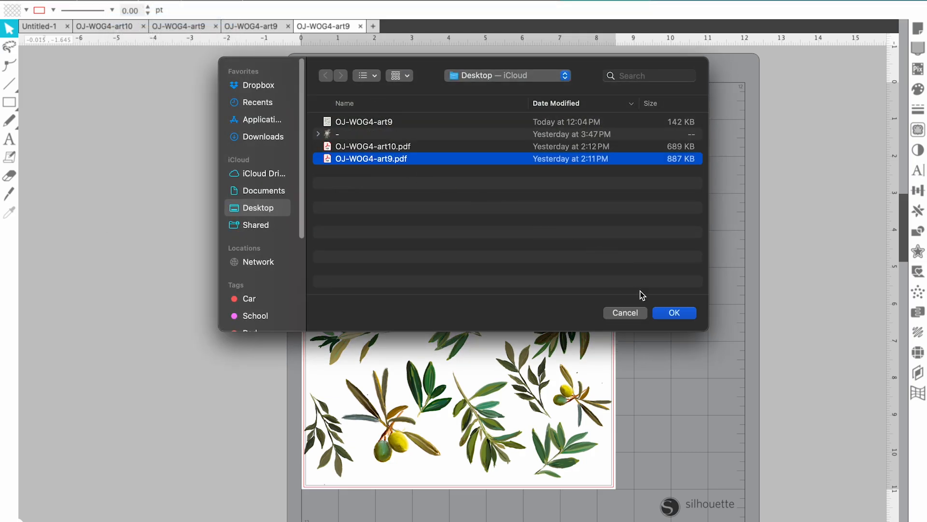
{"action": "left_click", "coordinate": [674, 314]}
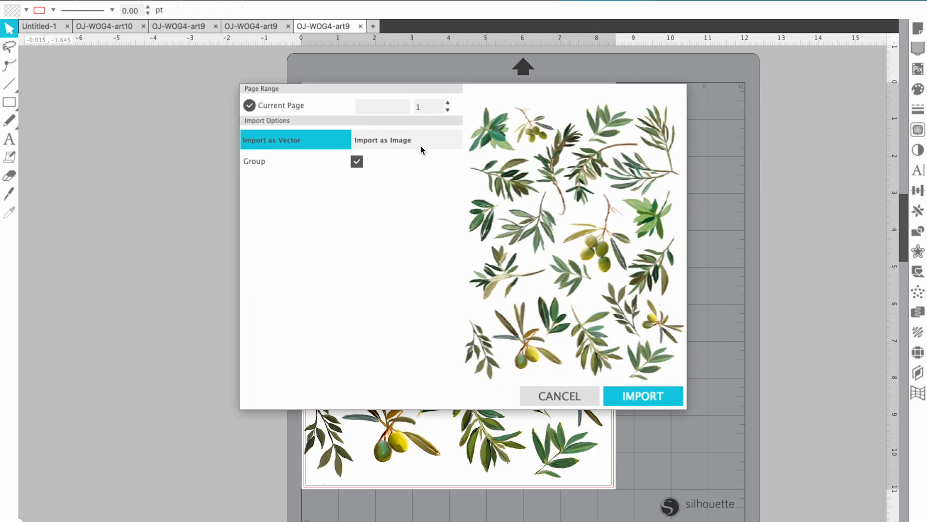
{"action": "left_click", "coordinate": [420, 143]}
{"action": "left_click", "coordinate": [670, 400]}
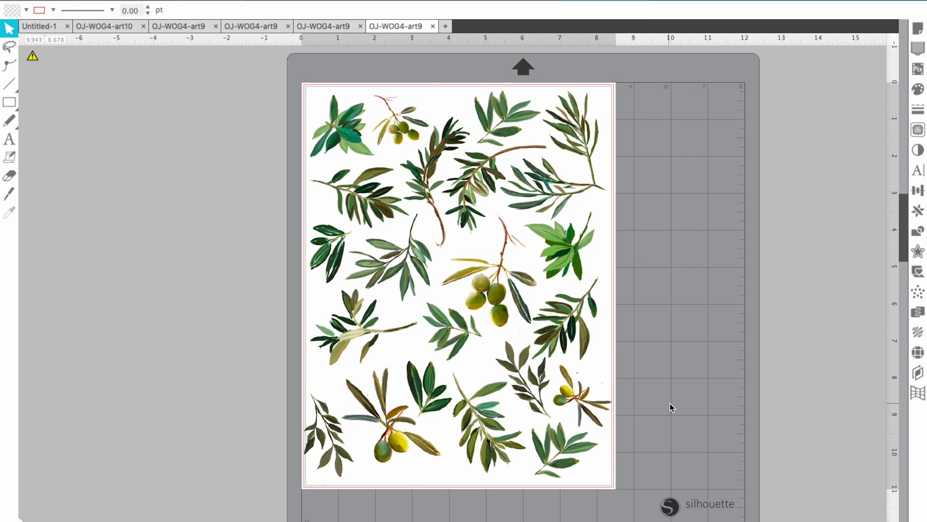
Compare the image import against the vector import and original OJ-WOG4-art9 tabs
{"action": "left_click", "coordinate": [335, 27]}
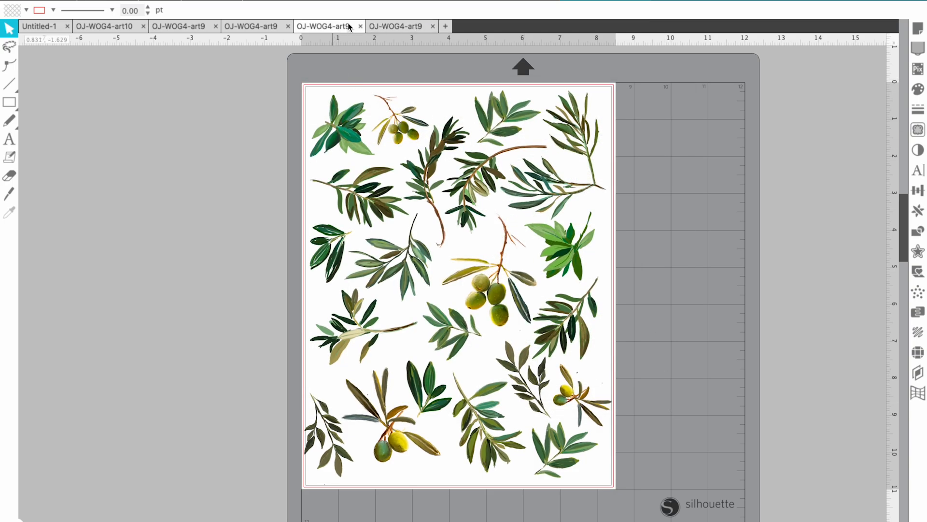
{"action": "left_click", "coordinate": [389, 27]}
{"action": "left_click", "coordinate": [268, 28]}
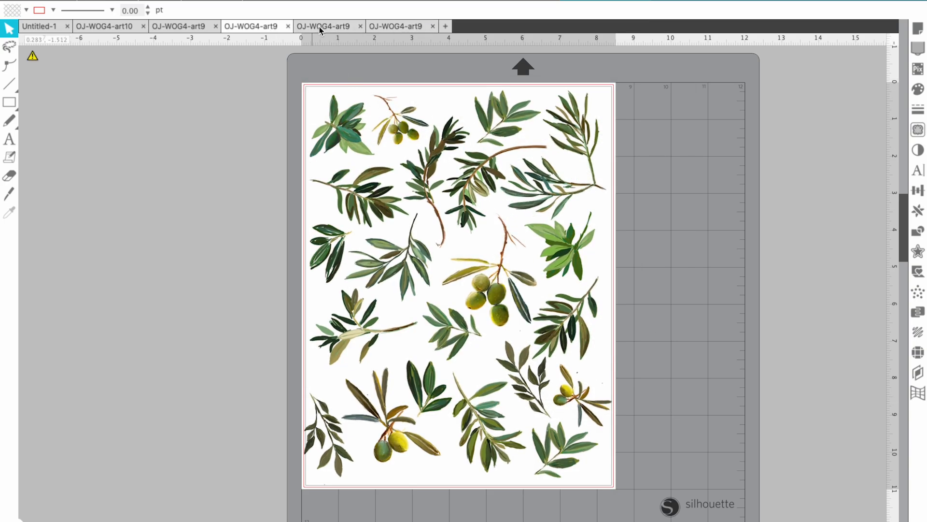
{"action": "left_click", "coordinate": [320, 27]}
{"action": "left_click", "coordinate": [403, 24]}
{"action": "left_click", "coordinate": [335, 27]}
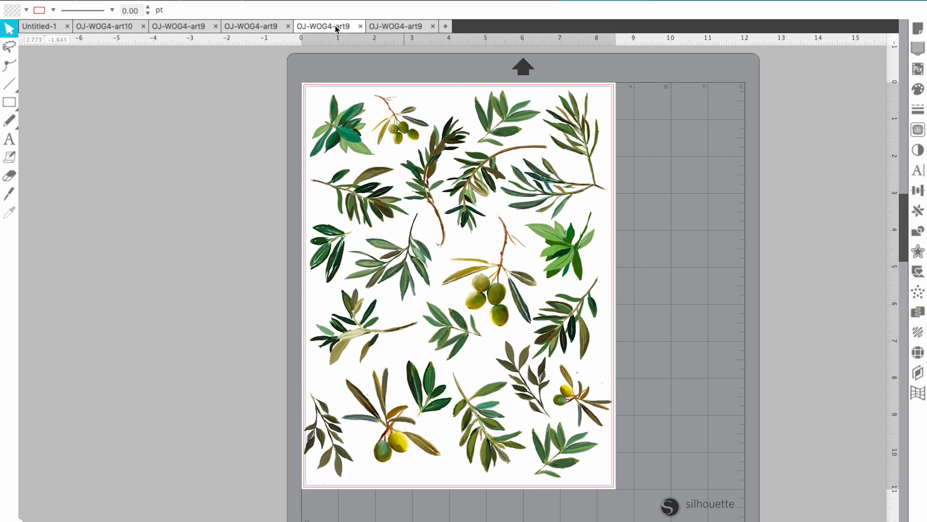
{"action": "left_click", "coordinate": [384, 25]}
{"action": "left_click", "coordinate": [328, 29]}
{"action": "left_click", "coordinate": [409, 28]}
{"action": "left_click", "coordinate": [332, 29]}
{"action": "left_click", "coordinate": [406, 27]}
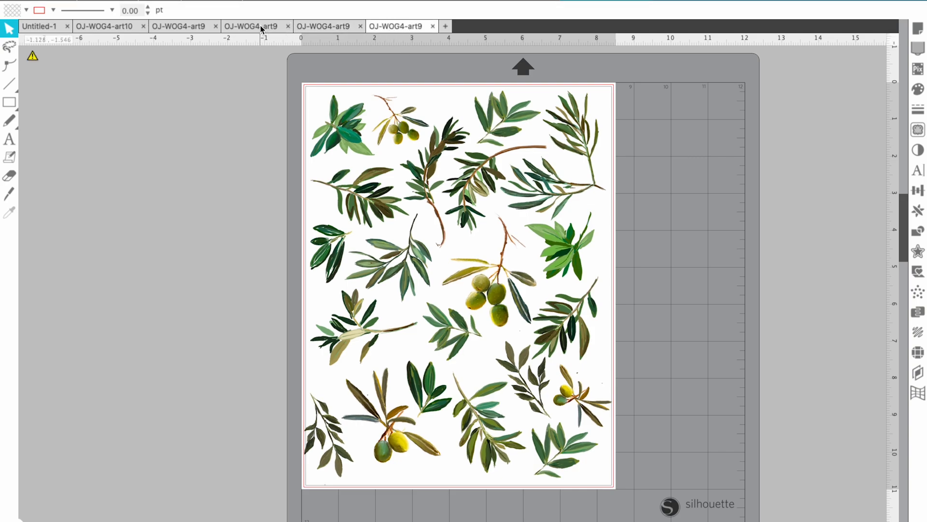
{"action": "left_click", "coordinate": [261, 27]}
{"action": "left_click", "coordinate": [399, 25]}
{"action": "left_click", "coordinate": [263, 26]}
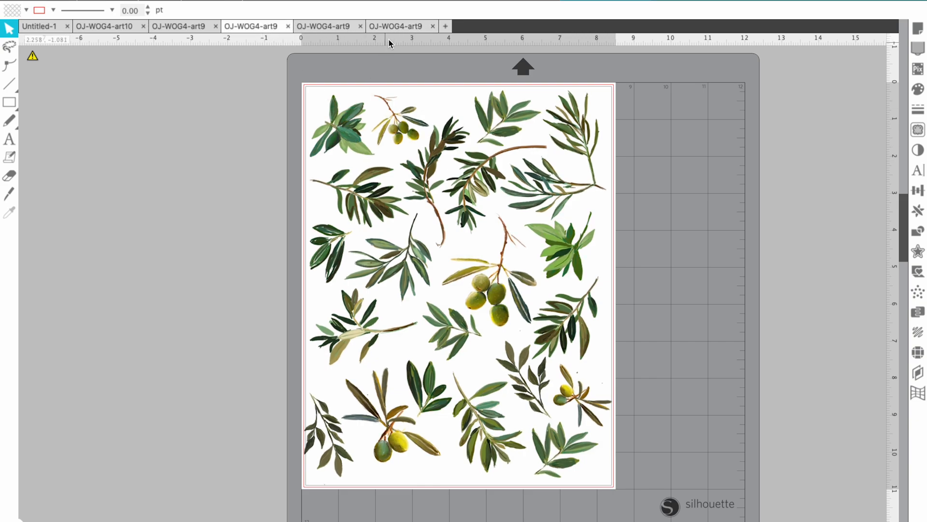
{"action": "left_click", "coordinate": [396, 24]}
{"action": "left_click", "coordinate": [259, 25]}
Close the image-import and vector-import tabs without saving
{"action": "left_click", "coordinate": [434, 27]}
{"action": "left_click", "coordinate": [535, 138]}
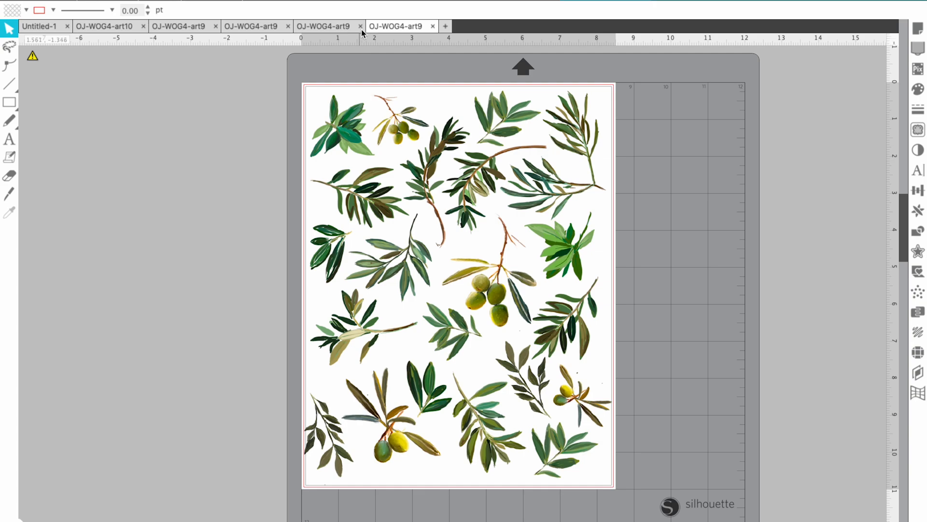
{"action": "left_click", "coordinate": [358, 26]}
{"action": "left_click", "coordinate": [558, 139]}
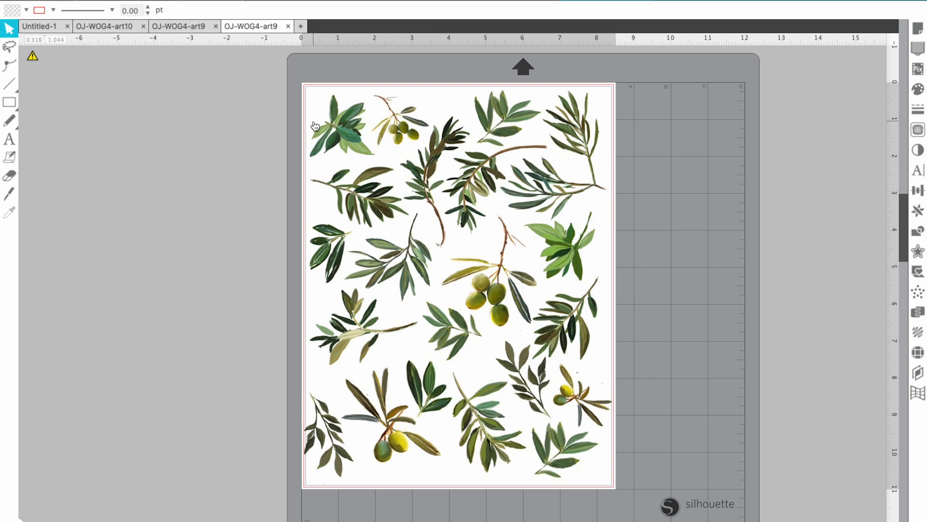
Close the extra OJ-WOG4-art9 tab, discarding its changes
{"action": "left_click", "coordinate": [287, 26]}
{"action": "left_click", "coordinate": [530, 130]}
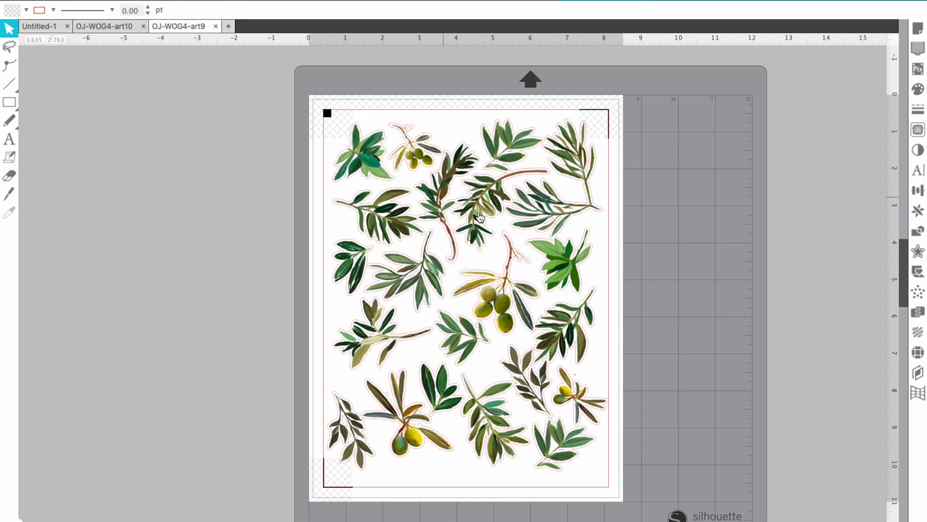
In OJ-WOG4-art10, ungroup the leaf artwork and delete its red trace outline
{"action": "left_click", "coordinate": [111, 28]}
{"action": "key", "text": "ctrl+a"}
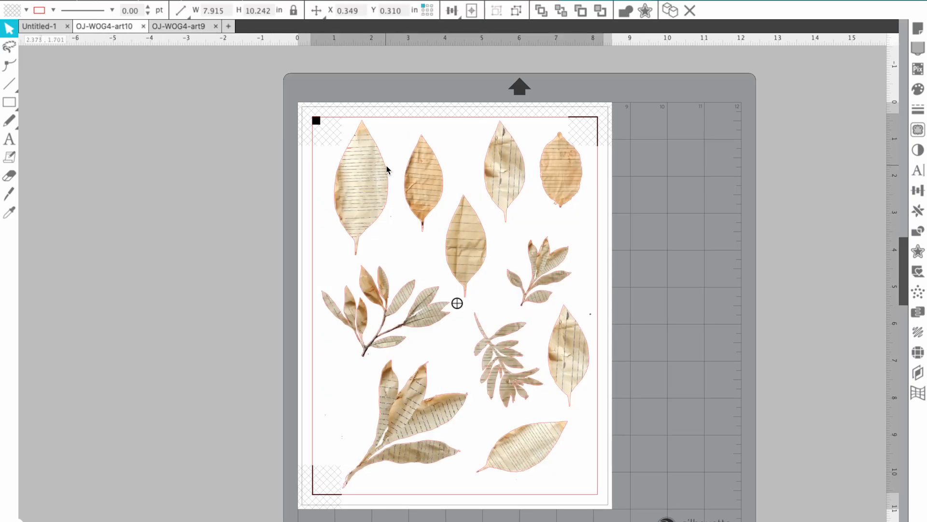
{"action": "key", "text": "Delete"}
{"action": "key", "text": "ctrl+z"}
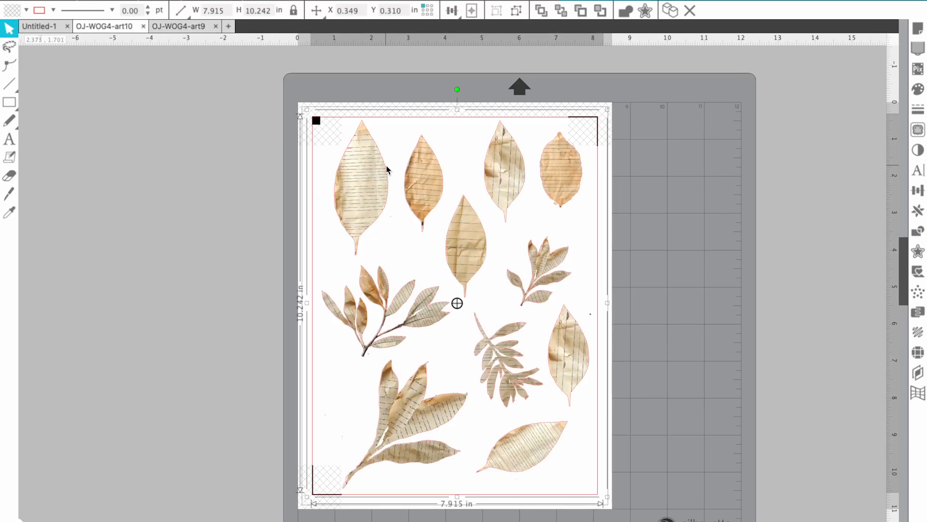
{"action": "right_click", "coordinate": [387, 169]}
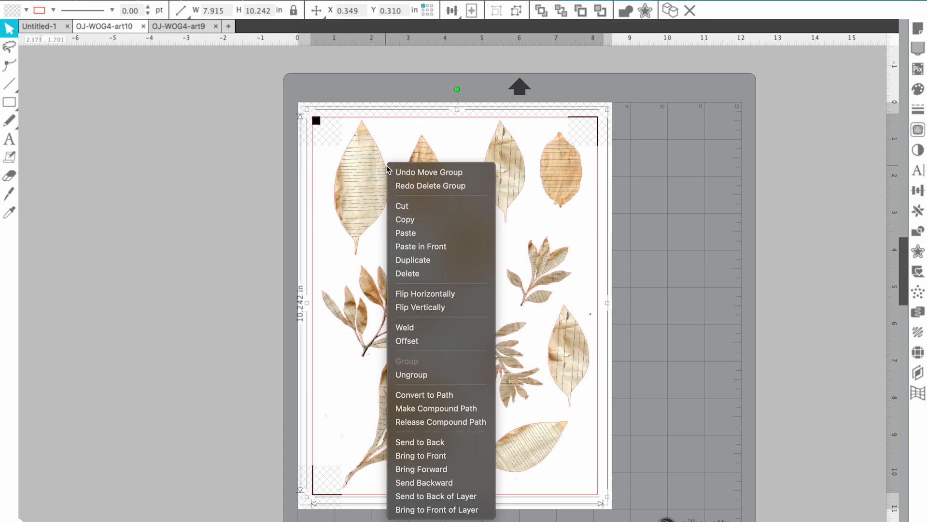
{"action": "left_click", "coordinate": [412, 375]}
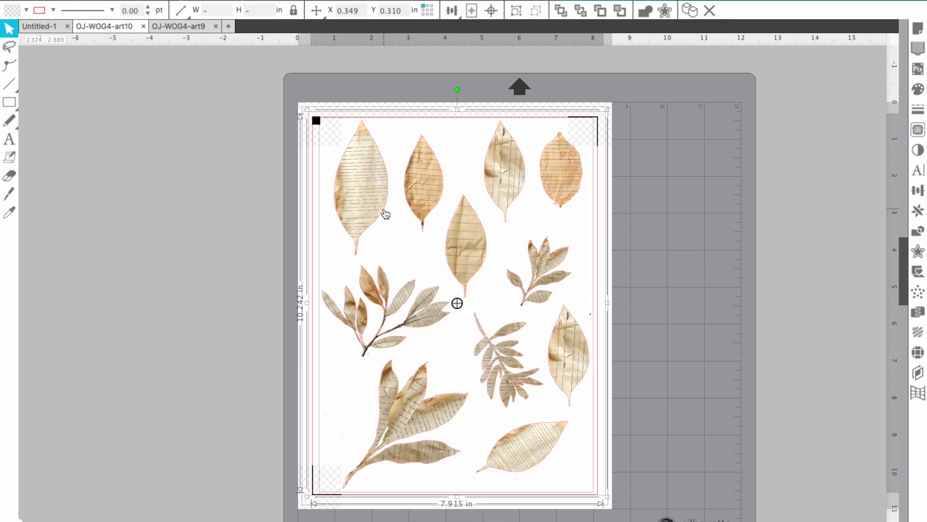
{"action": "left_click", "coordinate": [296, 216]}
{"action": "left_click", "coordinate": [375, 223]}
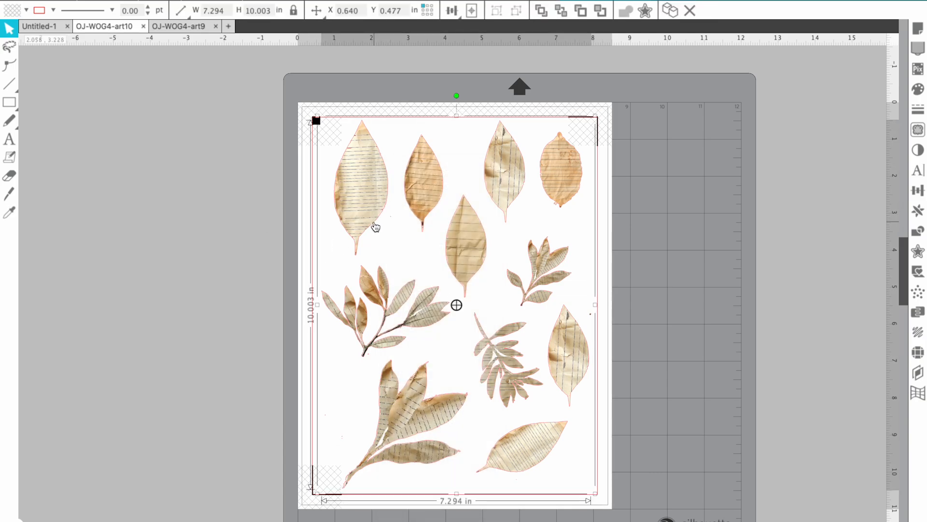
{"action": "key", "text": "Delete"}
On the OJ-WOG4-art9 sheet, delete the cut line around the upper sprigs, keeping the artwork
{"action": "left_click", "coordinate": [192, 27]}
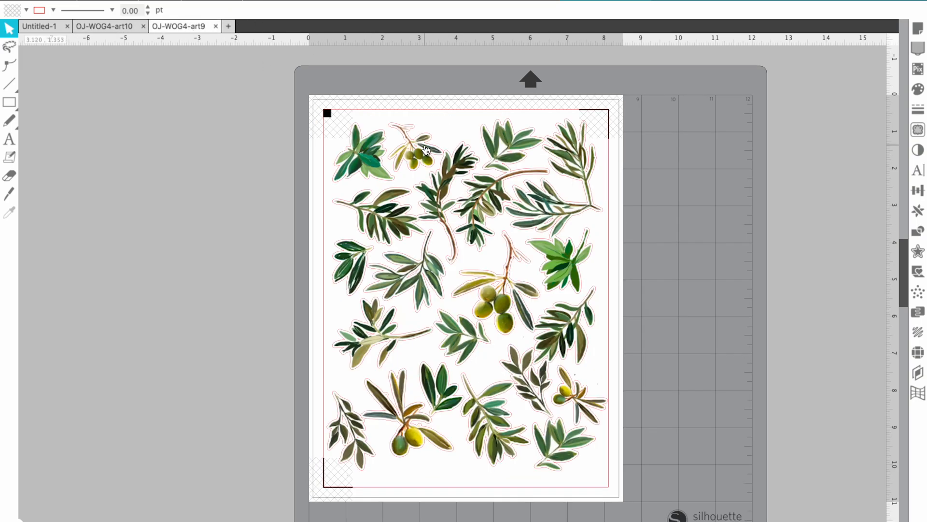
{"action": "left_click", "coordinate": [429, 149]}
{"action": "right_click", "coordinate": [428, 150]}
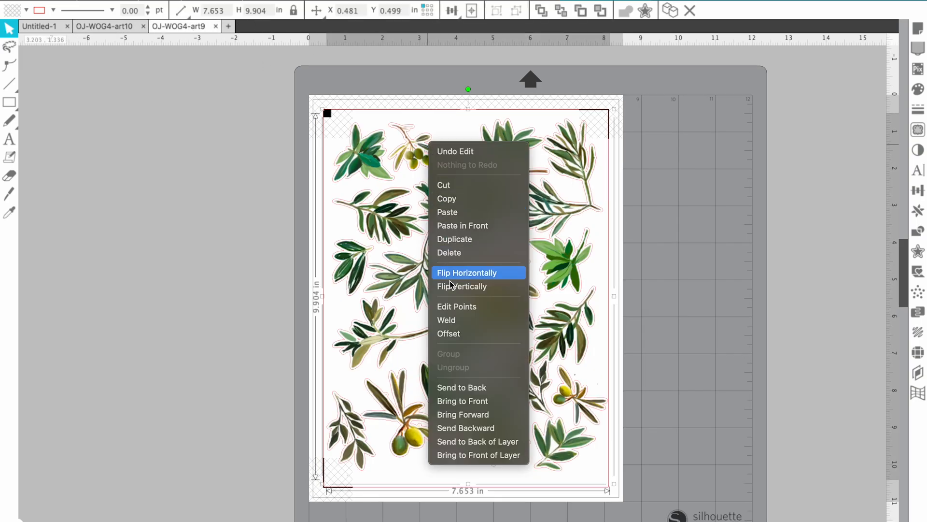
{"action": "left_click", "coordinate": [657, 287]}
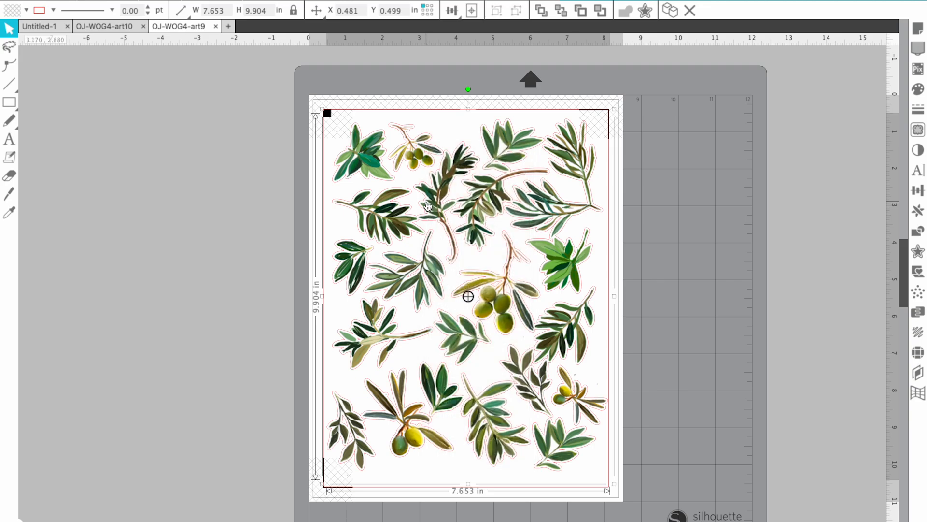
{"action": "key", "text": "Delete"}
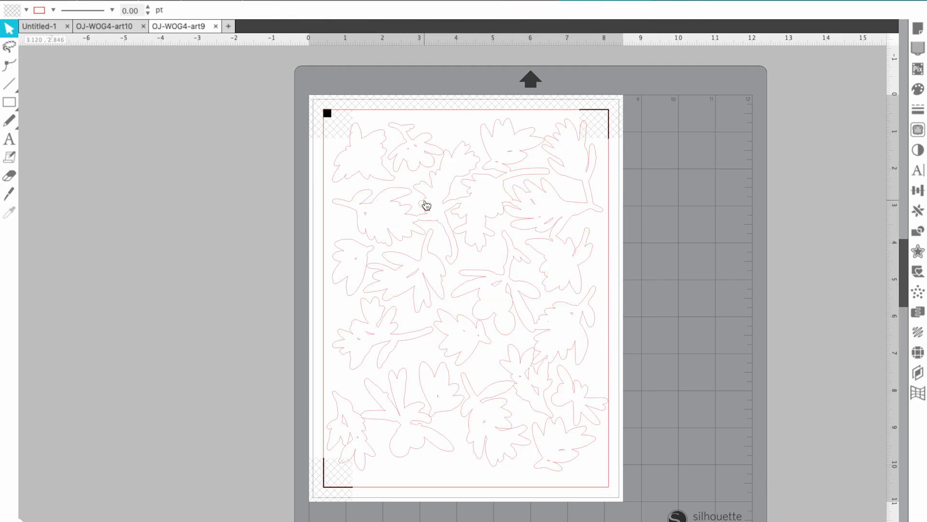
{"action": "key", "text": "ctrl+z"}
{"action": "left_click", "coordinate": [673, 197]}
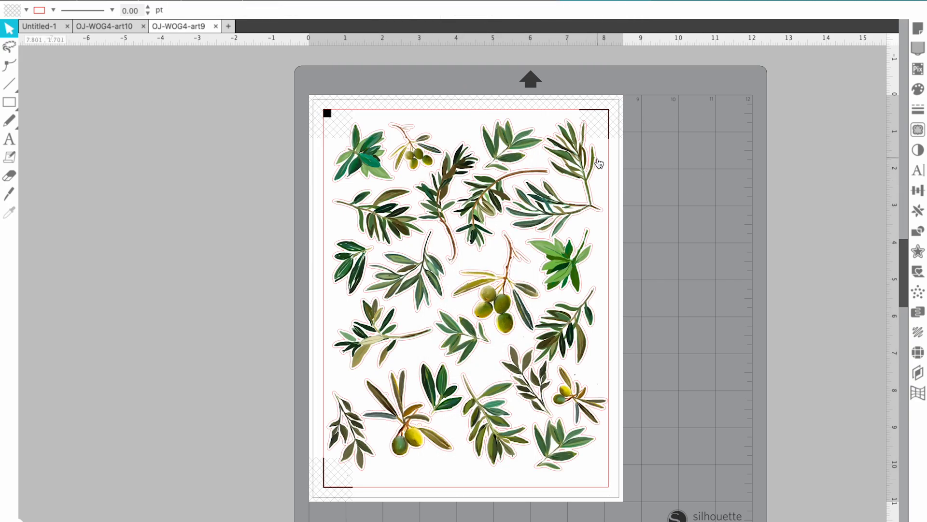
{"action": "left_click", "coordinate": [599, 164]}
{"action": "key", "text": "Delete"}
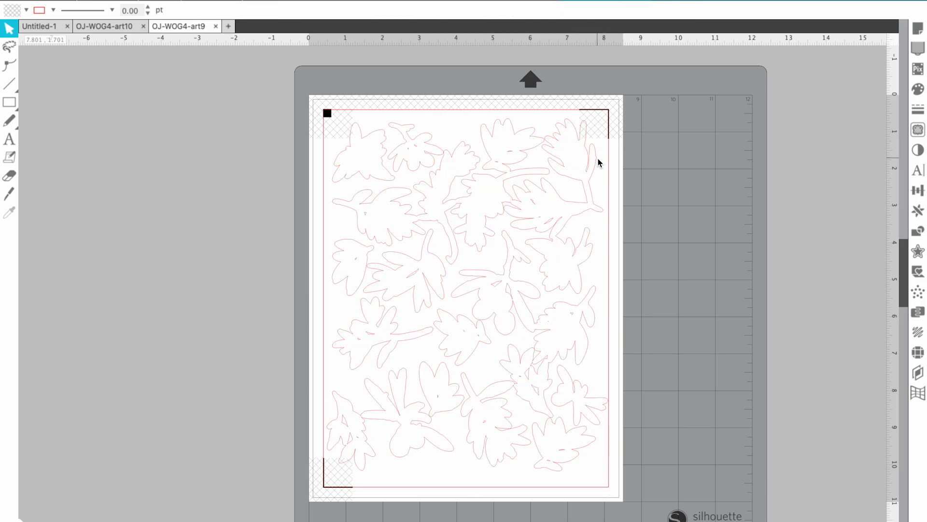
{"action": "key", "text": "ctrl+z"}
{"action": "left_click", "coordinate": [708, 174]}
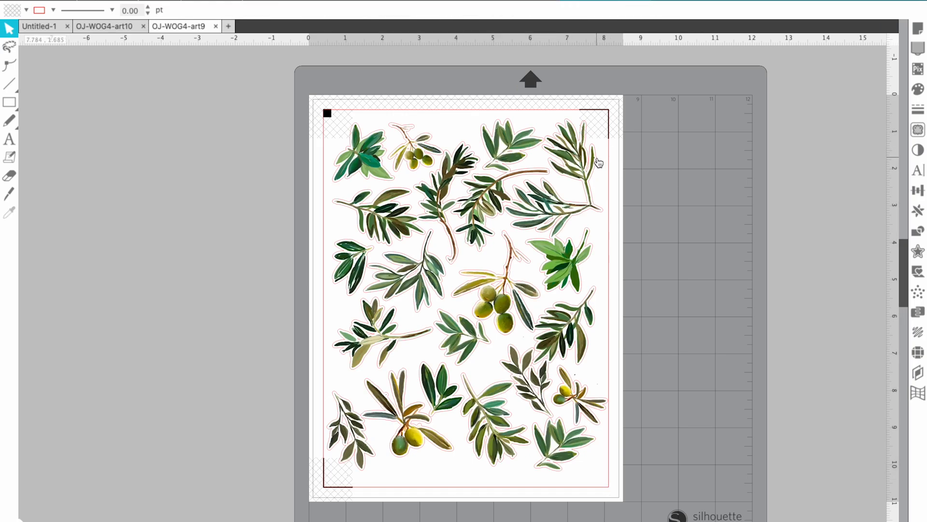
{"action": "left_click", "coordinate": [598, 159]}
{"action": "key", "text": "Delete"}
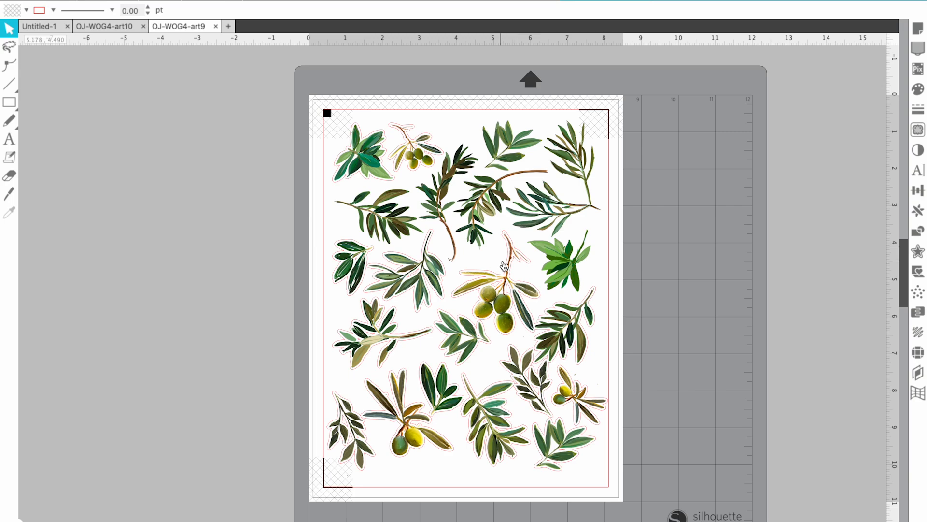
Marquee-select the remaining cut lines, excluding the olive image, and delete them
{"action": "left_click_drag", "start_coordinate": [255, 110], "coordinate": [518, 197]}
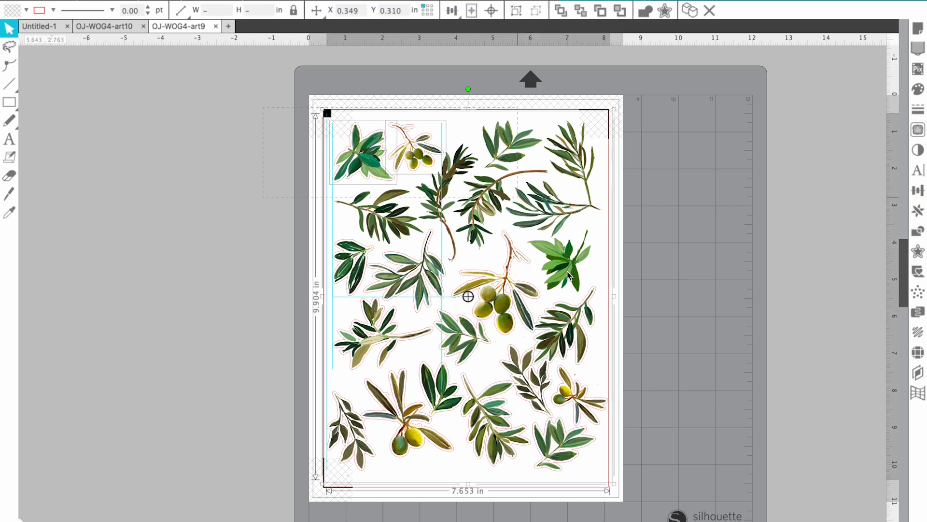
{"action": "left_click_drag", "start_coordinate": [568, 272], "coordinate": [667, 489]}
{"action": "left_click", "coordinate": [527, 154], "text": "shift"}
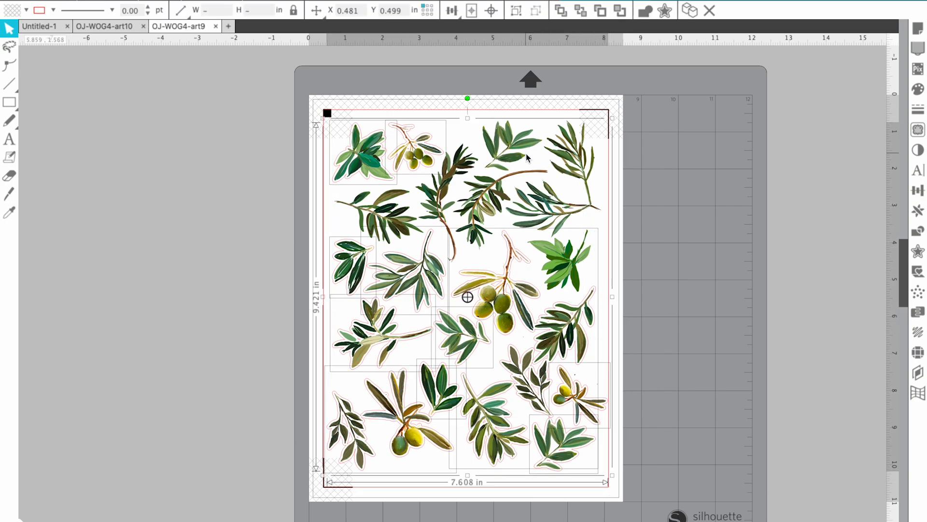
{"action": "key", "text": "Delete"}
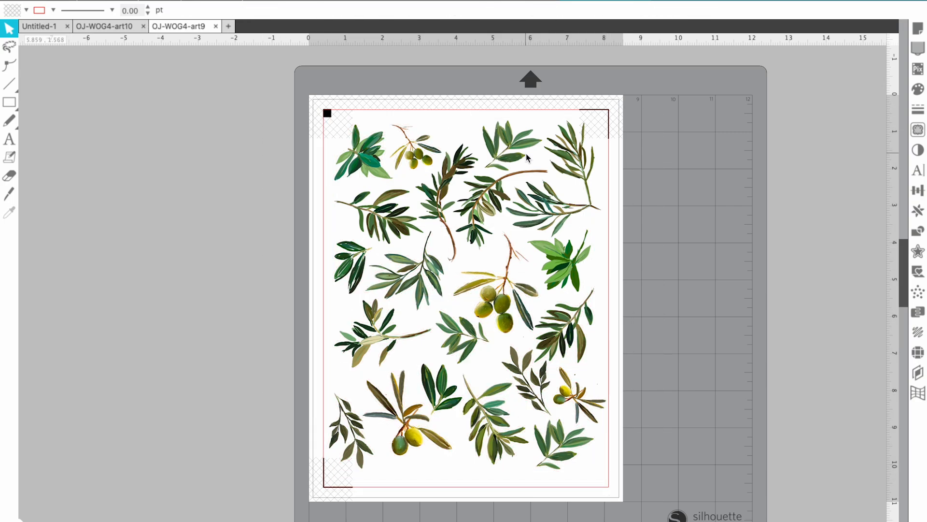
Close the OJ-WOG4-art10 and OJ-WOG4-art9 documents without saving changes
{"action": "left_click", "coordinate": [121, 28]}
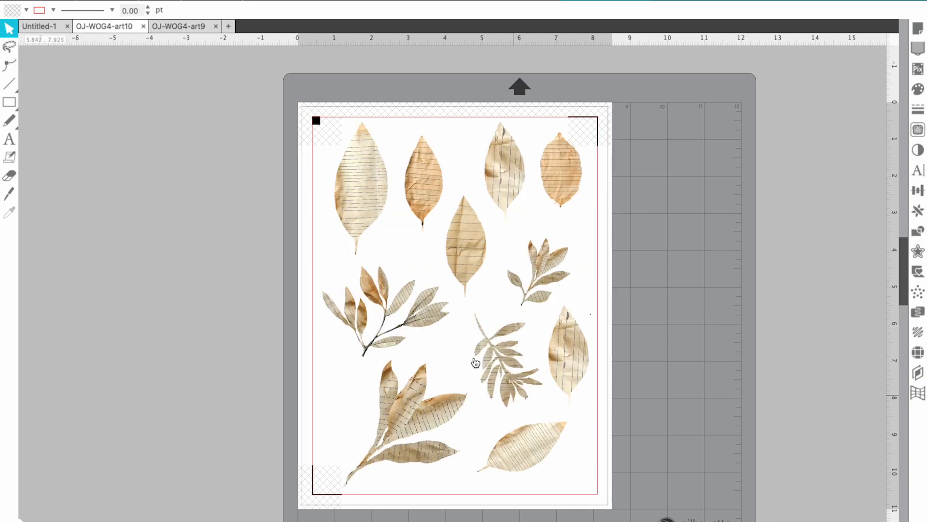
{"action": "left_click", "coordinate": [197, 30]}
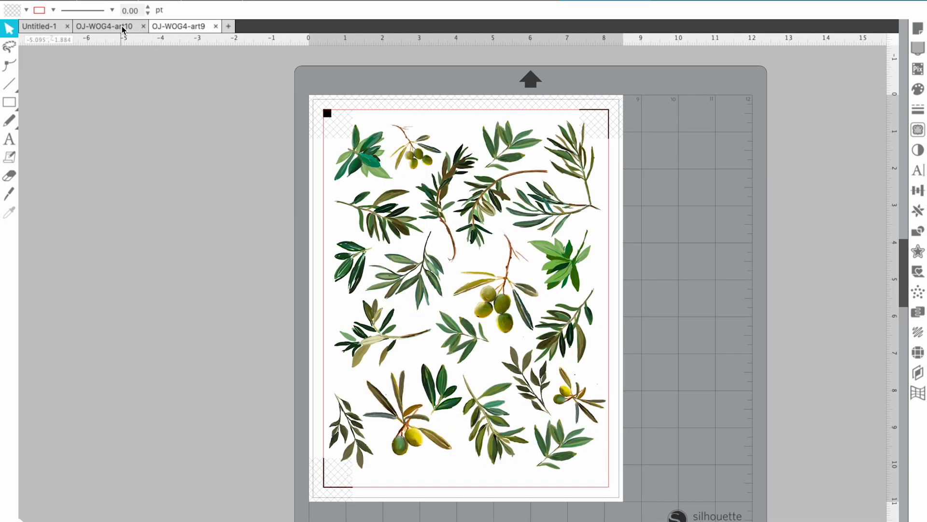
{"action": "left_click", "coordinate": [143, 26]}
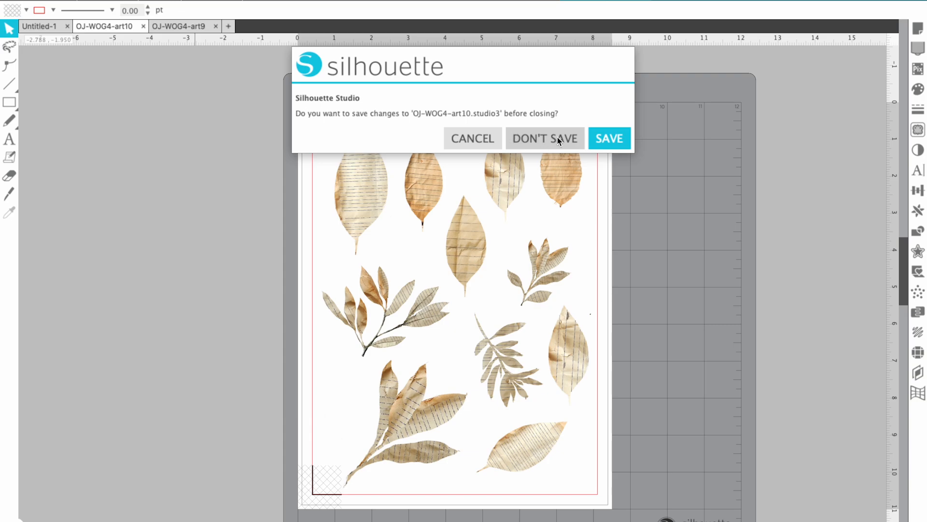
{"action": "left_click", "coordinate": [558, 140]}
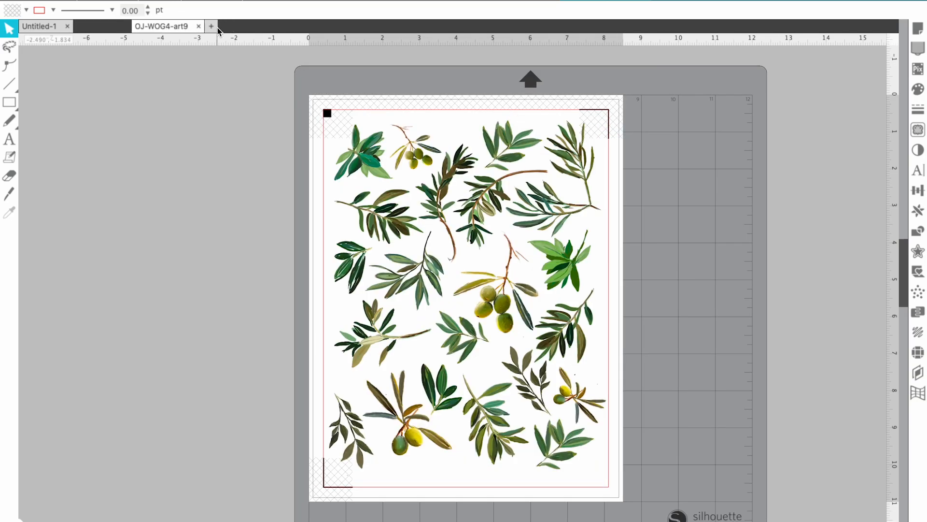
{"action": "left_click", "coordinate": [139, 26]}
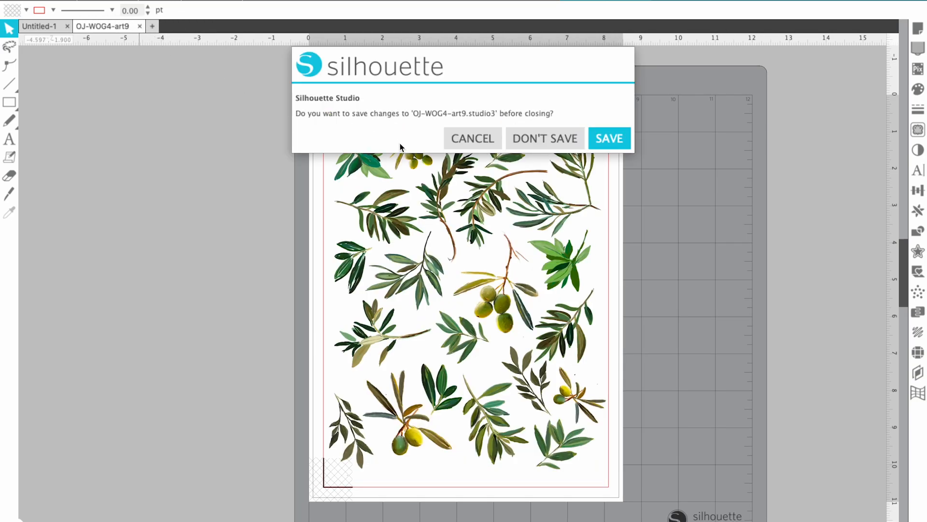
{"action": "left_click", "coordinate": [534, 139]}
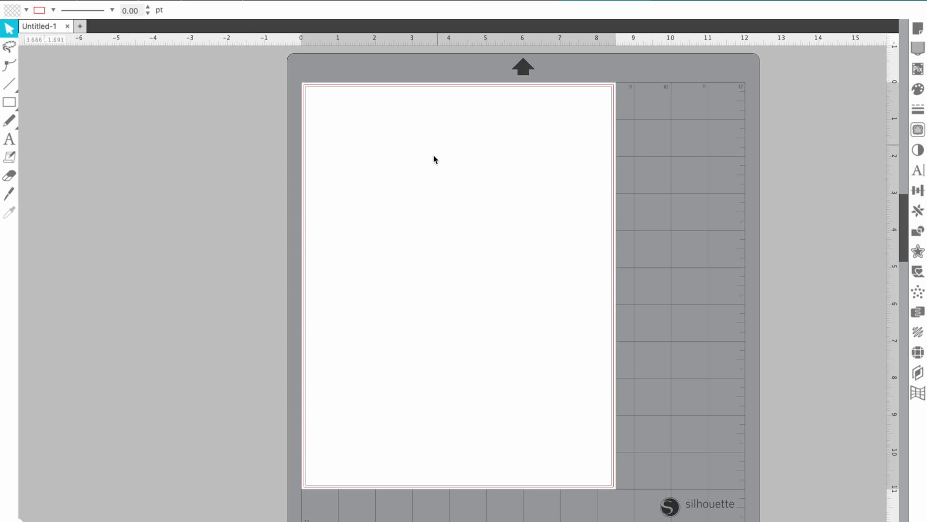
Open OJ-WOG4-art10.pdf and import it as vector artwork
{"action": "left_click", "coordinate": [118, 6]}
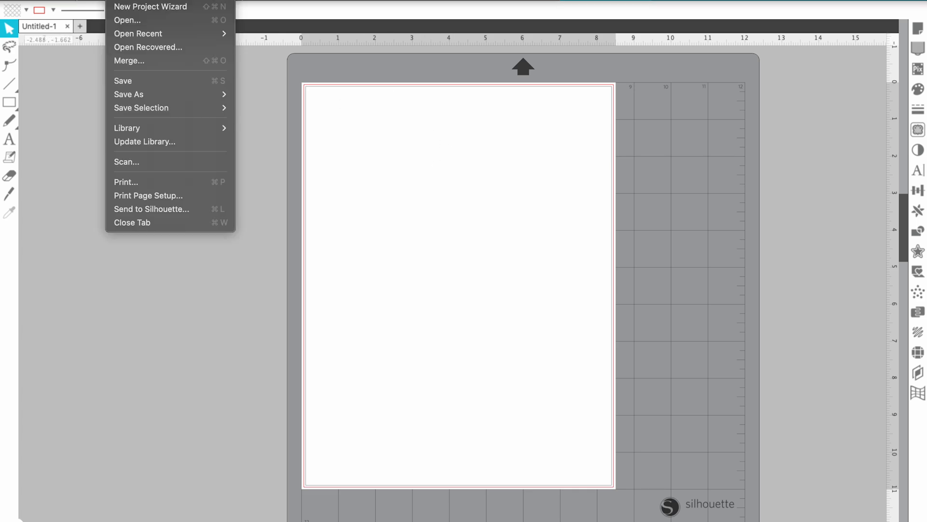
{"action": "left_click", "coordinate": [140, 18]}
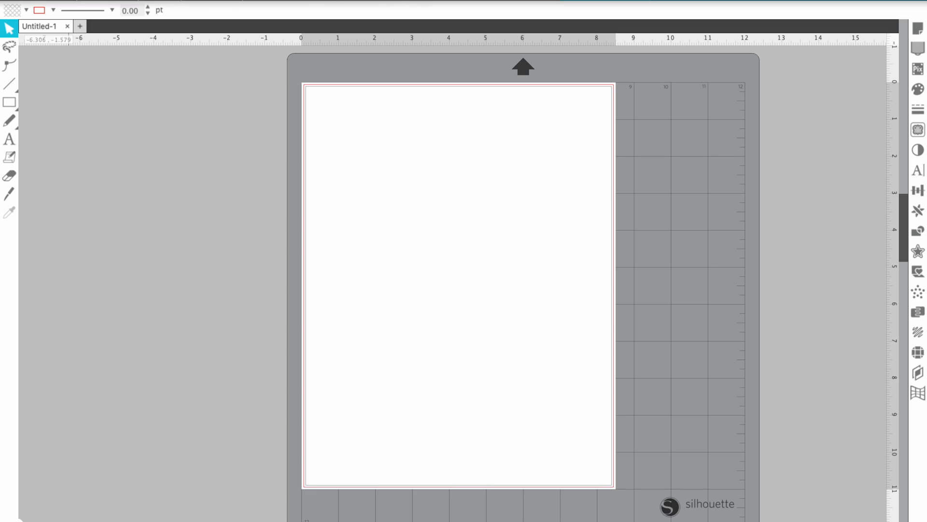
{"action": "left_click", "coordinate": [120, 5]}
{"action": "left_click", "coordinate": [140, 21]}
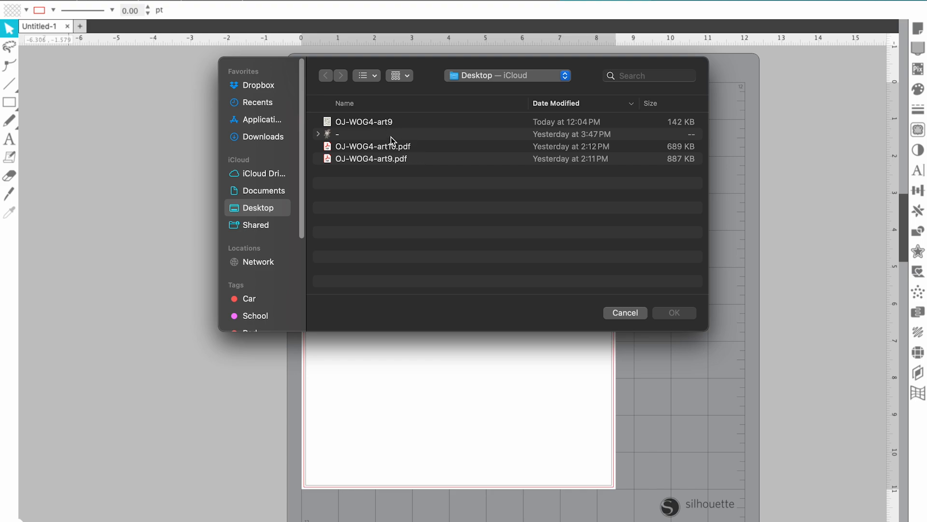
{"action": "left_click", "coordinate": [394, 150]}
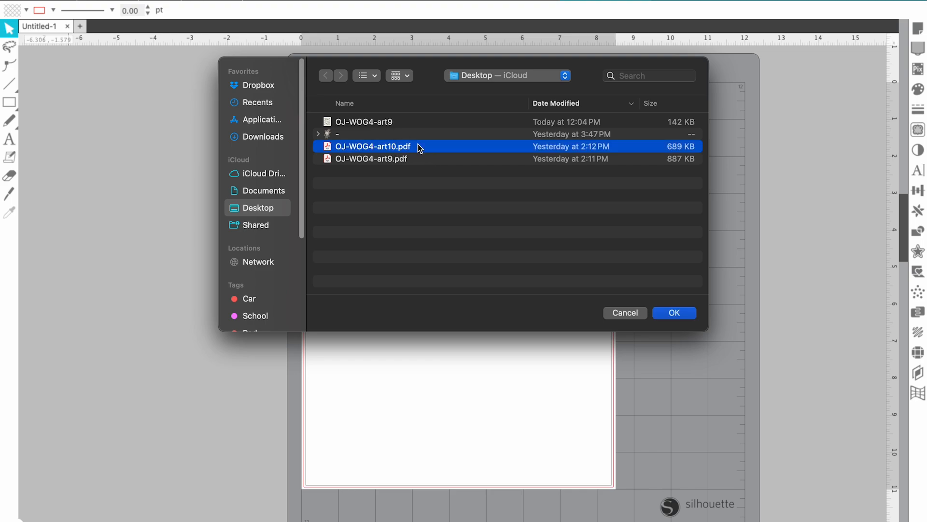
{"action": "left_click", "coordinate": [676, 314]}
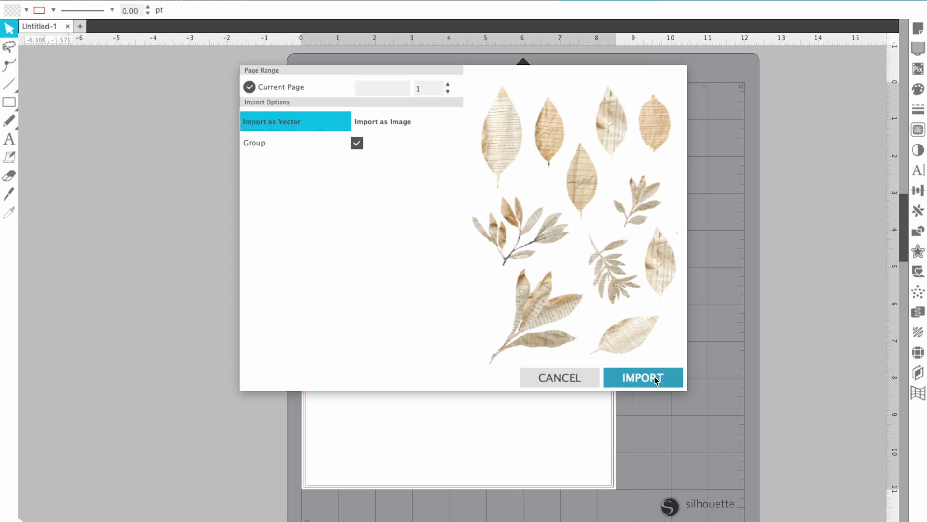
{"action": "left_click", "coordinate": [656, 379]}
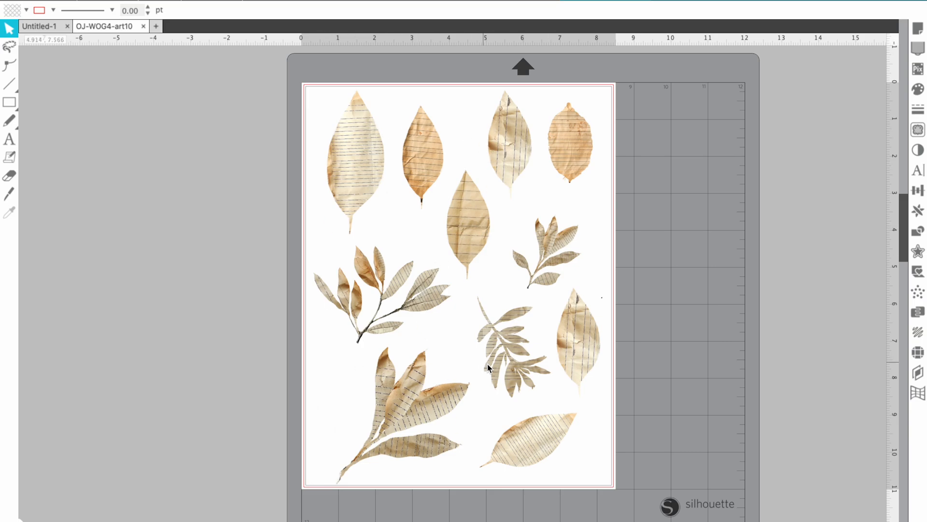
{"action": "left_click_drag", "start_coordinate": [387, 229], "coordinate": [245, 226]}
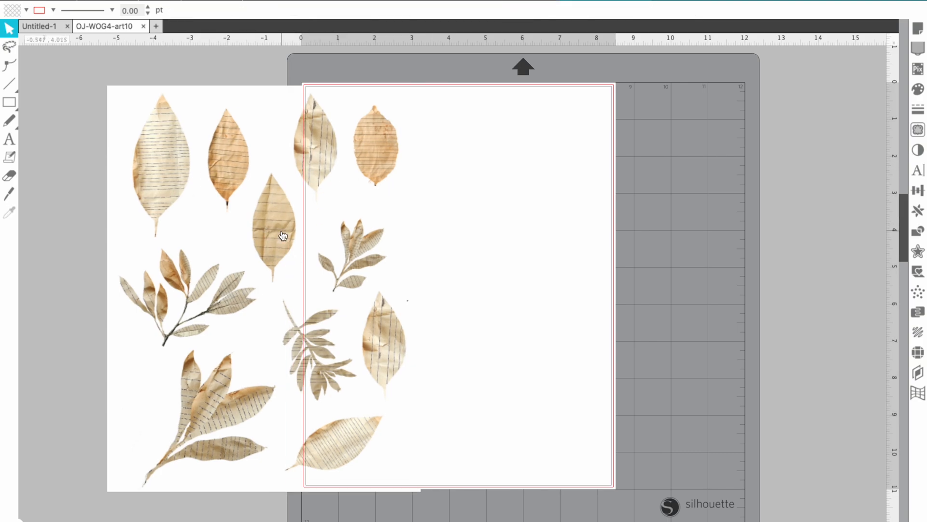
{"action": "key", "text": "ctrl+z"}
{"action": "key", "text": "ctrl+z"}
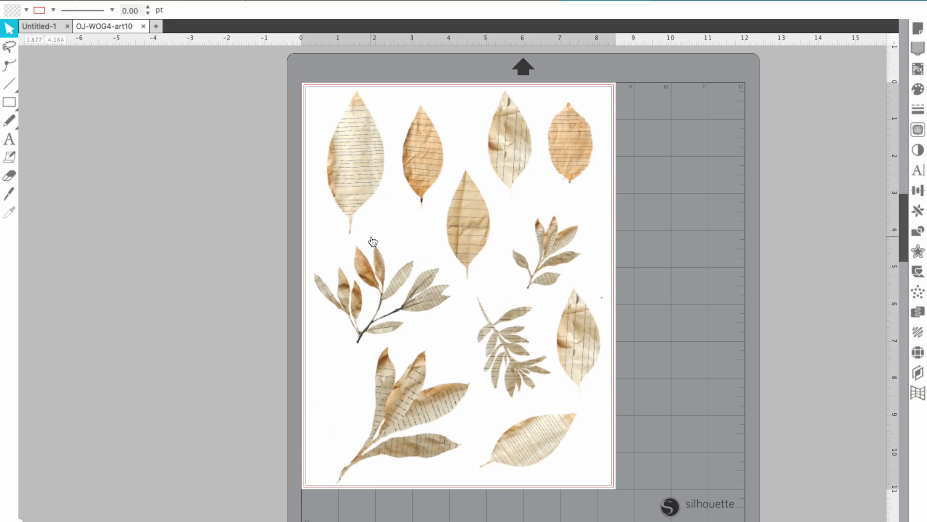
{"action": "left_click", "coordinate": [400, 256]}
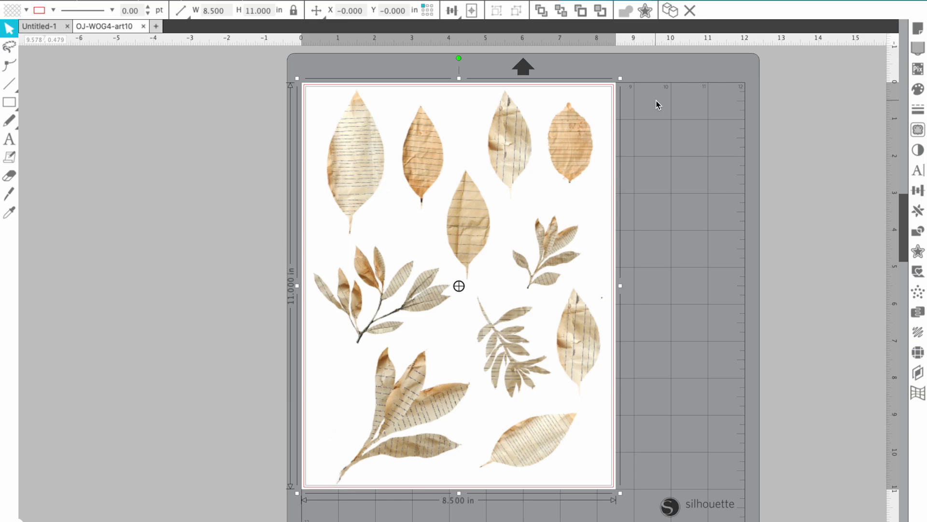
{"action": "scroll", "coordinate": [322, 236], "scroll_direction": "down", "scroll_amount": 1}
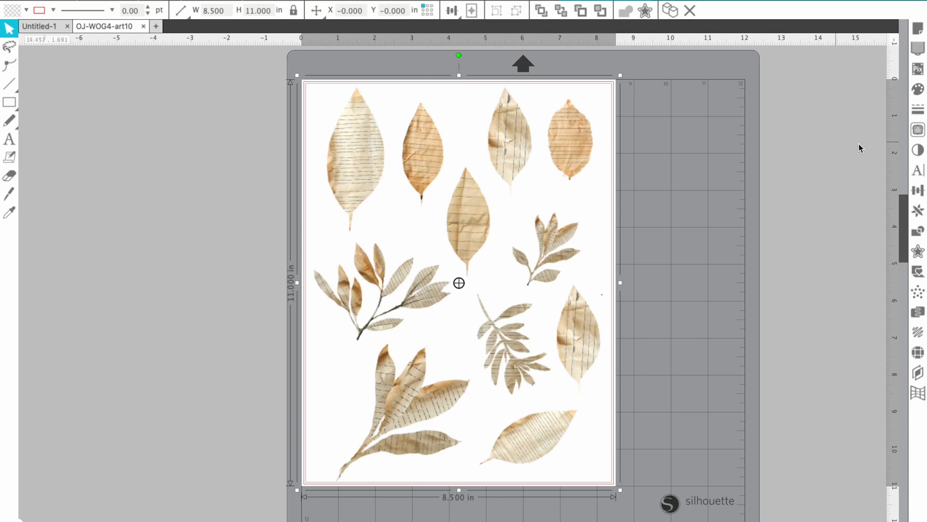
In the Trace panel, mark the entire leaf sheet as the trace area
{"action": "left_click", "coordinate": [919, 129]}
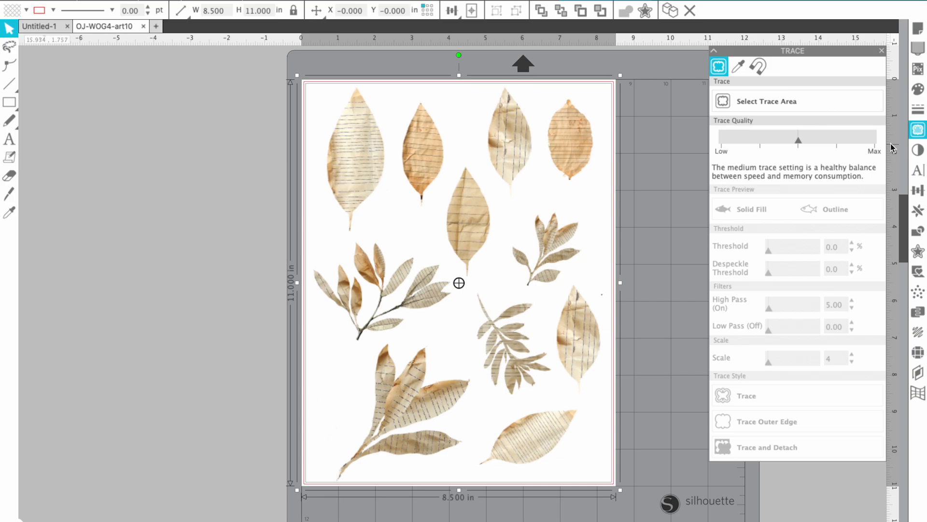
{"action": "left_click", "coordinate": [776, 106]}
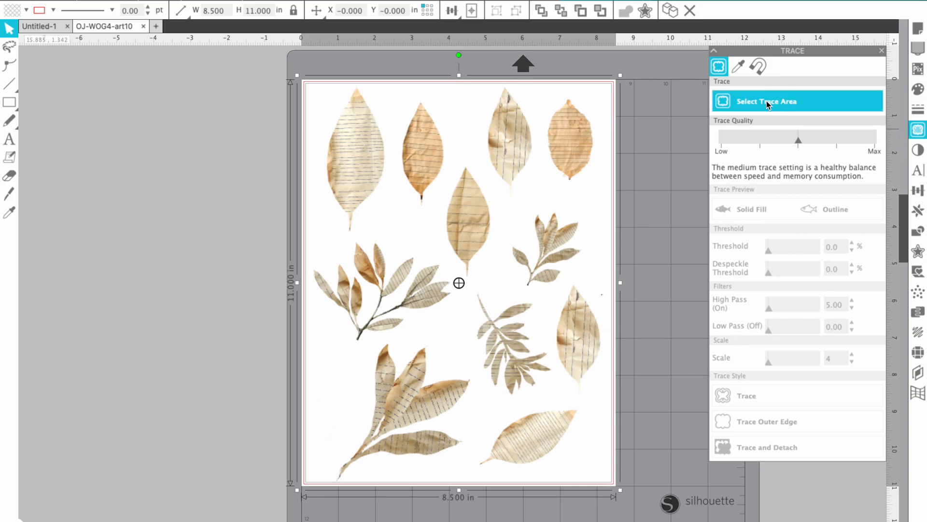
{"action": "mouse_move", "coordinate": [295, 78]}
{"action": "left_mouse_down"}
{"action": "mouse_move", "coordinate": [431, 144]}
{"action": "mouse_move", "coordinate": [614, 379]}
{"action": "mouse_move", "coordinate": [622, 495]}
{"action": "mouse_move", "coordinate": [562, 388]}
{"action": "mouse_move", "coordinate": [396, 253]}
{"action": "mouse_move", "coordinate": [395, 238]}
{"action": "mouse_move", "coordinate": [446, 238]}
{"action": "mouse_move", "coordinate": [593, 482]}
{"action": "mouse_move", "coordinate": [620, 491]}
{"action": "left_mouse_up"}
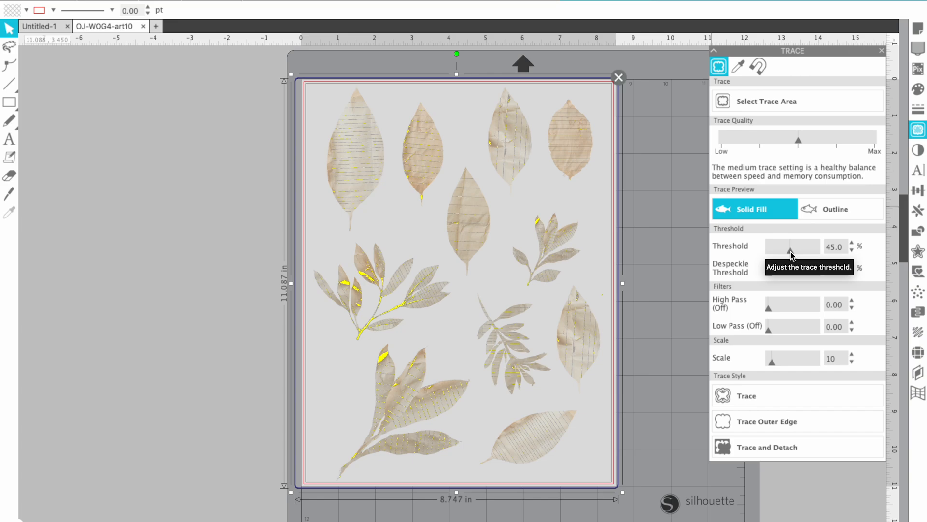
Raise the trace threshold through 59% and 73% up to about 98%
{"action": "left_click_drag", "start_coordinate": [791, 252], "coordinate": [801, 252]}
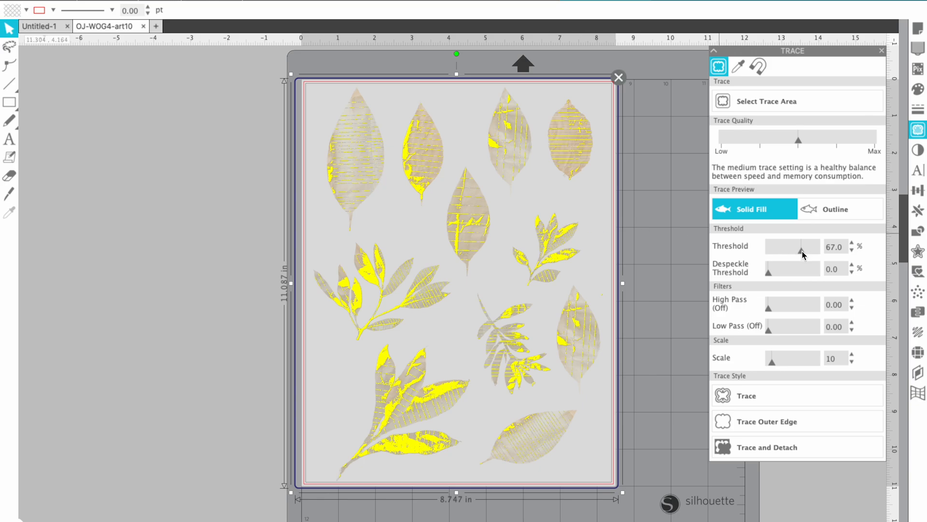
{"action": "left_click_drag", "start_coordinate": [801, 251], "coordinate": [822, 251]}
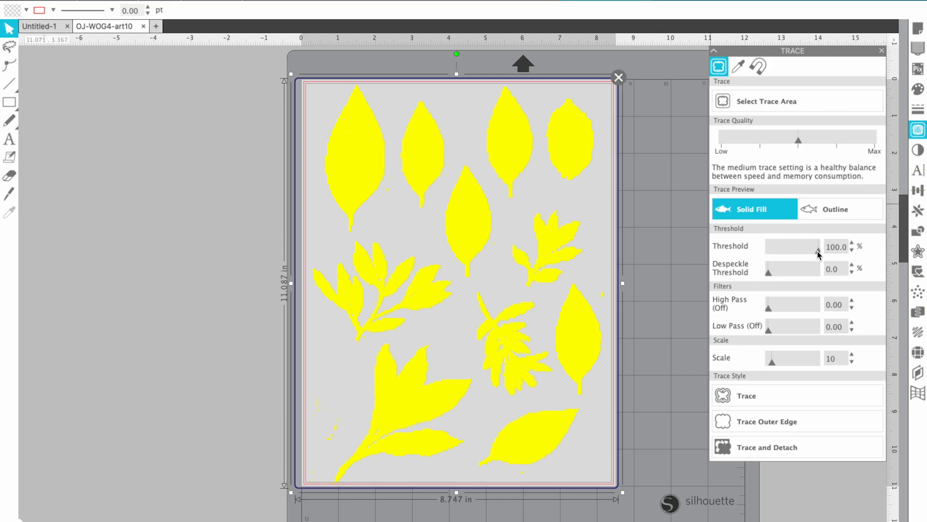
{"action": "left_click_drag", "start_coordinate": [818, 251], "coordinate": [819, 251]}
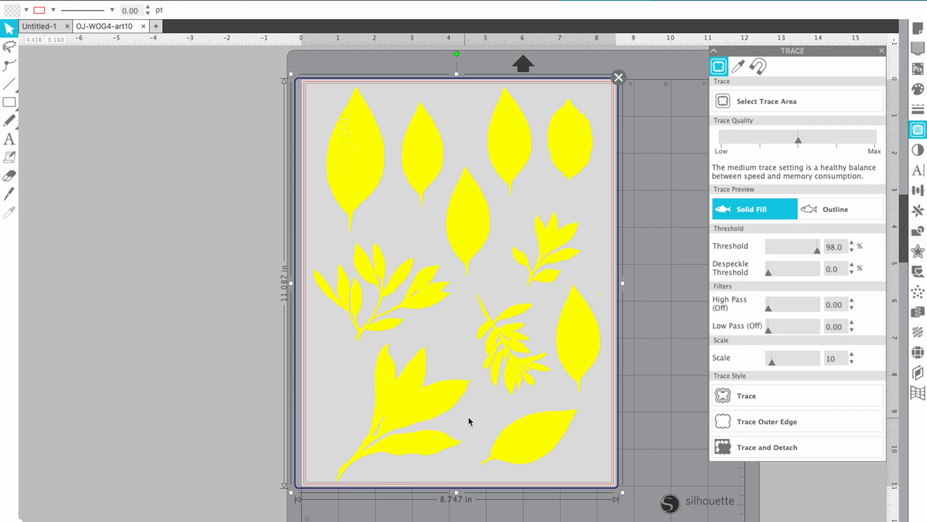
{"action": "left_click", "coordinate": [823, 210]}
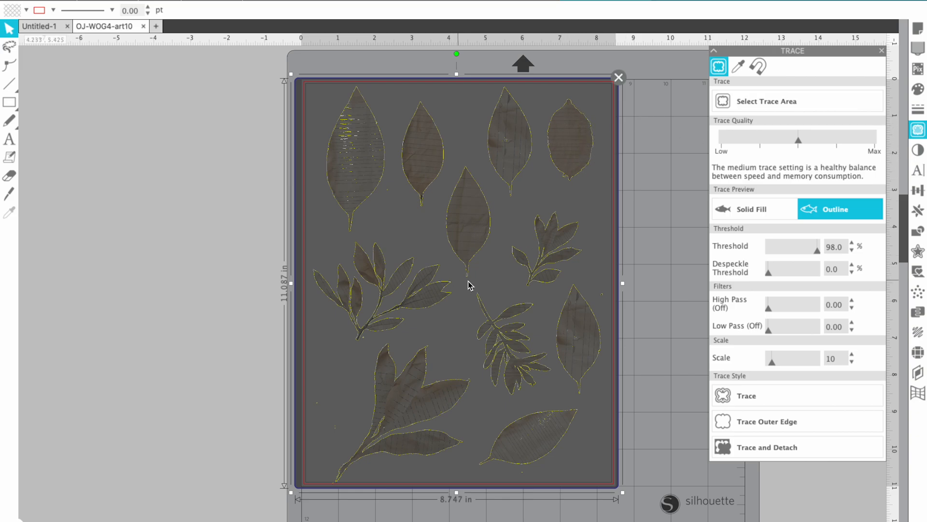
{"action": "left_click", "coordinate": [739, 211]}
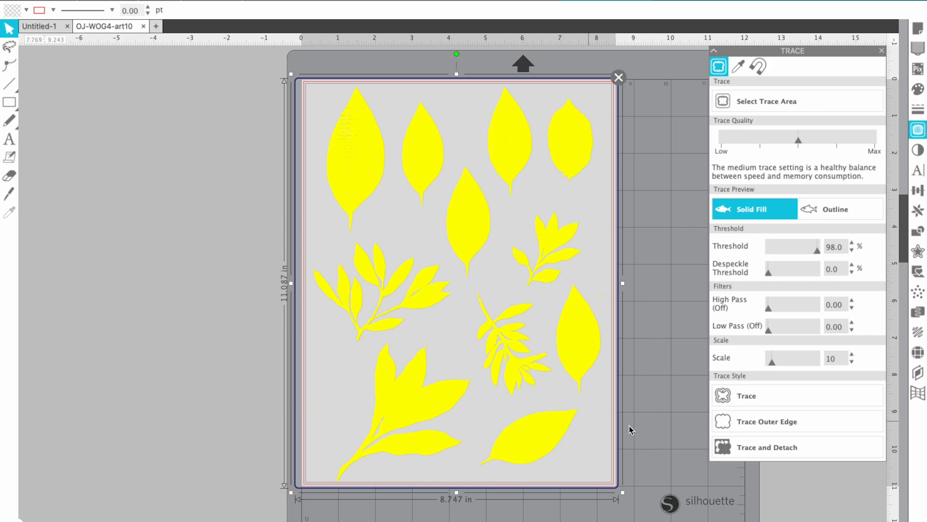
Apply the trace to separate the leaves from the background, then dismiss the canvas right-click menu
{"action": "left_click", "coordinate": [753, 450]}
{"action": "right_click", "coordinate": [379, 425]}
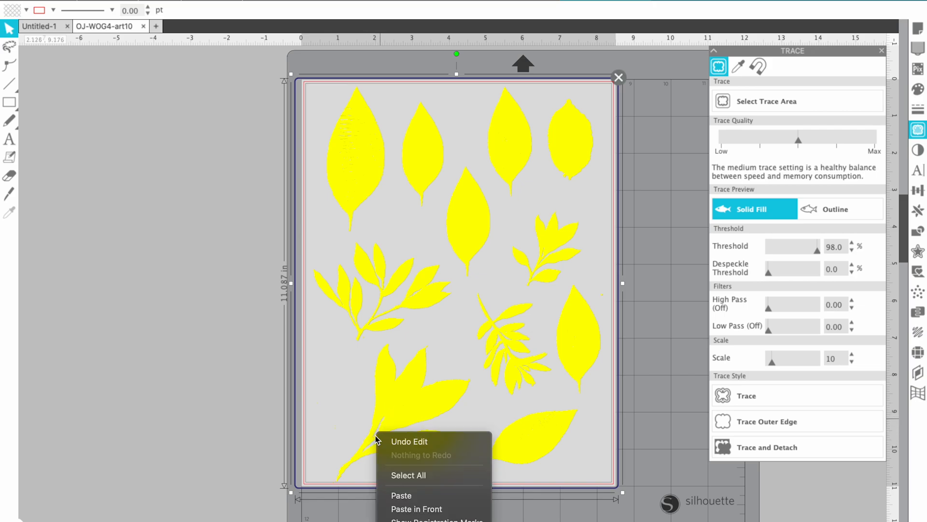
{"action": "right_click", "coordinate": [322, 422]}
{"action": "right_click", "coordinate": [220, 398]}
{"action": "left_click", "coordinate": [212, 357]}
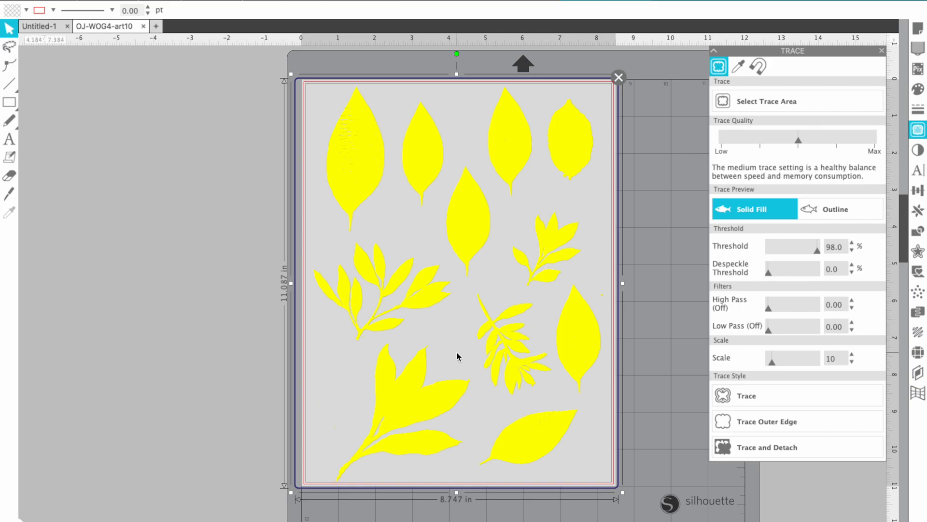
{"action": "left_click", "coordinate": [770, 426]}
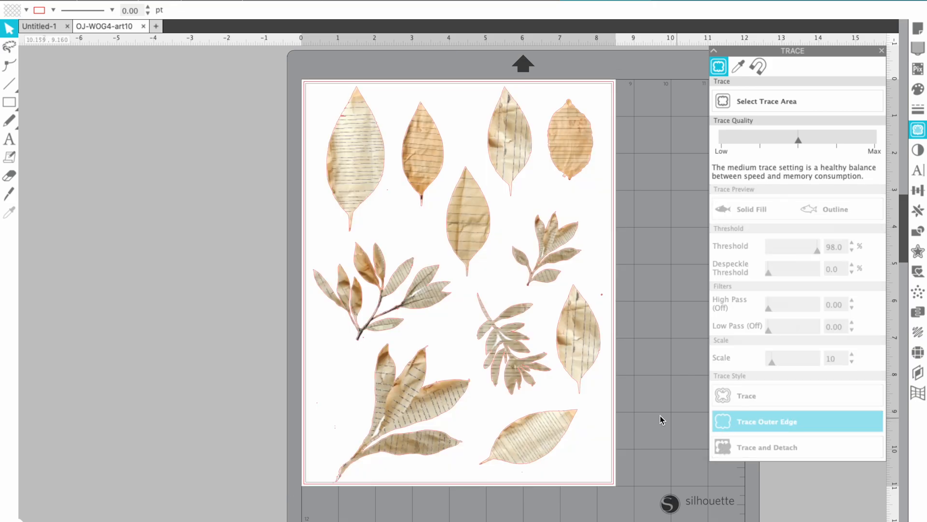
{"action": "left_click", "coordinate": [256, 2]}
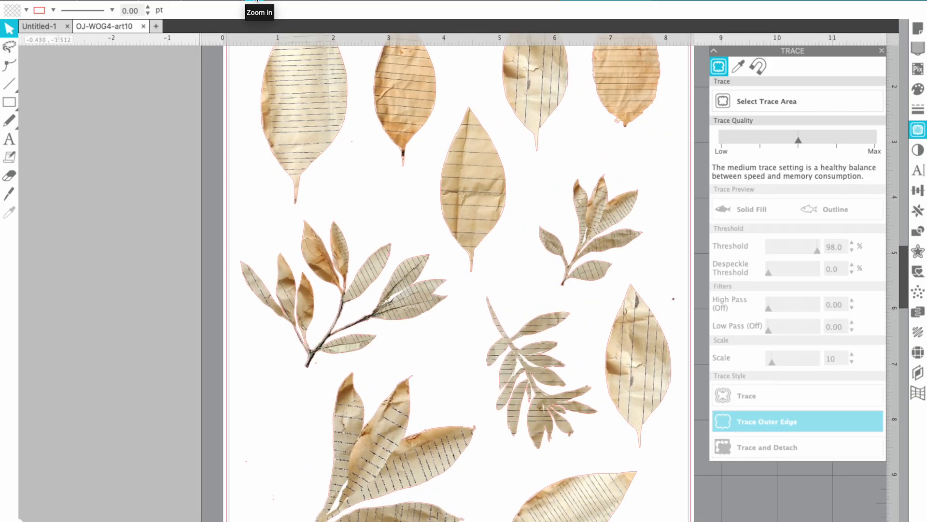
{"action": "left_click", "coordinate": [256, 3]}
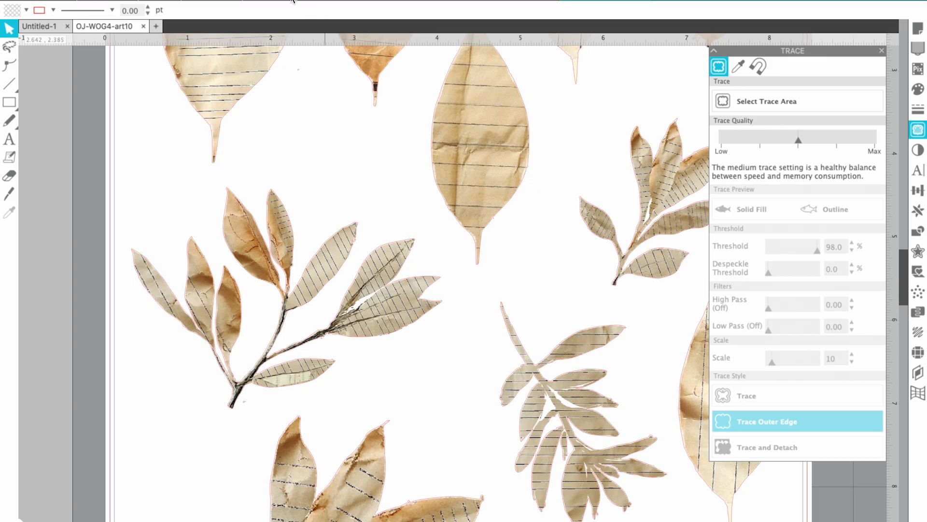
{"action": "left_click", "coordinate": [254, 1]}
{"action": "left_click", "coordinate": [255, 1]}
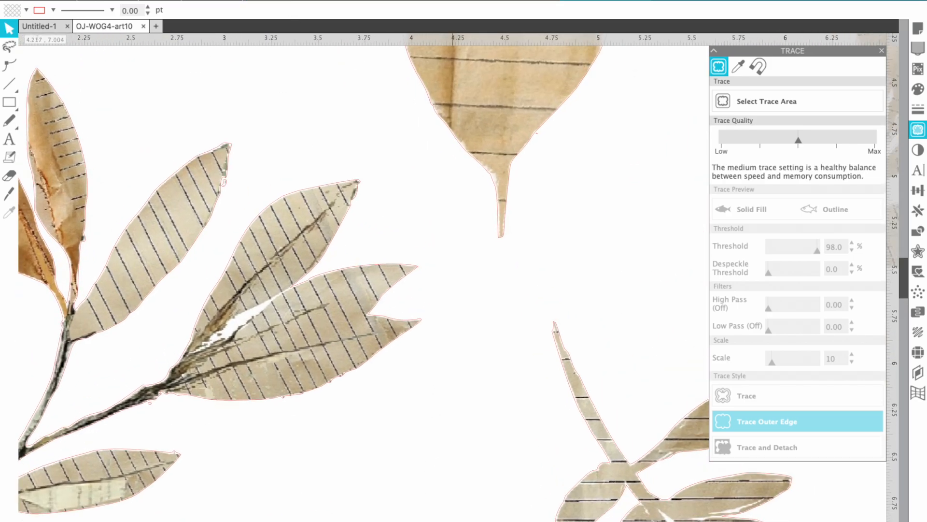
{"action": "scroll", "coordinate": [425, 459], "scroll_direction": "left", "scroll_amount": 5}
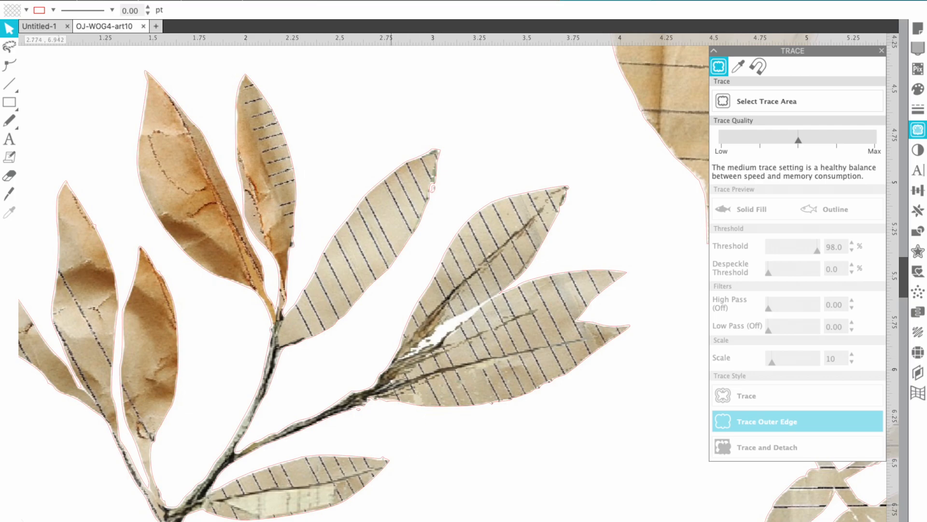
{"action": "scroll", "coordinate": [392, 518], "scroll_direction": "right", "scroll_amount": 7}
{"action": "scroll", "coordinate": [523, 453], "scroll_direction": "down", "scroll_amount": 2}
{"action": "scroll", "coordinate": [524, 453], "scroll_direction": "down", "scroll_amount": 6}
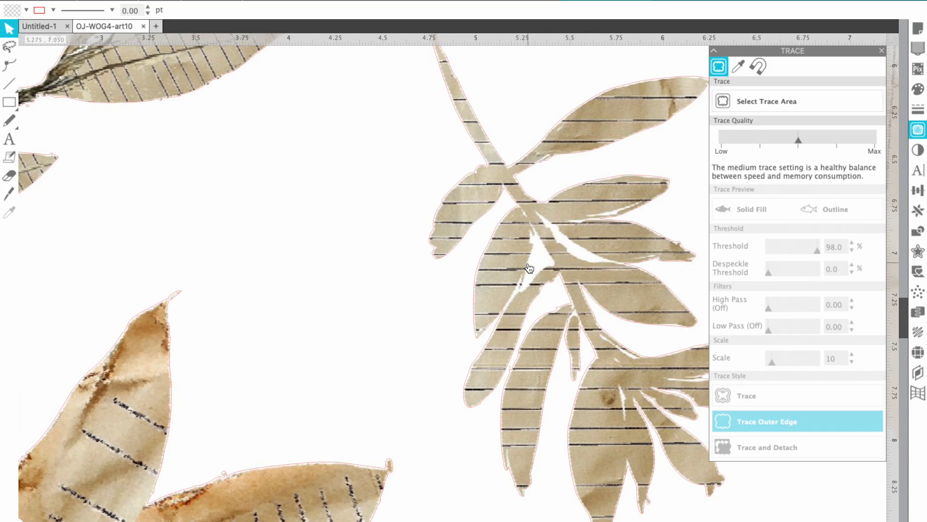
{"action": "left_click", "coordinate": [276, 1]}
{"action": "left_click", "coordinate": [277, 1]}
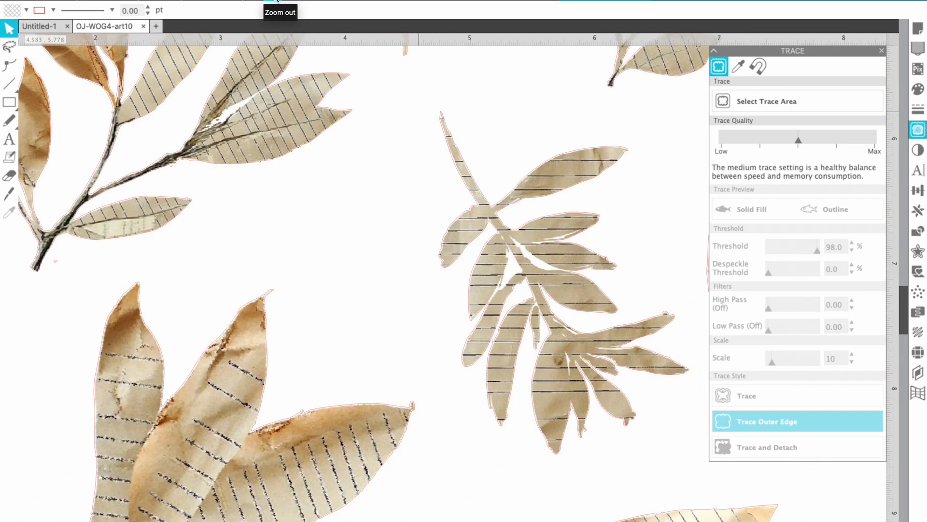
{"action": "left_click", "coordinate": [277, 1]}
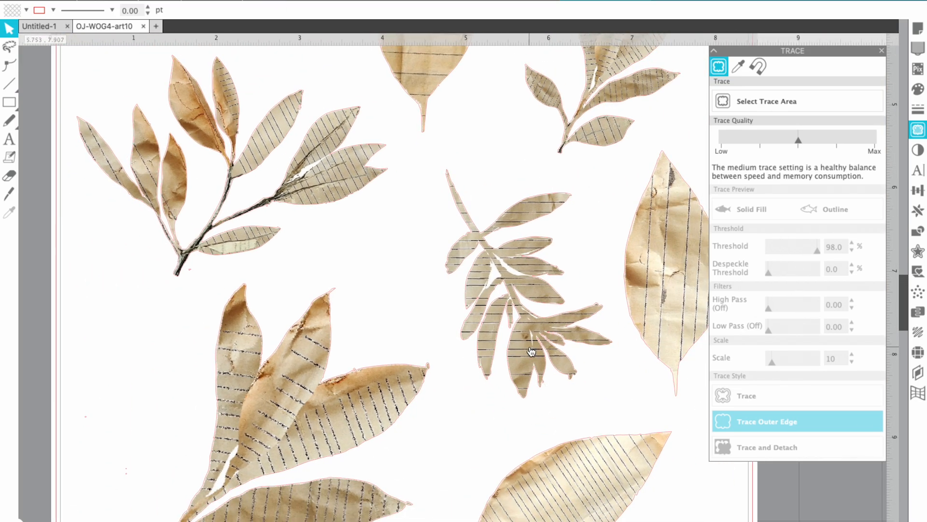
{"action": "scroll", "coordinate": [532, 351], "scroll_direction": "up", "scroll_amount": 5}
{"action": "scroll", "coordinate": [530, 344], "scroll_direction": "up", "scroll_amount": 2}
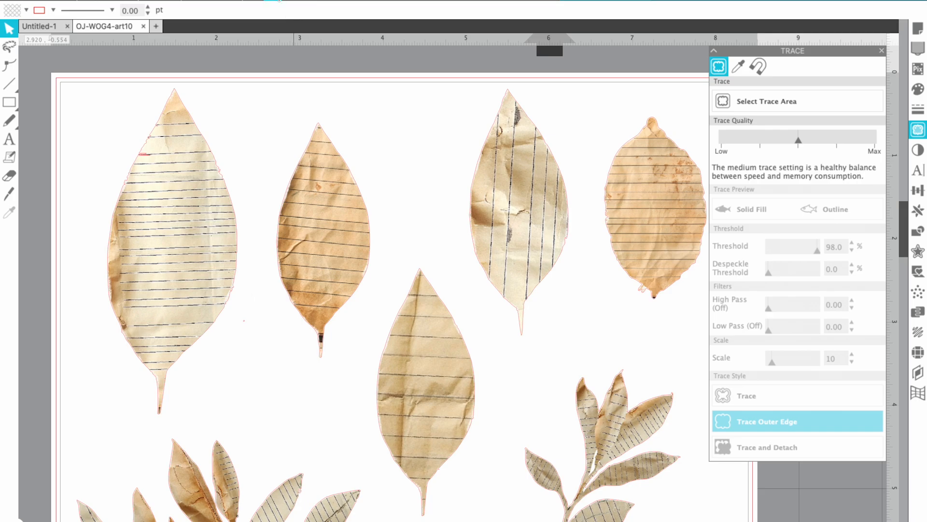
{"action": "left_click", "coordinate": [277, 1]}
{"action": "scroll", "coordinate": [487, 273], "scroll_direction": "down", "scroll_amount": 3}
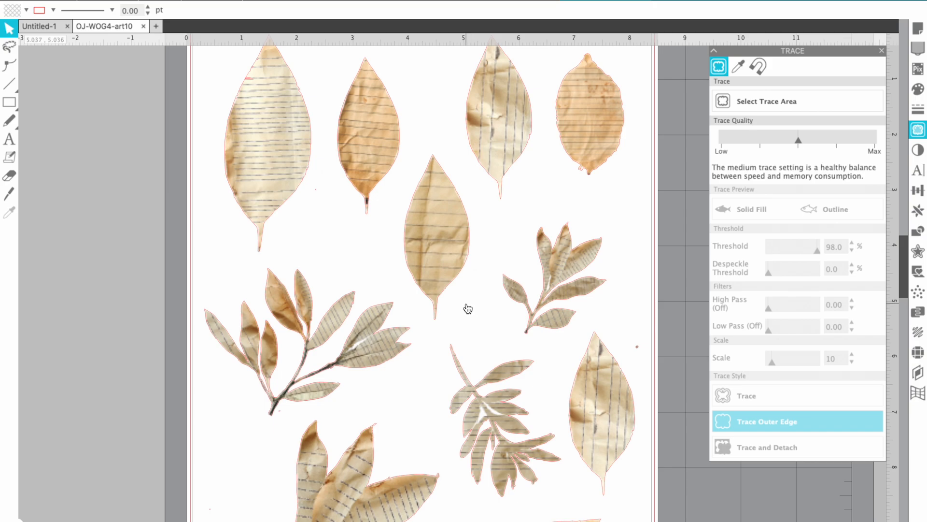
{"action": "scroll", "coordinate": [467, 308], "scroll_direction": "up", "scroll_amount": 1}
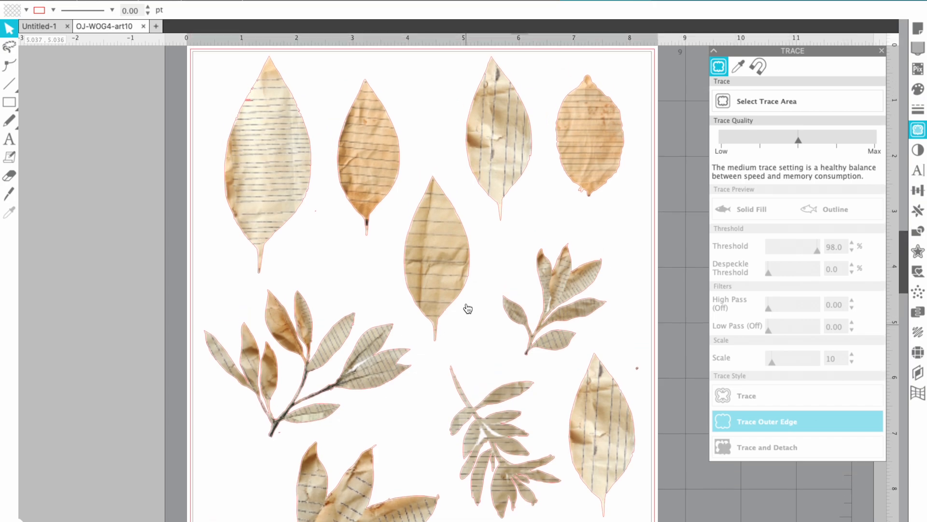
{"action": "scroll", "coordinate": [467, 308], "scroll_direction": "down", "scroll_amount": 1}
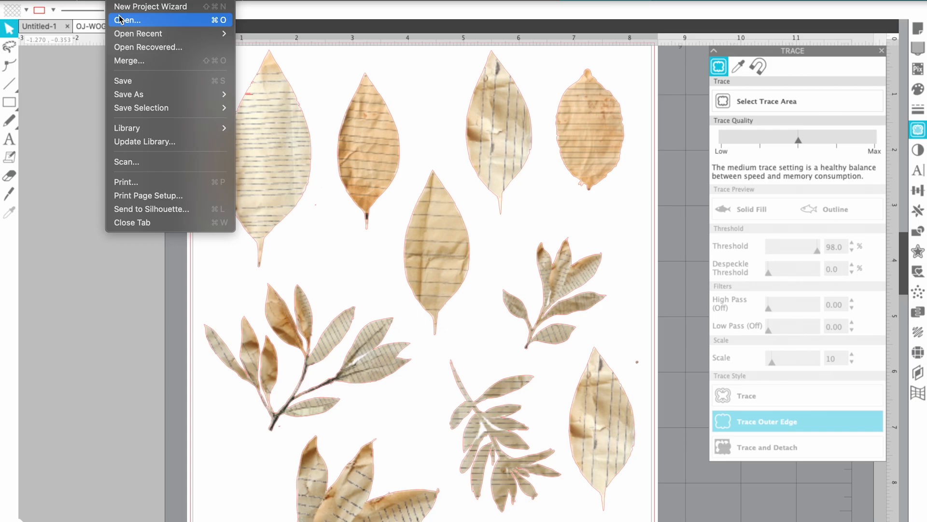
Cancel the accidental import of OJ-WOG4-art10.pdf
{"action": "left_click", "coordinate": [124, 15]}
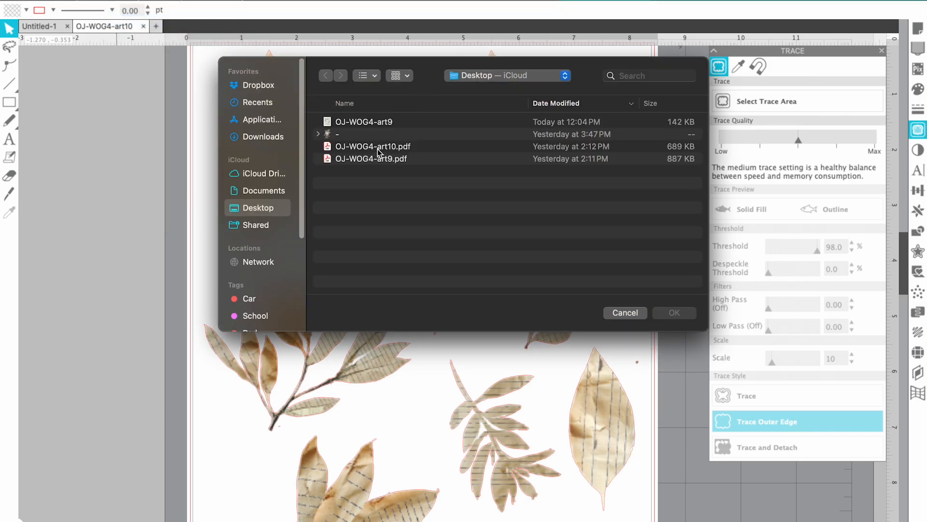
{"action": "left_click", "coordinate": [377, 148]}
{"action": "left_click", "coordinate": [675, 313]}
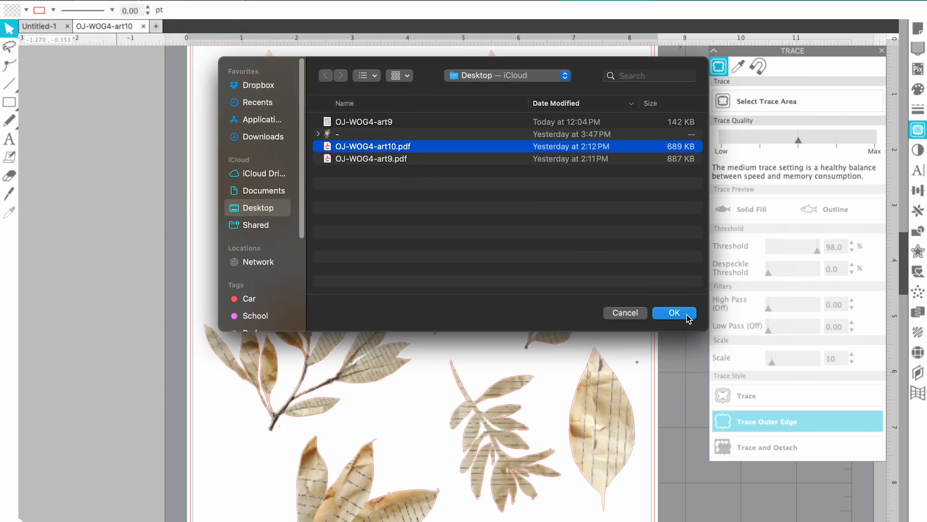
{"action": "left_click", "coordinate": [559, 395]}
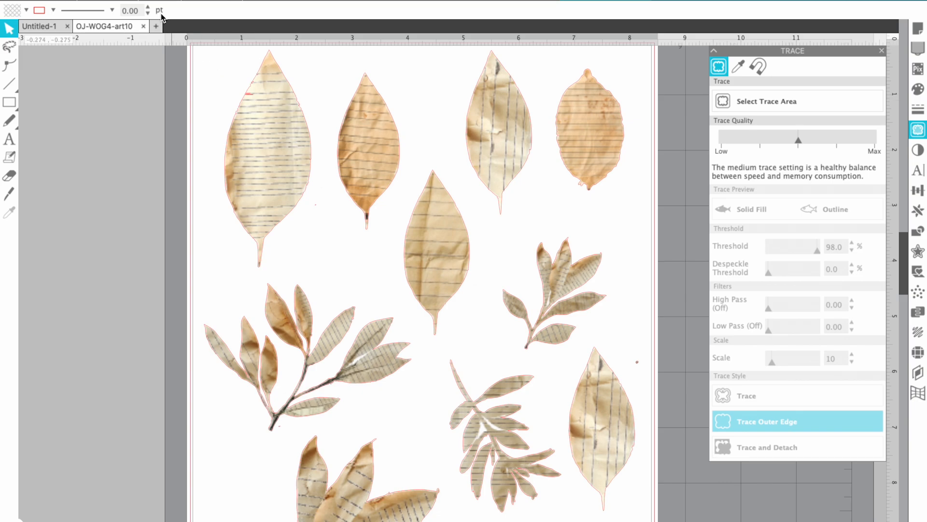
Open OJ-WOG4-art9.pdf and import it as vector artwork
{"action": "left_click", "coordinate": [118, 1]}
{"action": "left_click", "coordinate": [128, 21]}
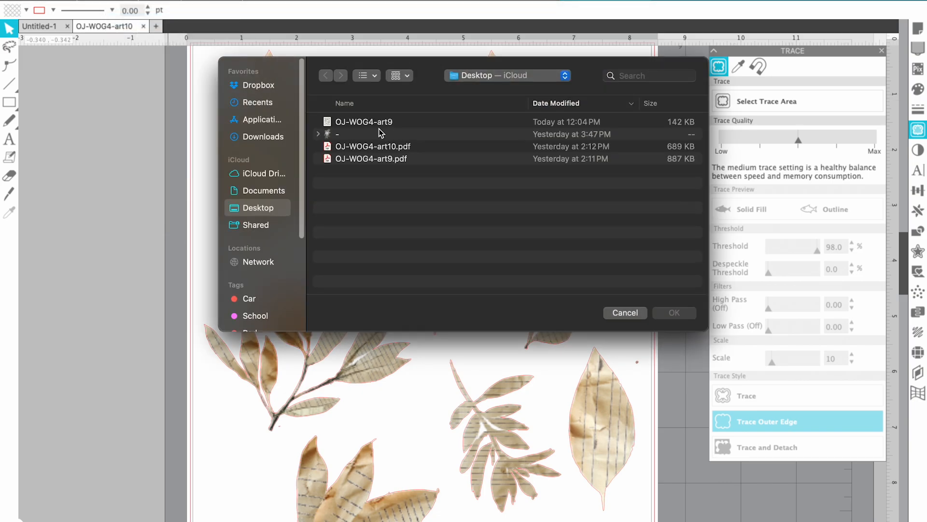
{"action": "left_click", "coordinate": [378, 127]}
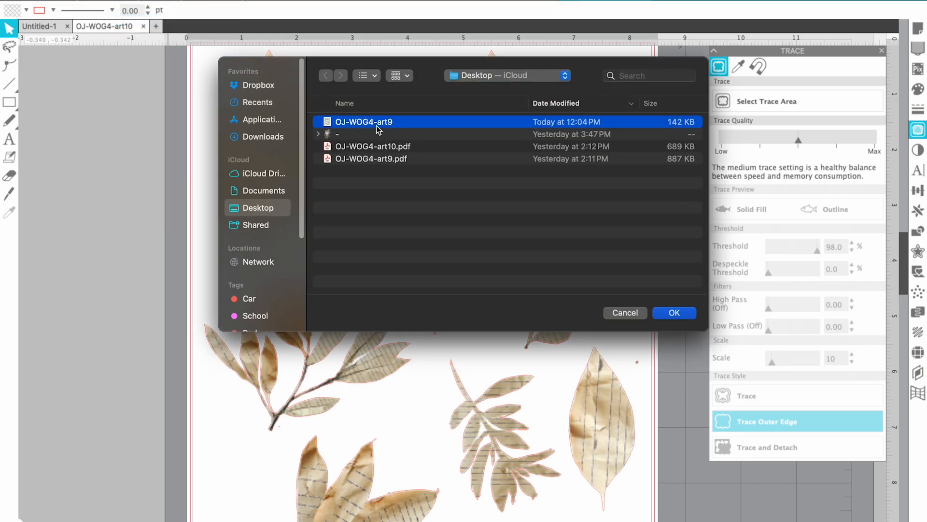
{"action": "left_click", "coordinate": [376, 159]}
{"action": "left_click", "coordinate": [674, 313]}
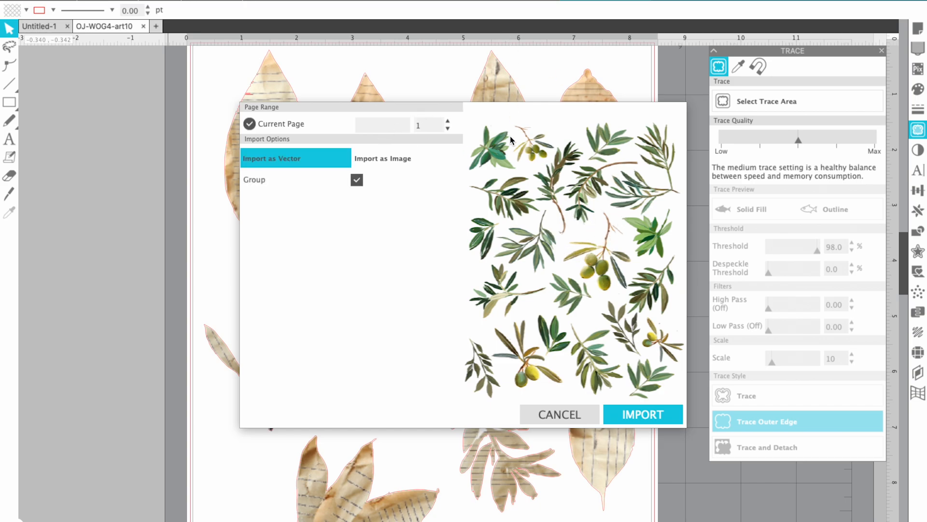
{"action": "left_click", "coordinate": [643, 414]}
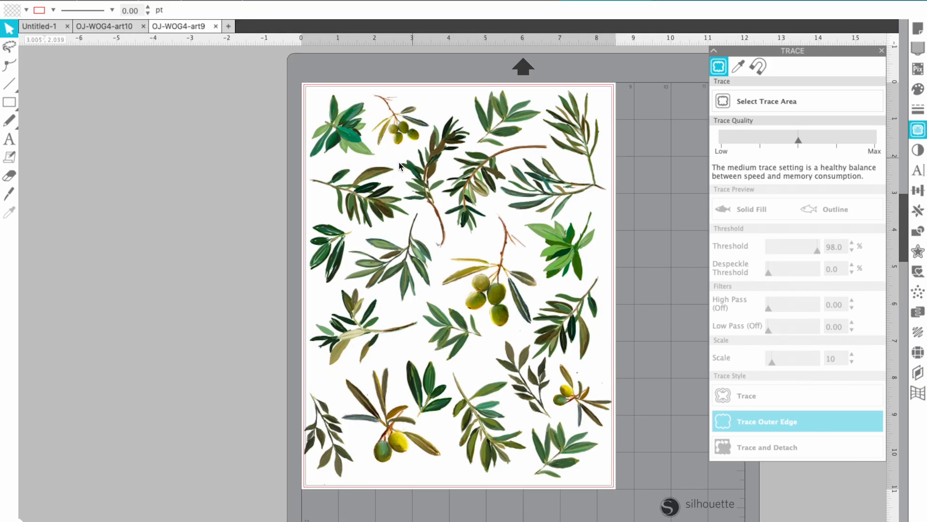
{"action": "left_click", "coordinate": [253, 1]}
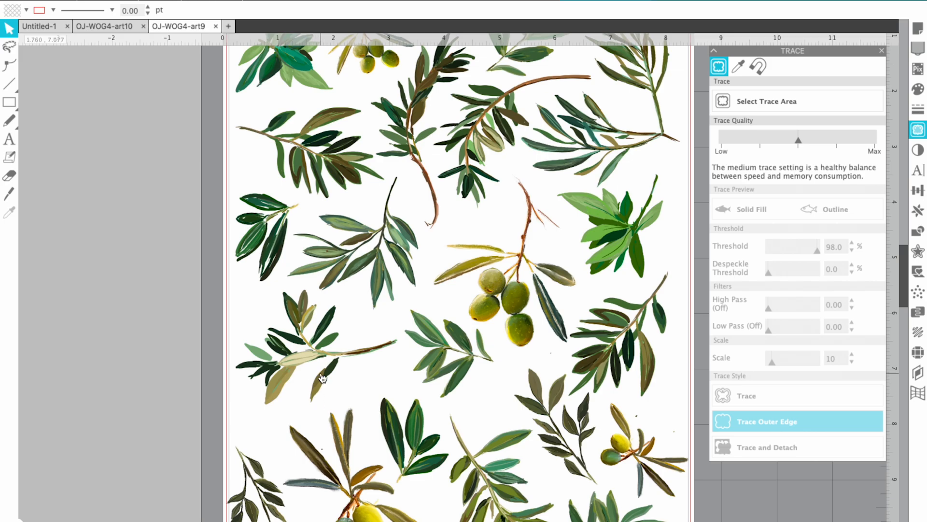
{"action": "left_click", "coordinate": [120, 27]}
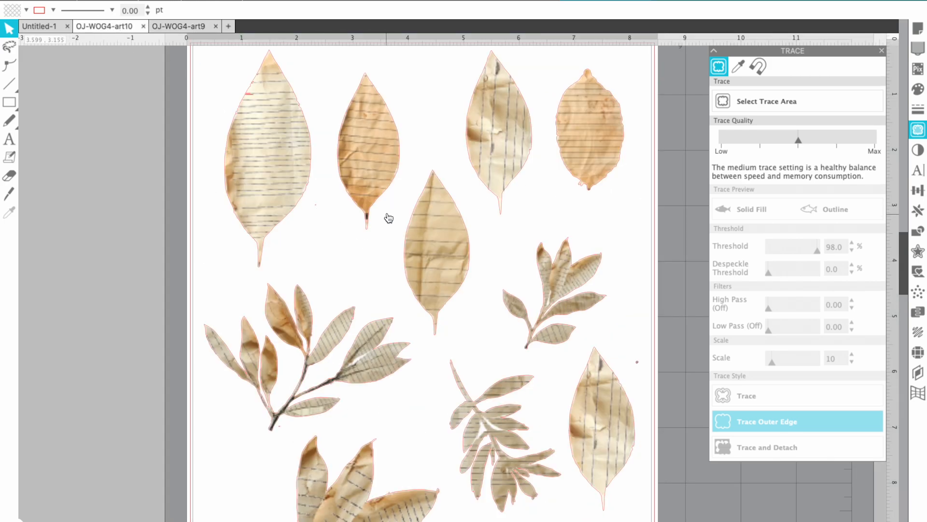
{"action": "scroll", "coordinate": [293, 372], "scroll_direction": "down", "scroll_amount": 1}
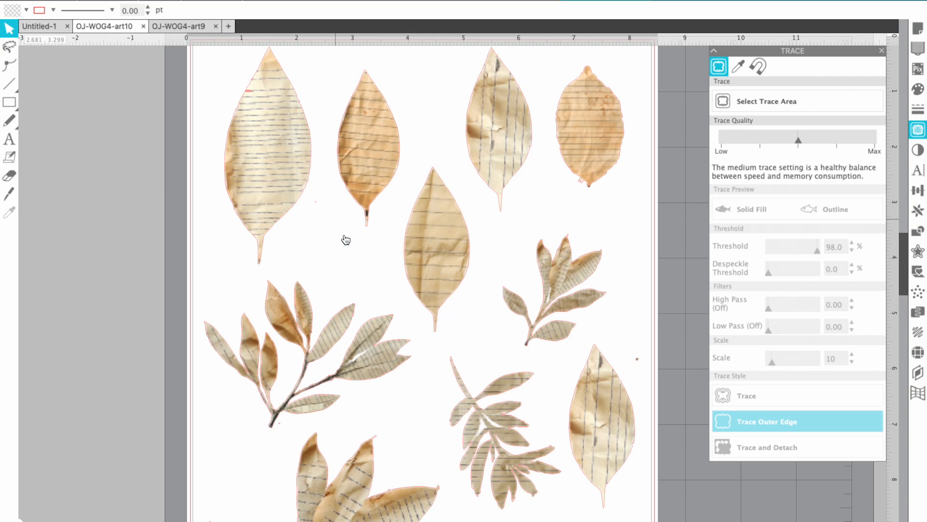
{"action": "left_click", "coordinate": [188, 27]}
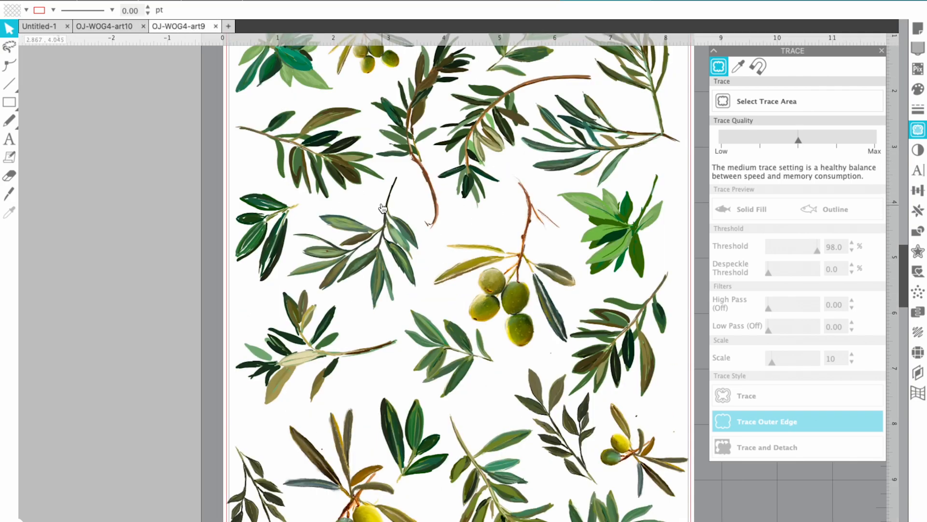
{"action": "left_click", "coordinate": [271, 1]}
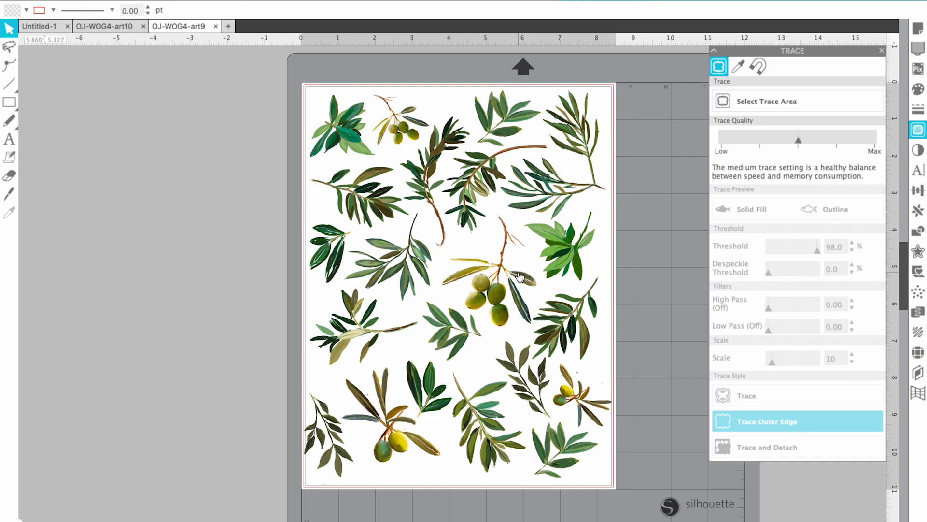
Mark the whole olive-leaf page as the trace area
{"action": "scroll", "coordinate": [520, 276], "scroll_direction": "down", "scroll_amount": 1}
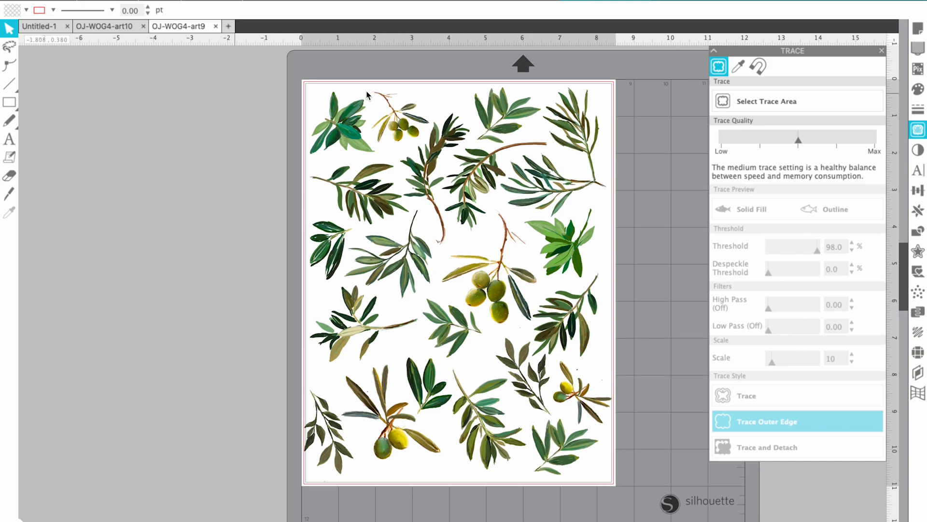
{"action": "left_click", "coordinate": [820, 102]}
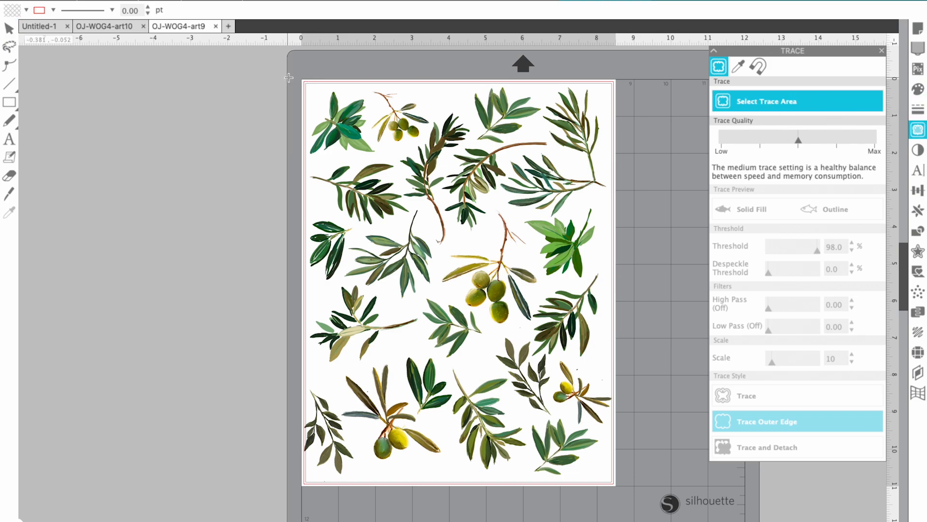
{"action": "mouse_move", "coordinate": [290, 76]}
{"action": "left_mouse_down"}
{"action": "mouse_move", "coordinate": [545, 185]}
{"action": "mouse_move", "coordinate": [631, 488]}
{"action": "left_mouse_up"}
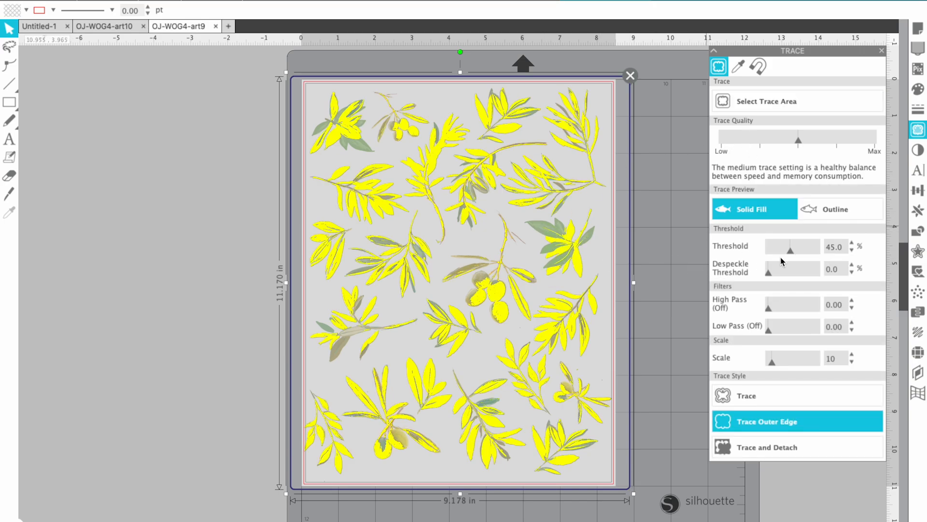
Raise the trace threshold to 77% and trace the artwork's outer edges
{"action": "left_click_drag", "start_coordinate": [792, 252], "coordinate": [800, 256]}
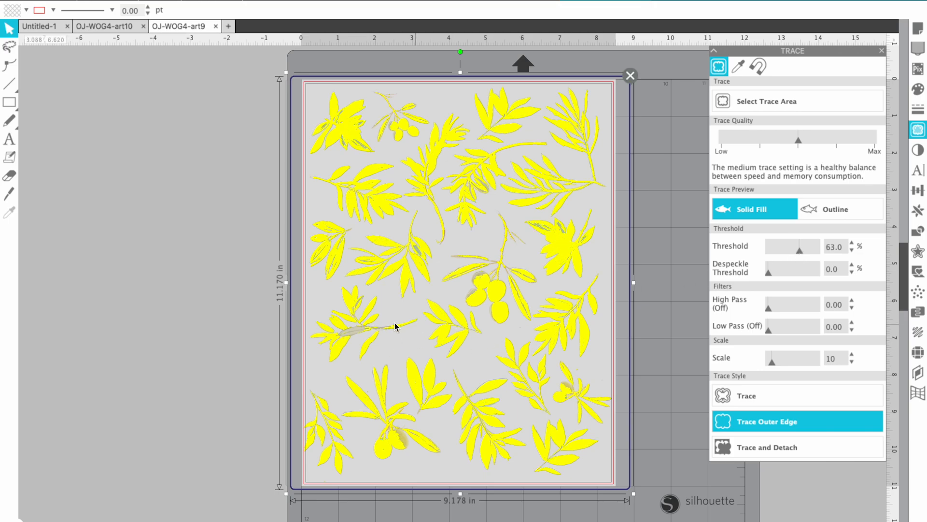
{"action": "left_click_drag", "start_coordinate": [802, 255], "coordinate": [805, 255]}
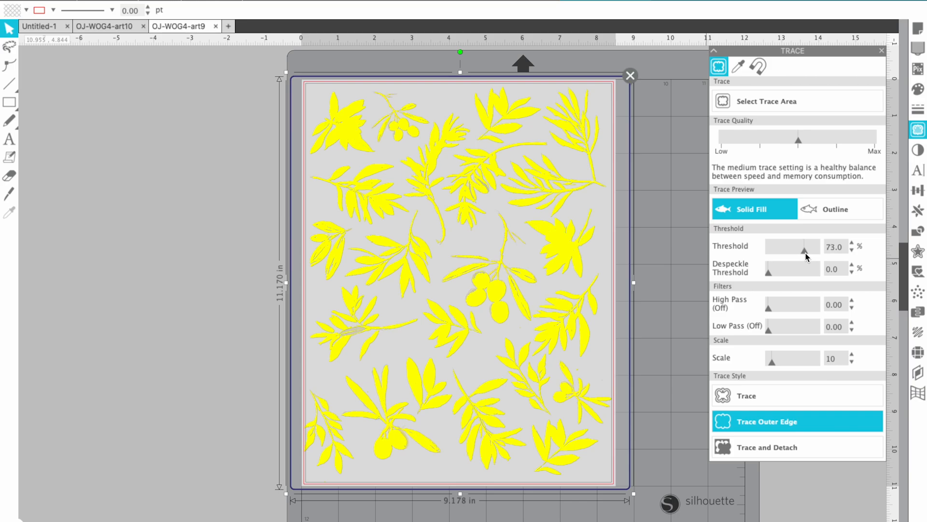
{"action": "left_click_drag", "start_coordinate": [805, 256], "coordinate": [808, 256]}
{"action": "left_click", "coordinate": [787, 428]}
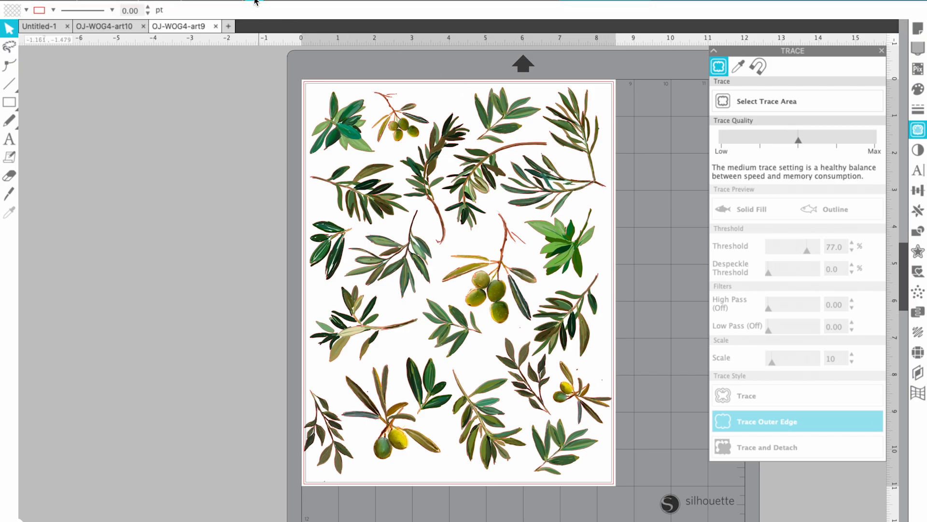
{"action": "left_click", "coordinate": [256, 1]}
{"action": "left_click", "coordinate": [255, 1]}
{"action": "scroll", "coordinate": [574, 256], "scroll_direction": "up", "scroll_amount": 2}
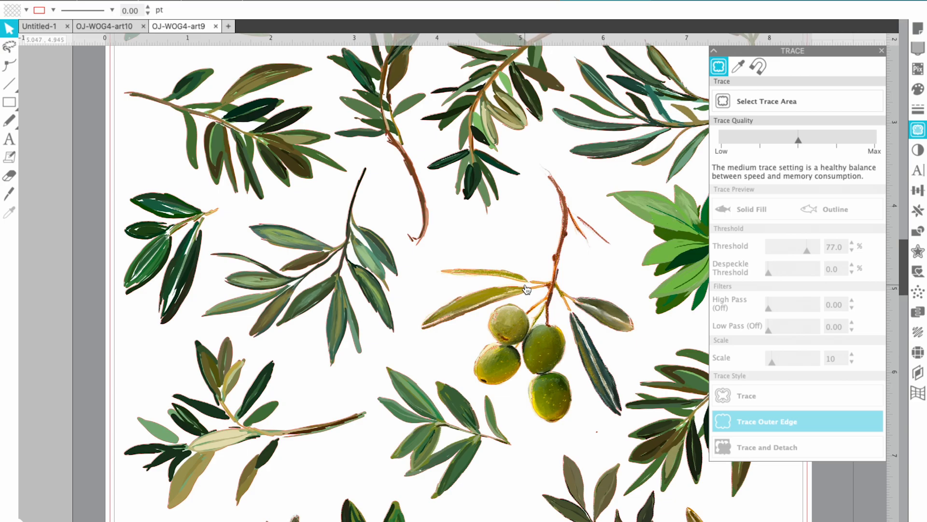
{"action": "left_click", "coordinate": [273, 1]}
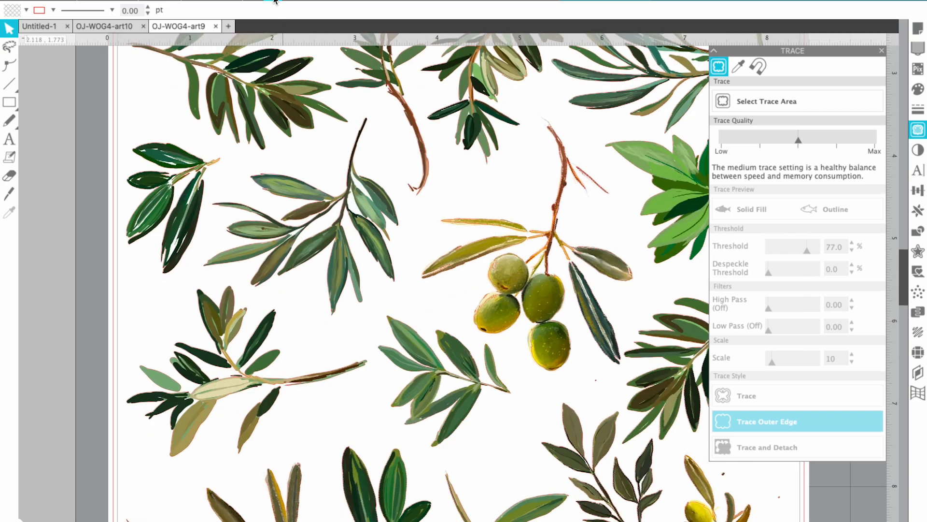
{"action": "left_click", "coordinate": [273, 1]}
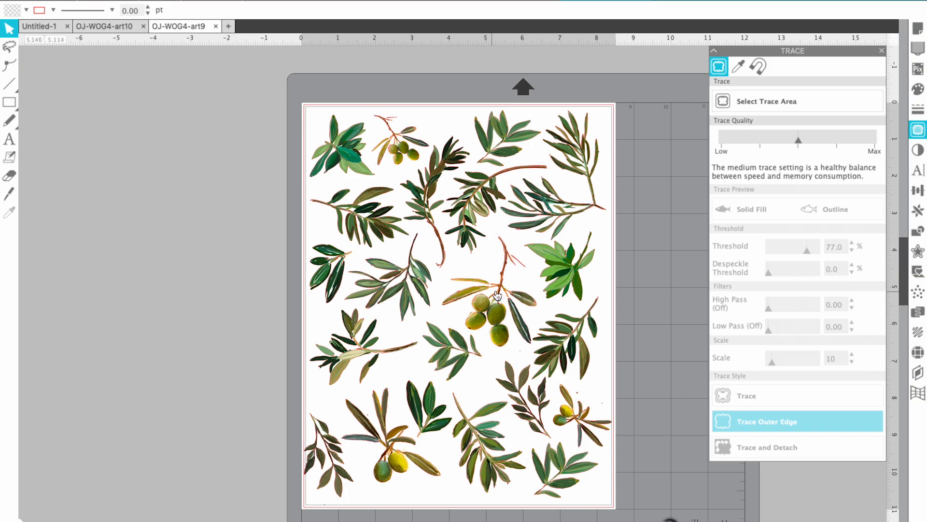
{"action": "left_click", "coordinate": [256, 1]}
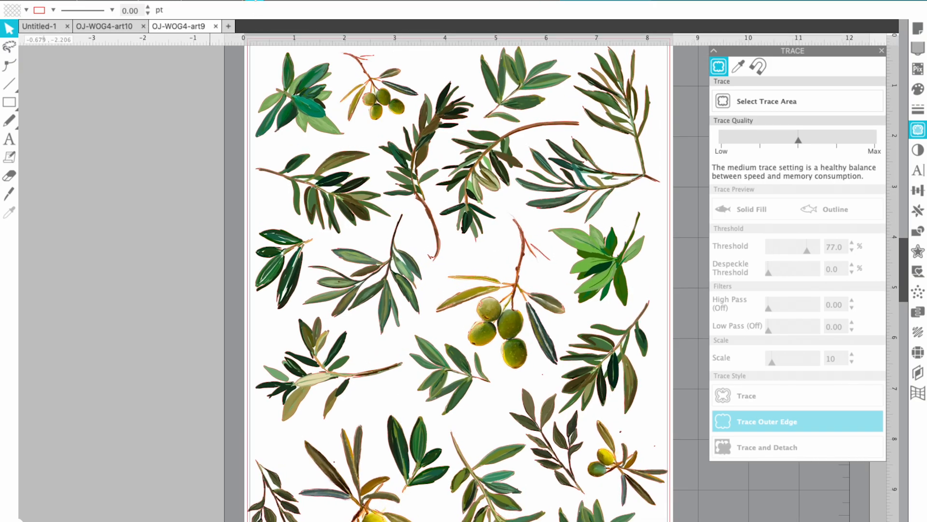
{"action": "left_click", "coordinate": [256, 0]}
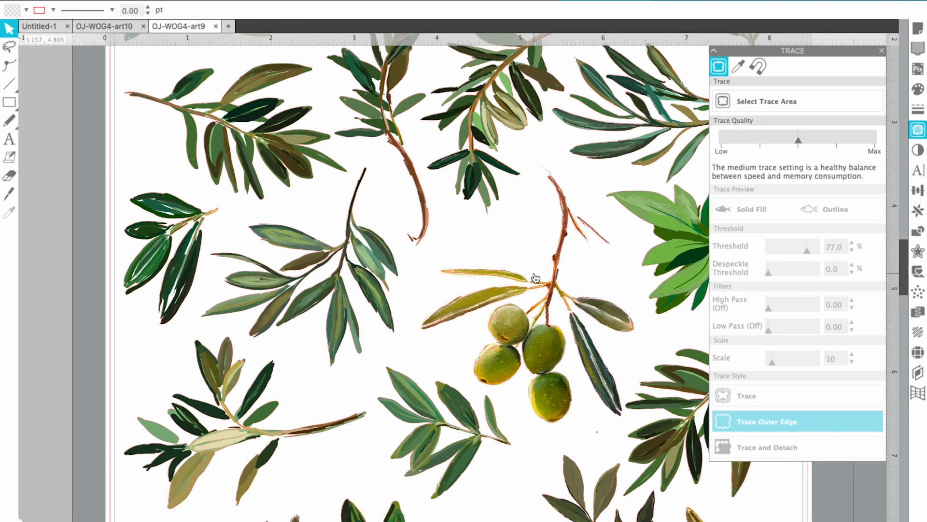
{"action": "left_click", "coordinate": [528, 286]}
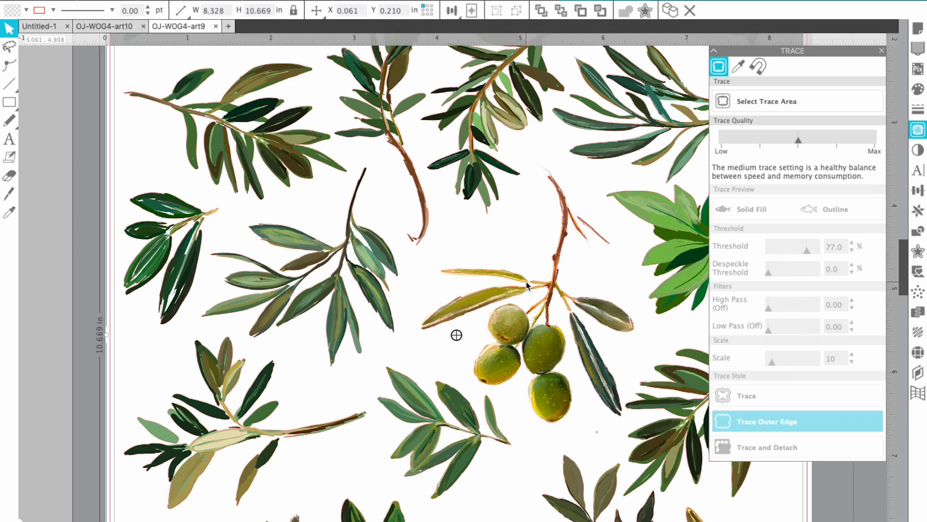
Preview an outward 0.025 in offset with rounded corners around every olive sprig
{"action": "left_click_drag", "start_coordinate": [528, 286], "coordinate": [473, 271]}
{"action": "left_click", "coordinate": [919, 253]}
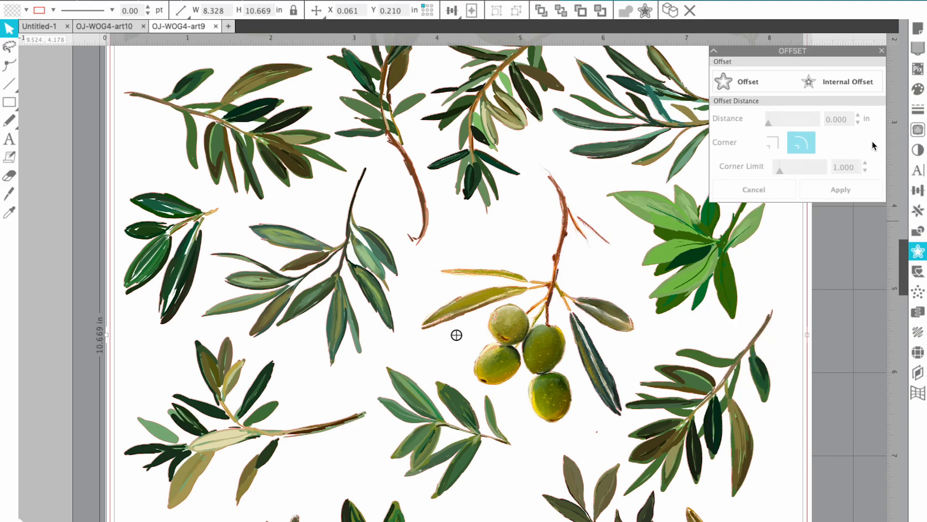
{"action": "left_click", "coordinate": [860, 92]}
{"action": "left_click", "coordinate": [747, 85]}
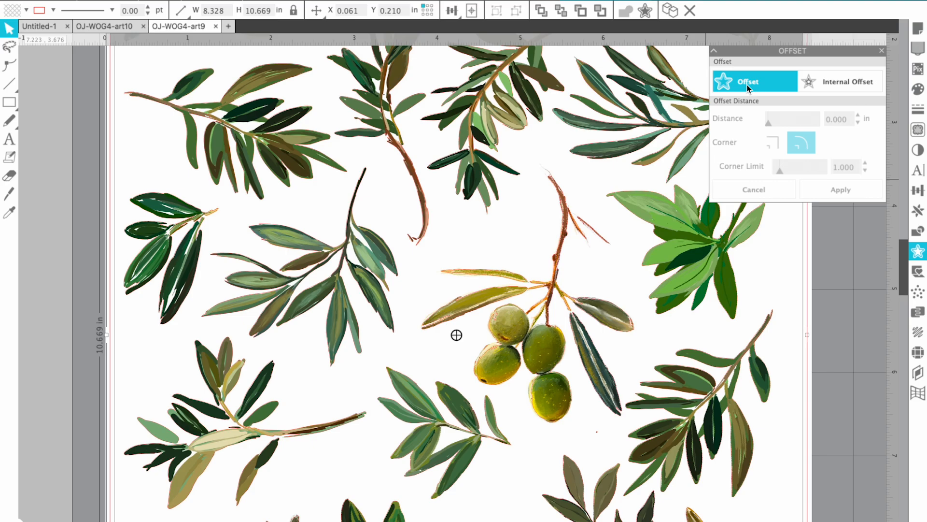
{"action": "left_click", "coordinate": [747, 85]}
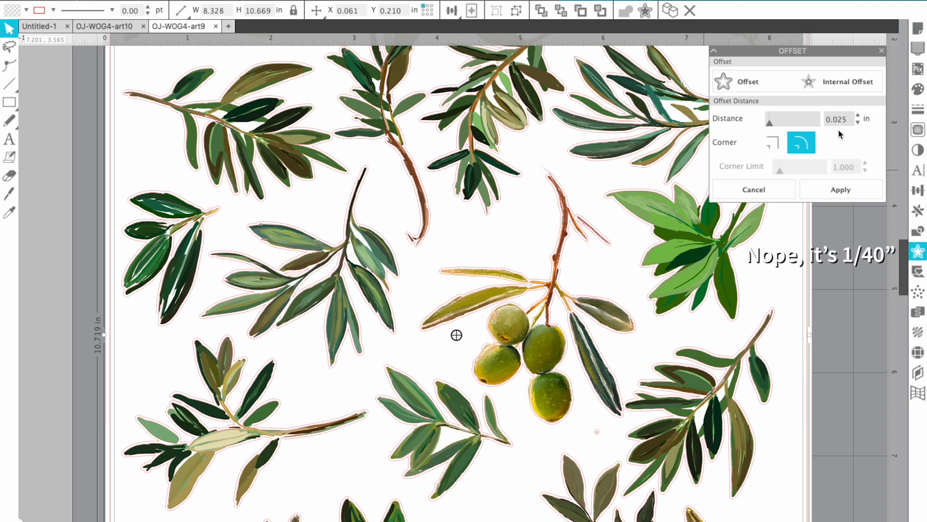
{"action": "left_click_drag", "start_coordinate": [853, 118], "coordinate": [834, 120]}
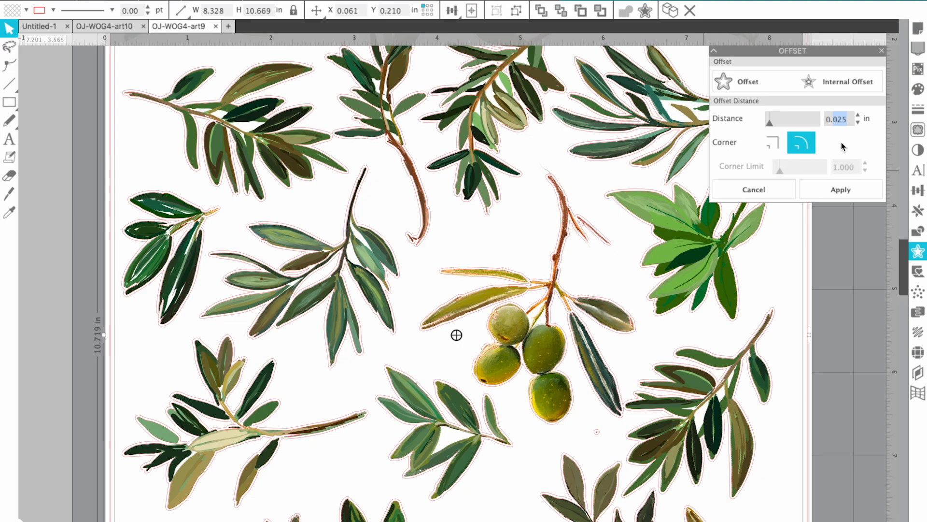
{"action": "left_click", "coordinate": [841, 189]}
Change the offset distance to 0.050 in, keeping rounded corners
{"action": "left_click_drag", "start_coordinate": [848, 119], "coordinate": [832, 119]}
{"action": "key", "text": "BackSpace"}
{"action": "left_click", "coordinate": [770, 146]}
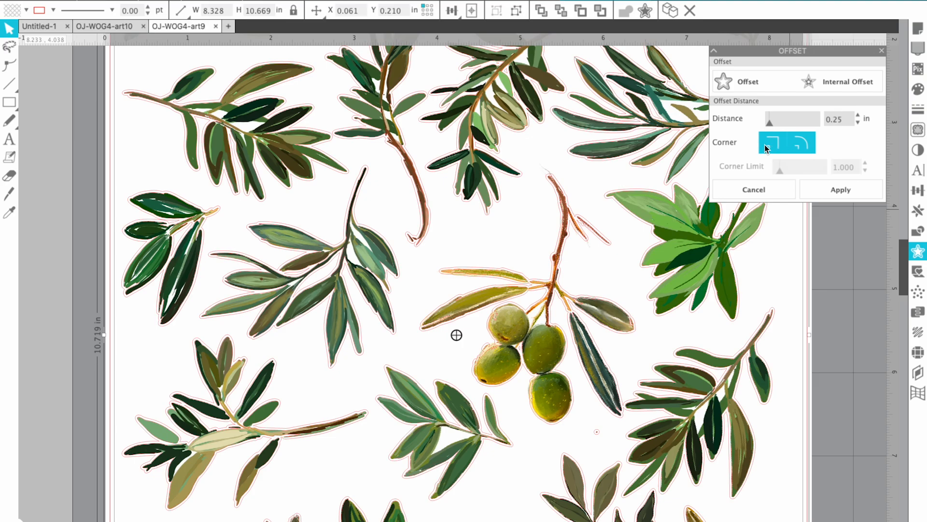
{"action": "left_click", "coordinate": [808, 147]}
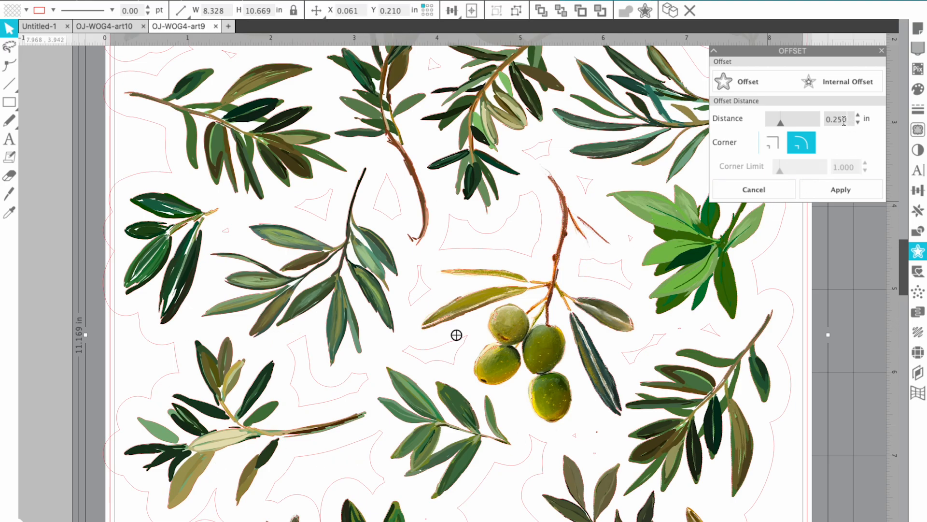
{"action": "left_click_drag", "start_coordinate": [848, 120], "coordinate": [834, 121]}
{"action": "type", "text": "0"}
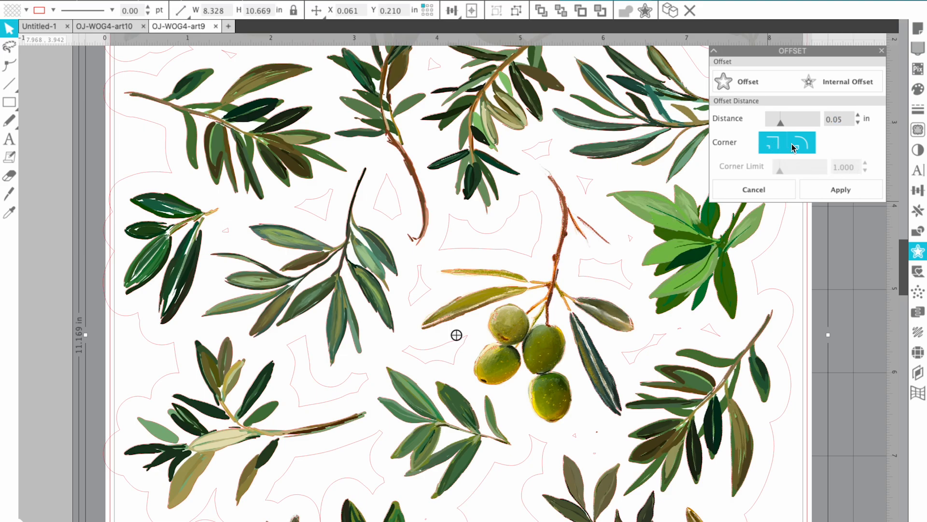
{"action": "type", "text": "5"}
{"action": "key", "text": "Return"}
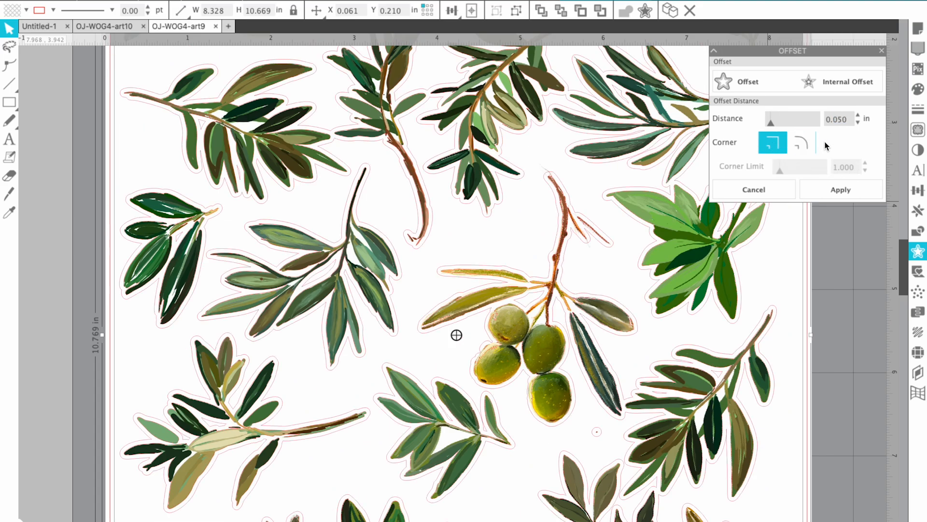
{"action": "left_click", "coordinate": [799, 145]}
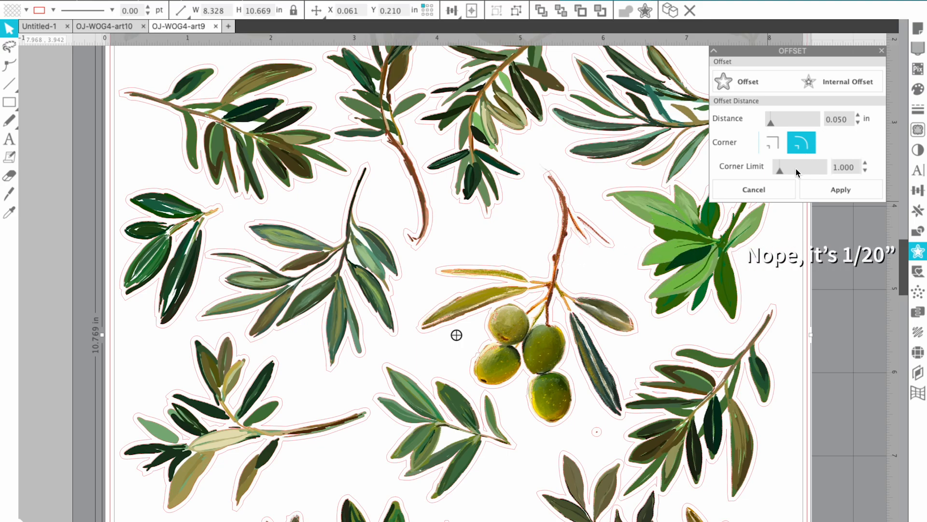
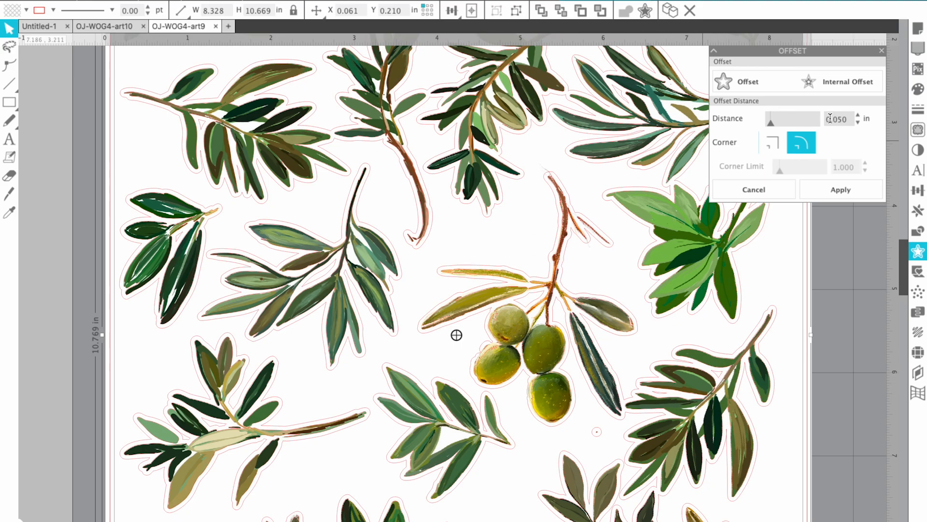
Set the offset distance to 0.025 in with rounded corners and apply it to all the artwork
{"action": "left_click_drag", "start_coordinate": [850, 121], "coordinate": [832, 121]}
{"action": "type", "text": "0"}
{"action": "left_click", "coordinate": [800, 148]}
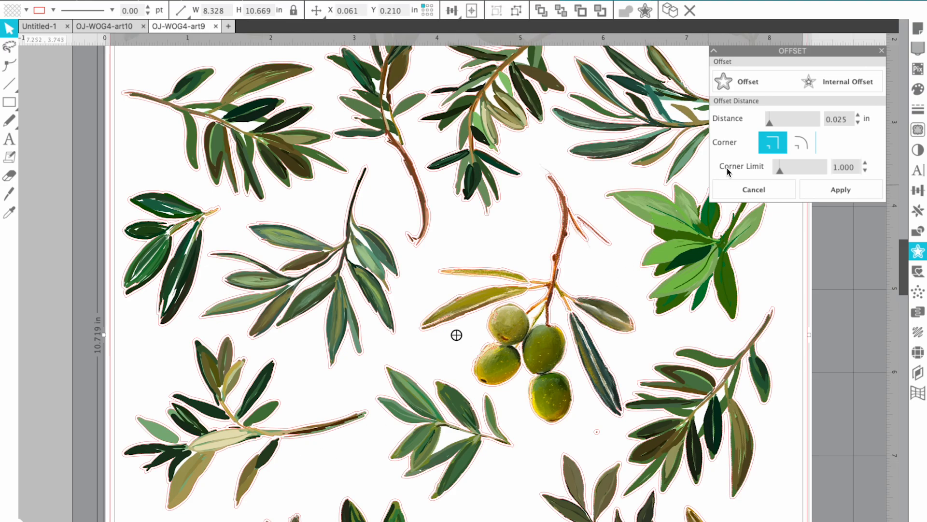
{"action": "left_click", "coordinate": [800, 142]}
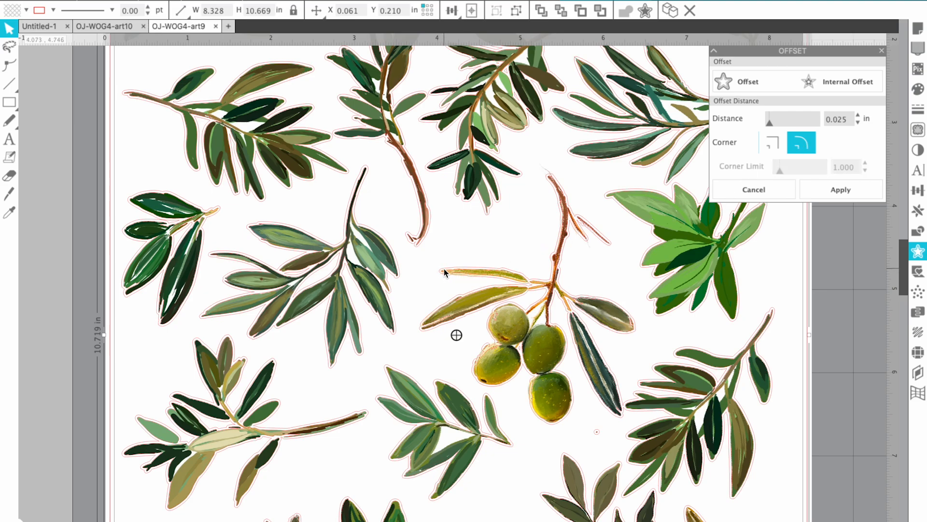
{"action": "left_click", "coordinate": [769, 148]}
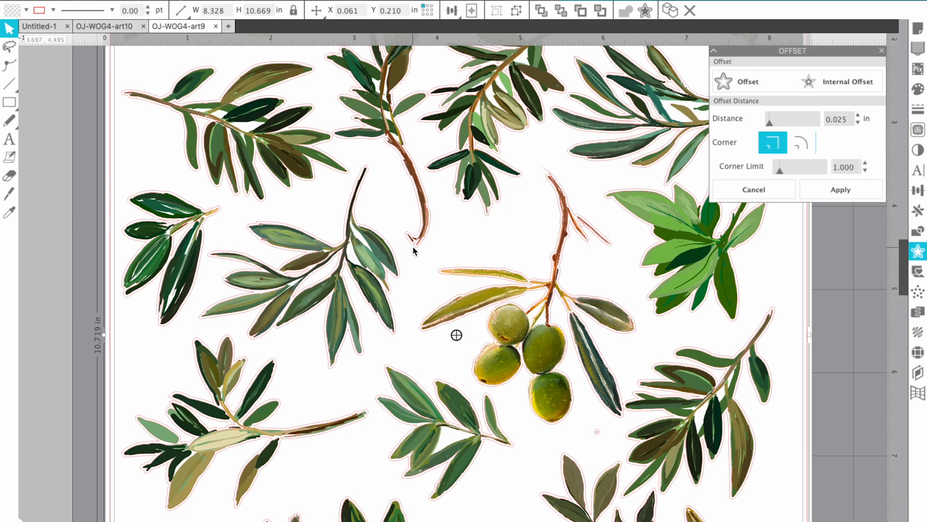
{"action": "left_click", "coordinate": [802, 146]}
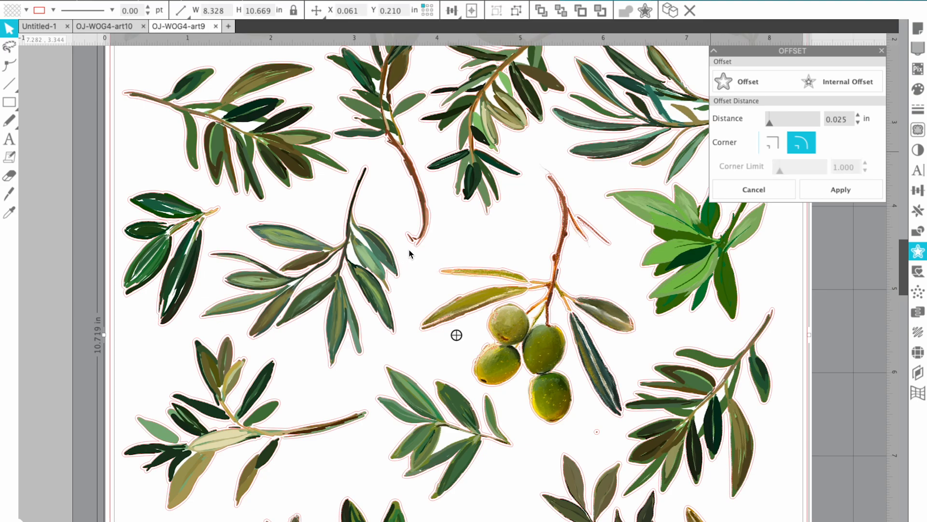
{"action": "left_click", "coordinate": [854, 191]}
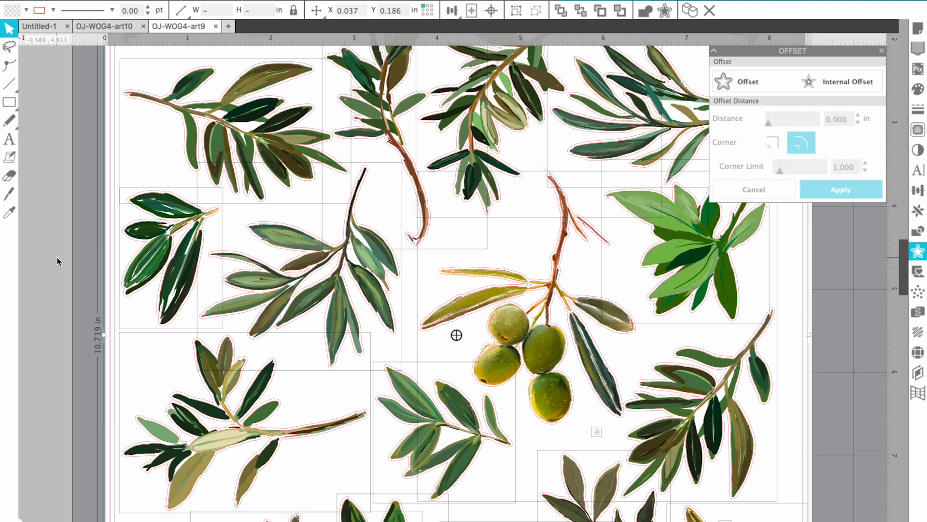
{"action": "left_click", "coordinate": [46, 369]}
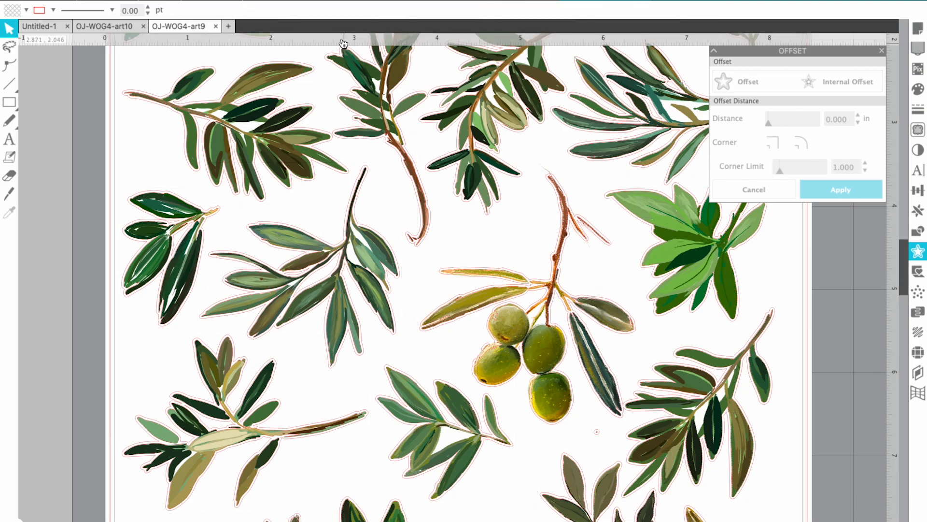
{"action": "left_click", "coordinate": [257, 2]}
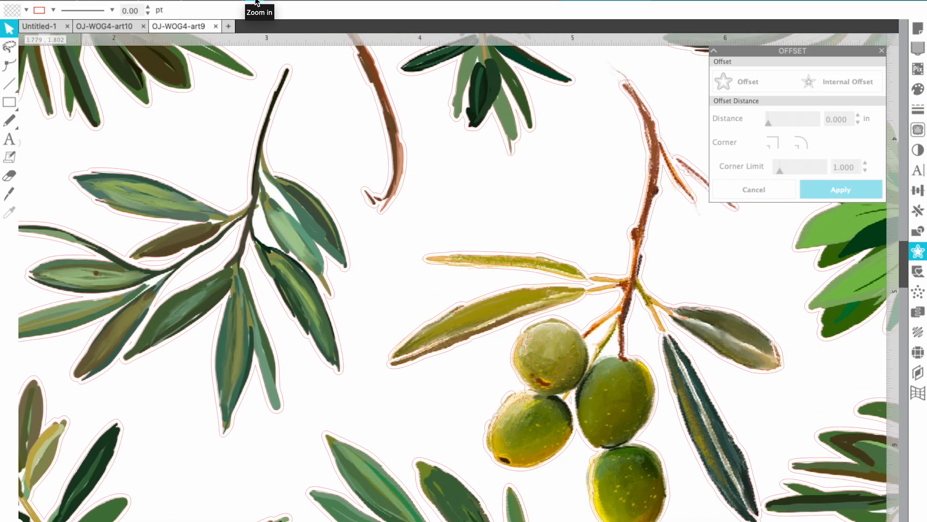
{"action": "left_click", "coordinate": [257, 3]}
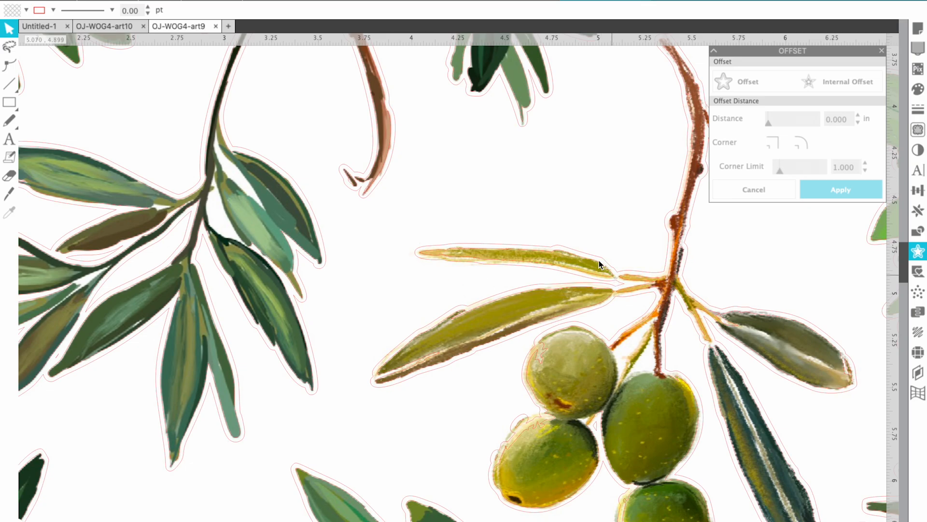
{"action": "left_click", "coordinate": [128, 27]}
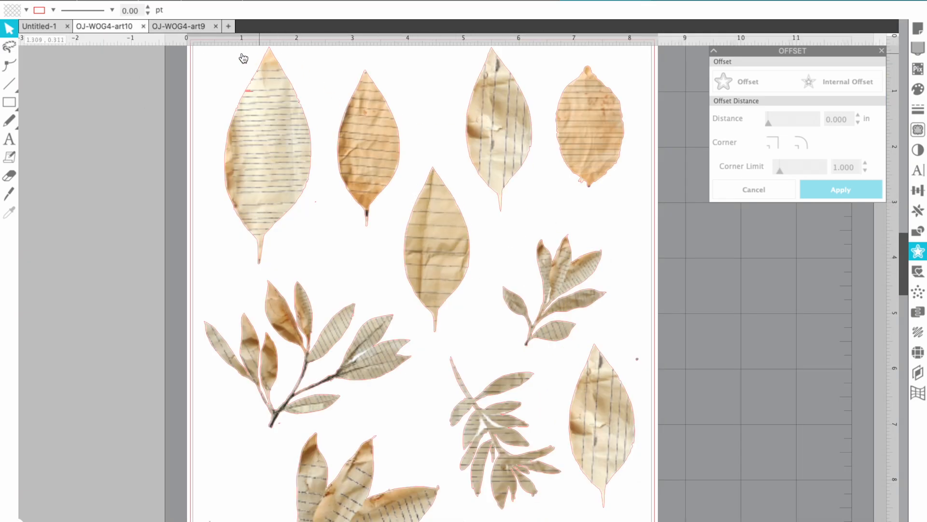
{"action": "left_click", "coordinate": [198, 28]}
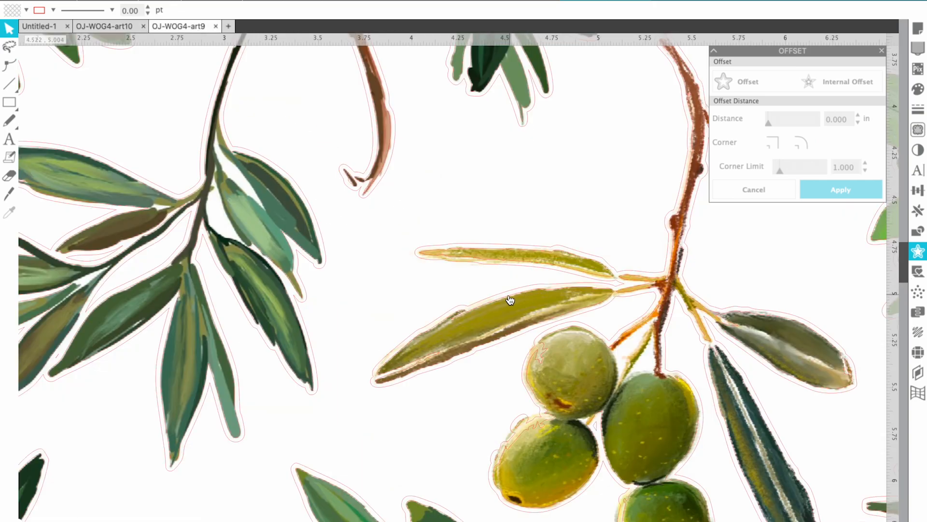
{"action": "scroll", "coordinate": [443, 284], "scroll_direction": "up", "scroll_amount": 4}
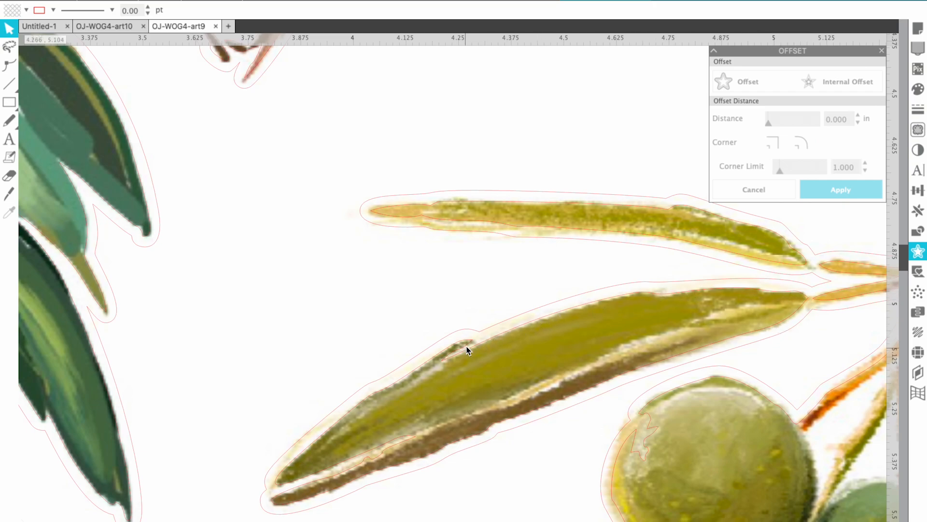
{"action": "left_click", "coordinate": [274, 2]}
{"action": "left_click", "coordinate": [274, 2]}
{"action": "left_click", "coordinate": [274, 2]}
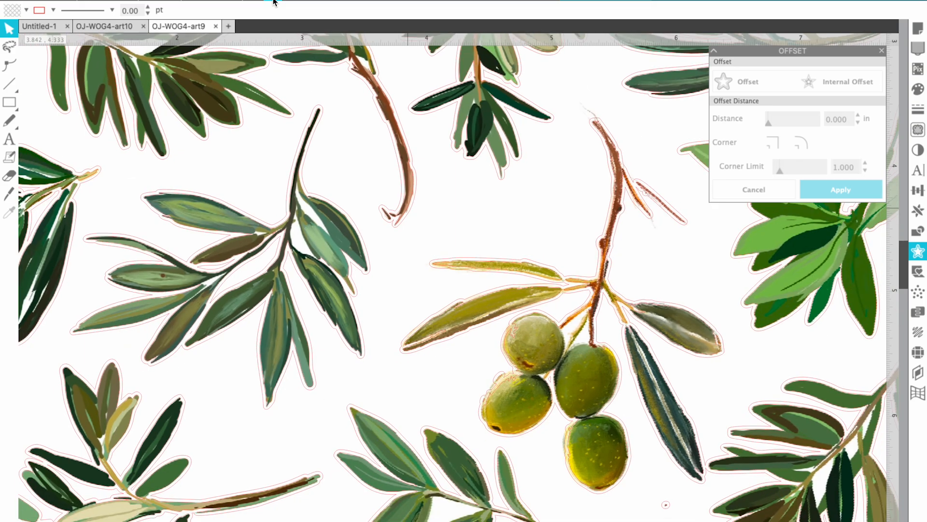
{"action": "left_click", "coordinate": [273, 1]}
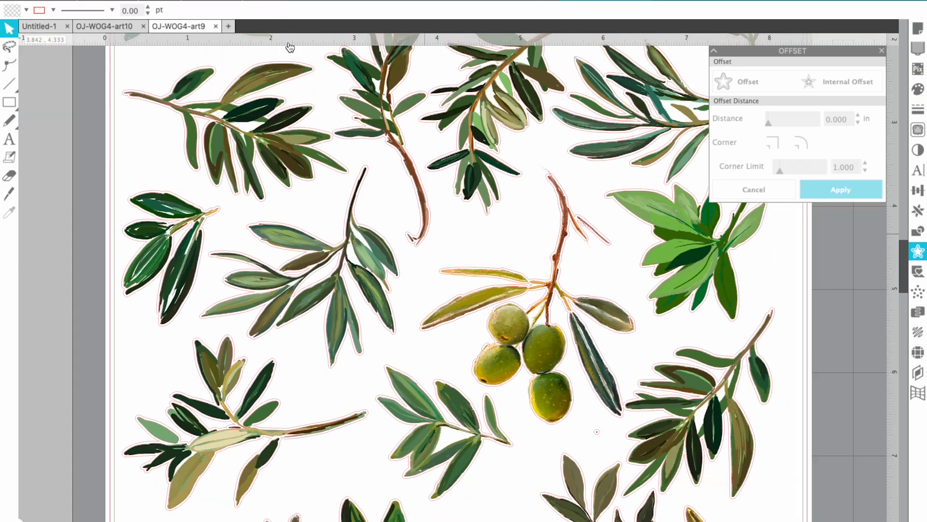
{"action": "left_click", "coordinate": [502, 290]}
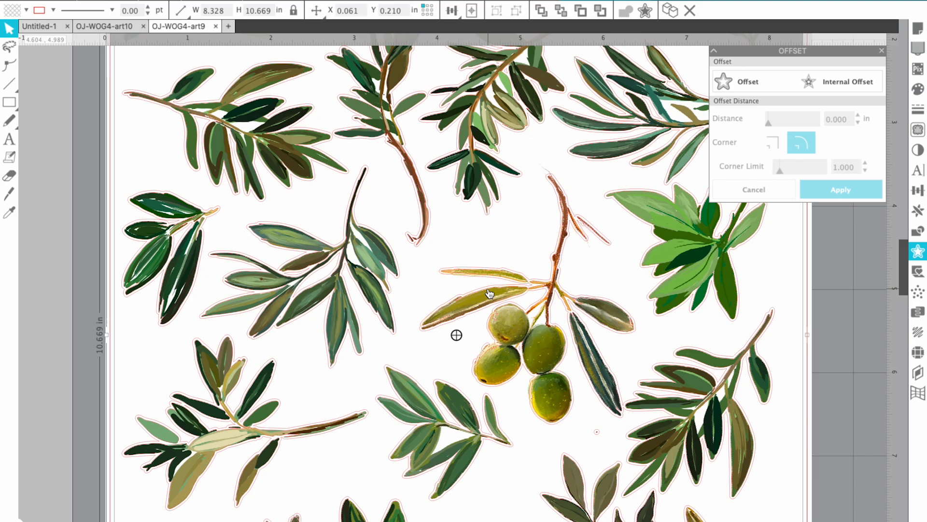
Reselect the artwork, delete the full-page image, then restore it with undo
{"action": "left_click", "coordinate": [489, 293]}
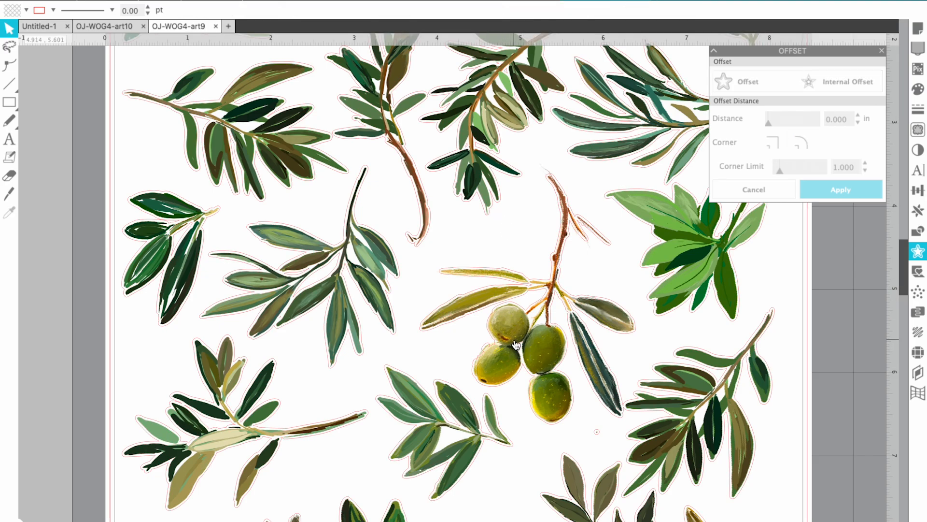
{"action": "left_click", "coordinate": [538, 361]}
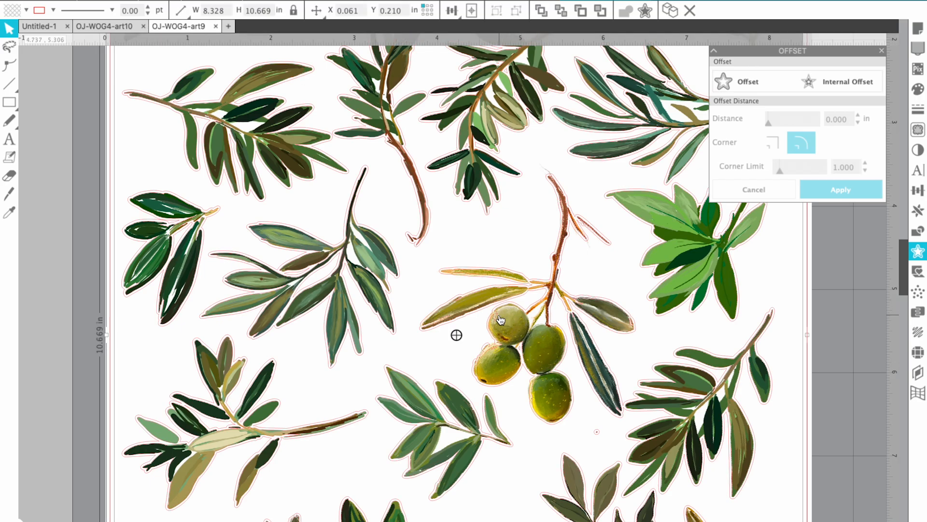
{"action": "left_click", "coordinate": [514, 318]}
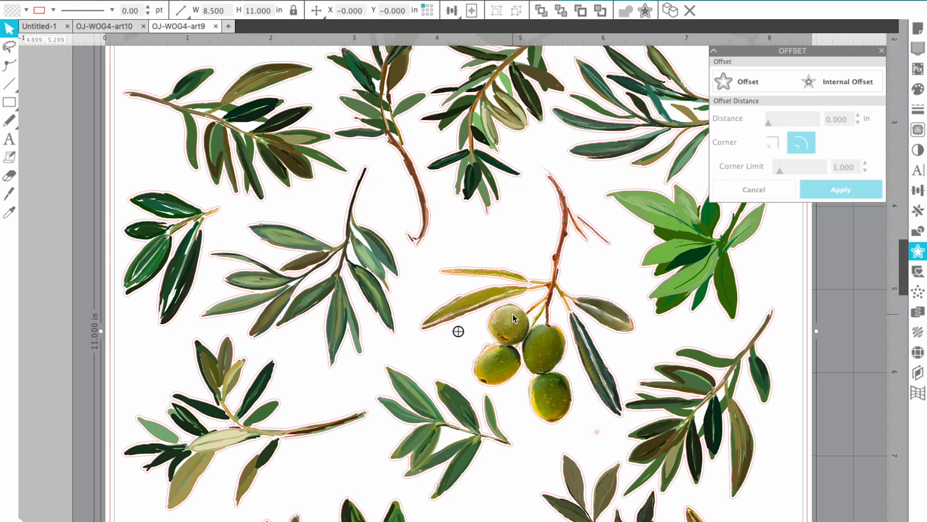
{"action": "key", "text": "Delete"}
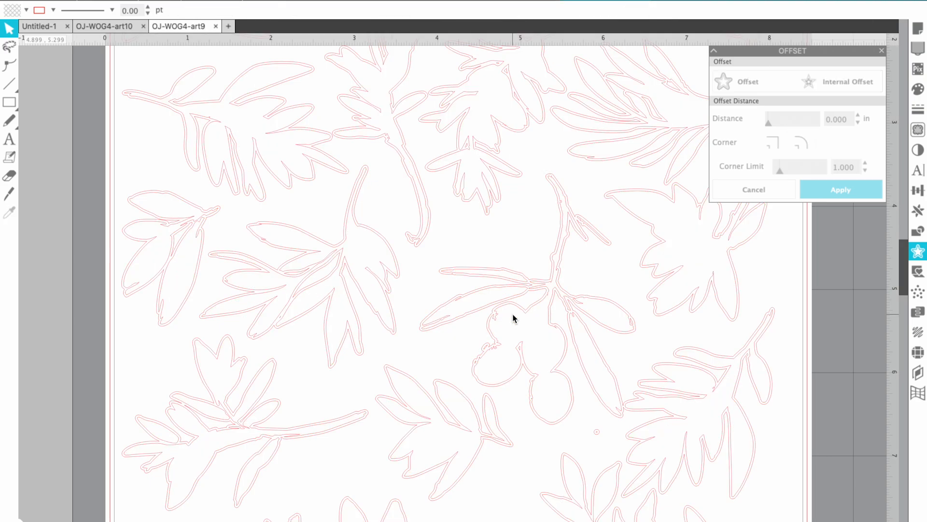
{"action": "key", "text": "ctrl+z"}
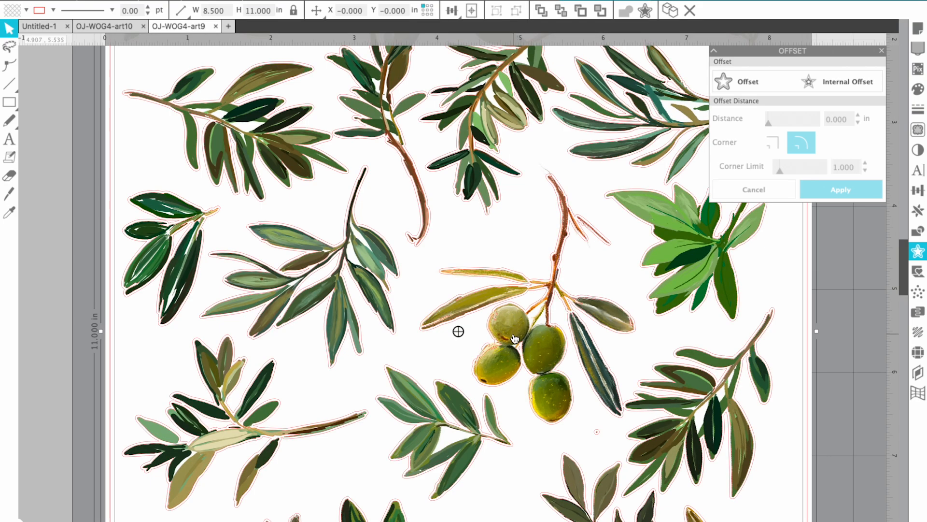
Delete the inner traced cut-line group and view the whole mat
{"action": "left_click", "coordinate": [517, 309]}
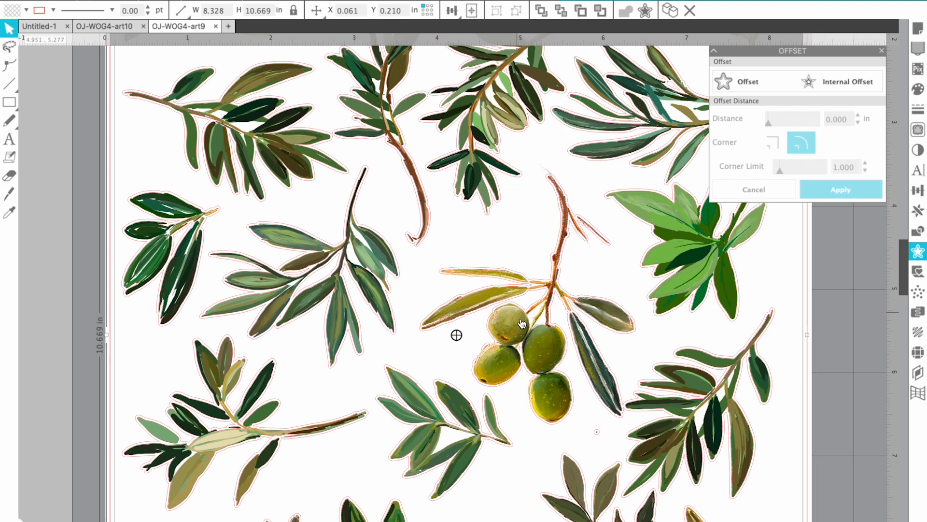
{"action": "key", "text": "Delete"}
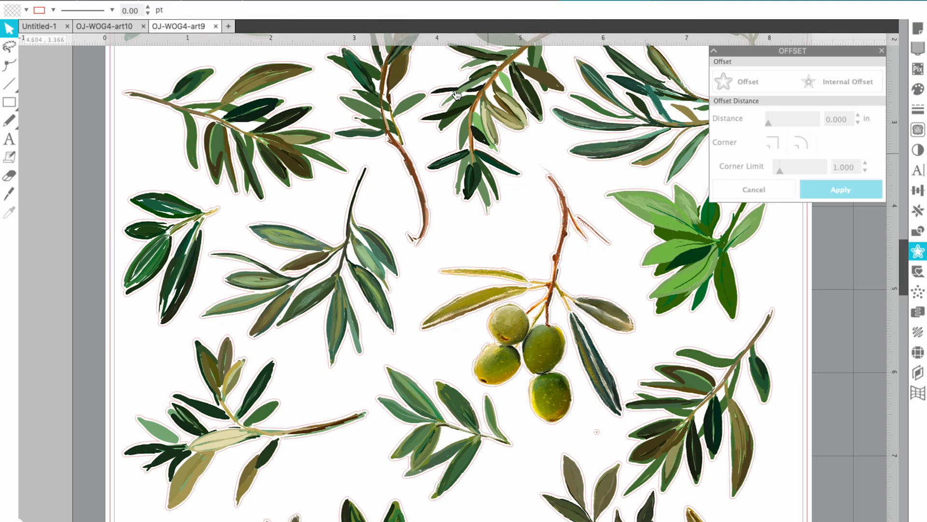
{"action": "left_click", "coordinate": [254, 2]}
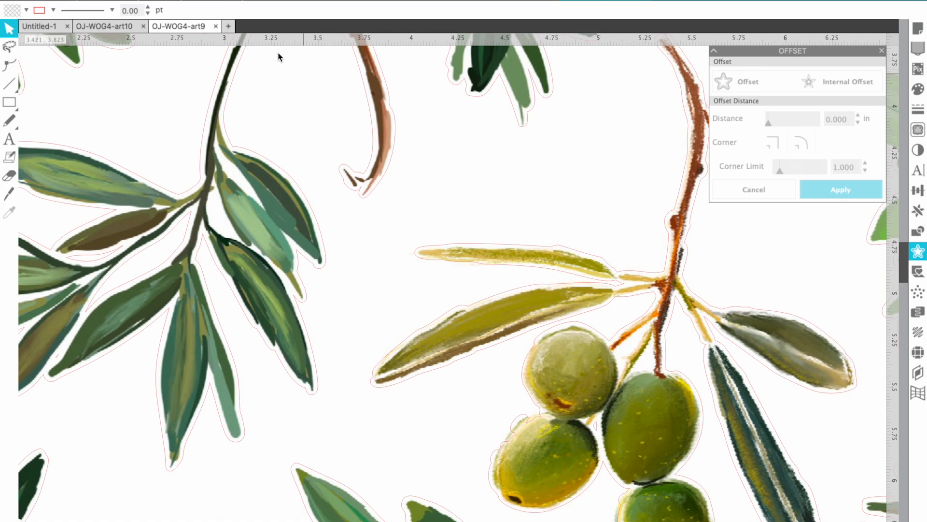
{"action": "left_click", "coordinate": [273, 2]}
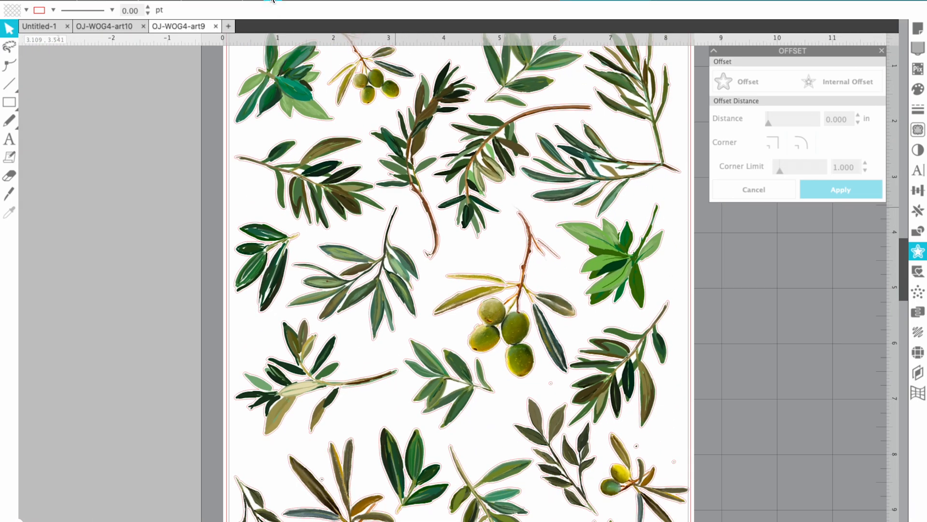
{"action": "left_click", "coordinate": [273, 1]}
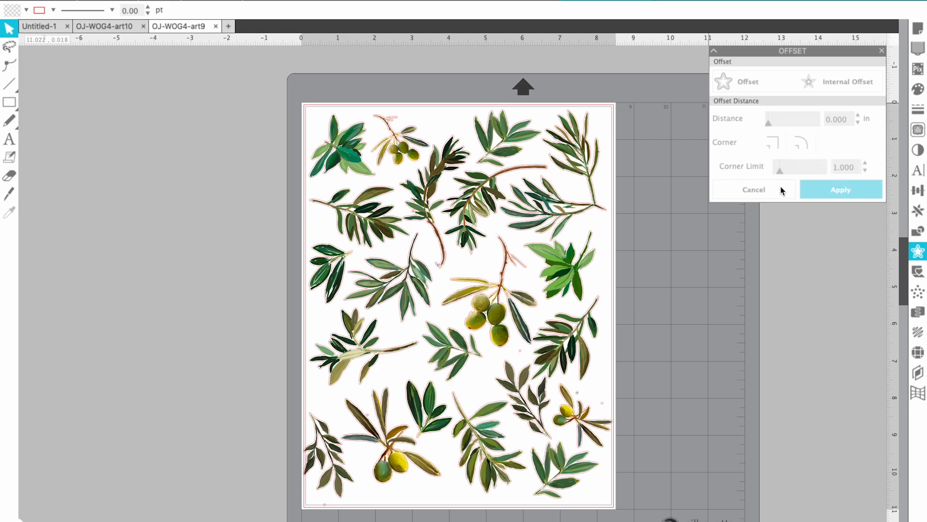
Switch to the OJ-WOG4-art10 paper-leaf document, fit the whole page, and select everything on it
{"action": "left_click", "coordinate": [91, 26]}
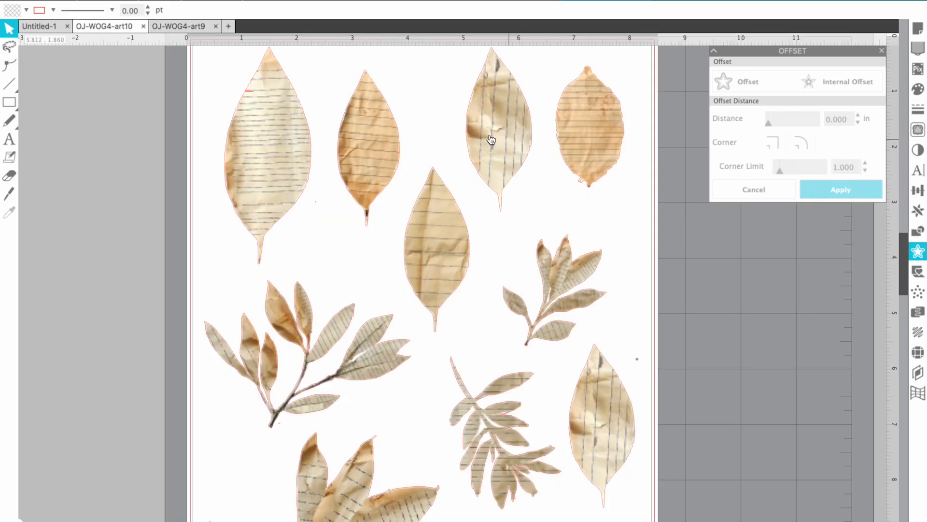
{"action": "left_click", "coordinate": [278, 1]}
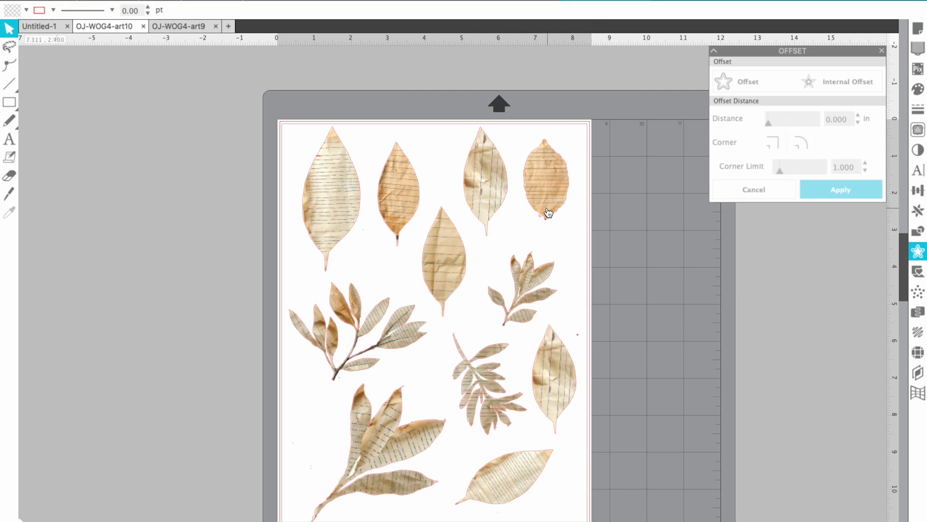
{"action": "left_click_drag", "start_coordinate": [250, 141], "coordinate": [582, 264]}
Turn on registration marks in Page Setup, briefly checking the media size settings
{"action": "left_click", "coordinate": [918, 33]}
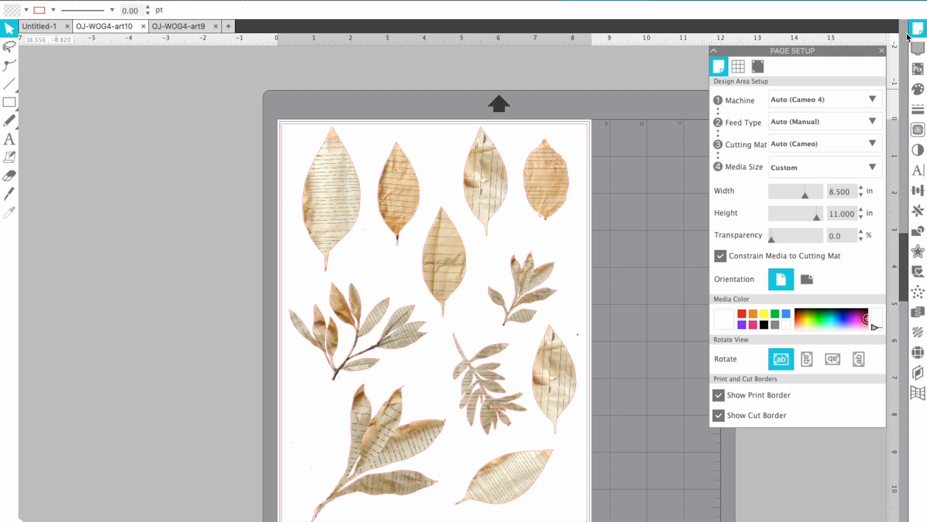
{"action": "left_click", "coordinate": [758, 67]}
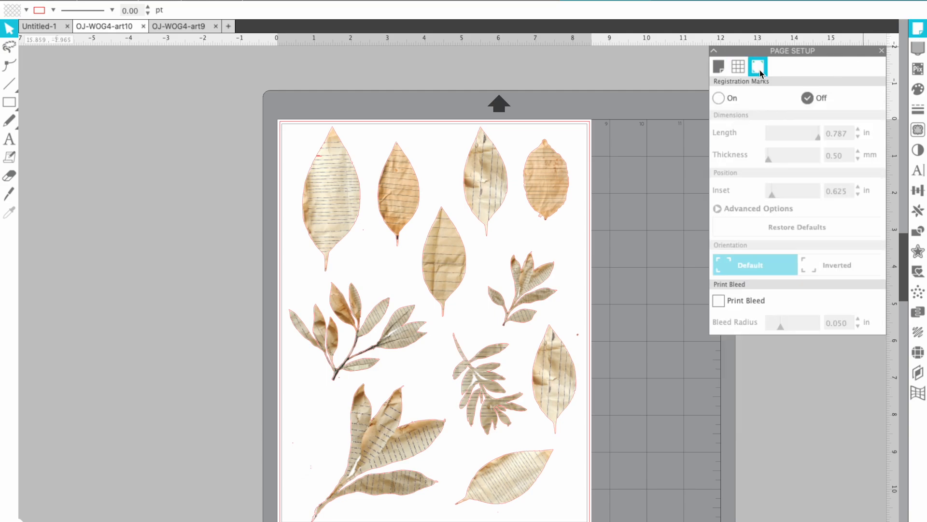
{"action": "left_click", "coordinate": [719, 99]}
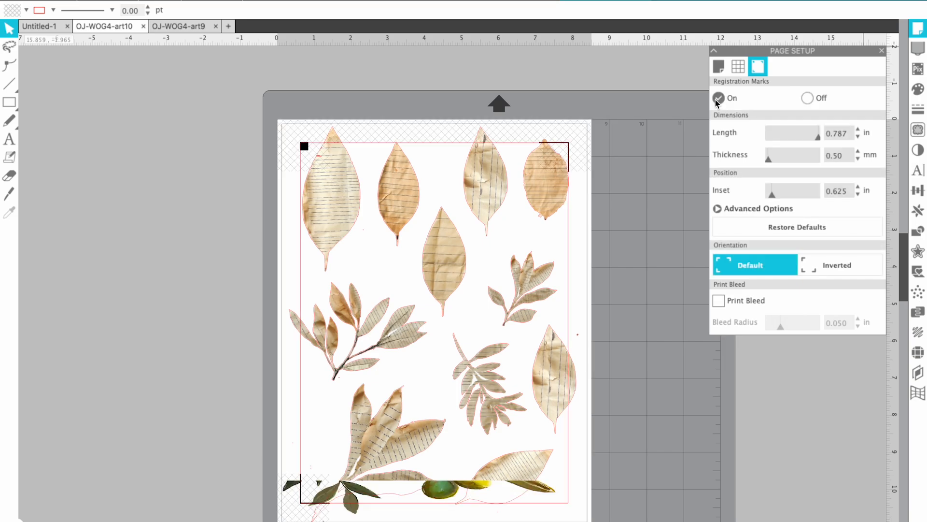
{"action": "left_click", "coordinate": [720, 70]}
{"action": "left_click", "coordinate": [759, 68]}
Undo an accidental move of the leaf image and compare with the olive-leaf document
{"action": "left_click_drag", "start_coordinate": [356, 496], "coordinate": [357, 508]}
{"action": "key", "text": "Escape"}
{"action": "key", "text": "super+z"}
{"action": "key", "text": "super+z"}
{"action": "left_click", "coordinate": [170, 28]}
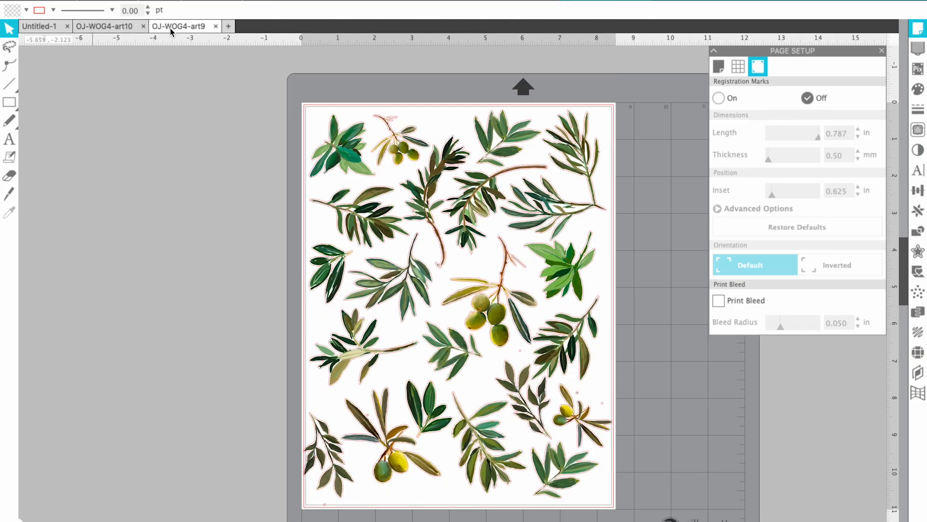
{"action": "left_click", "coordinate": [114, 26]}
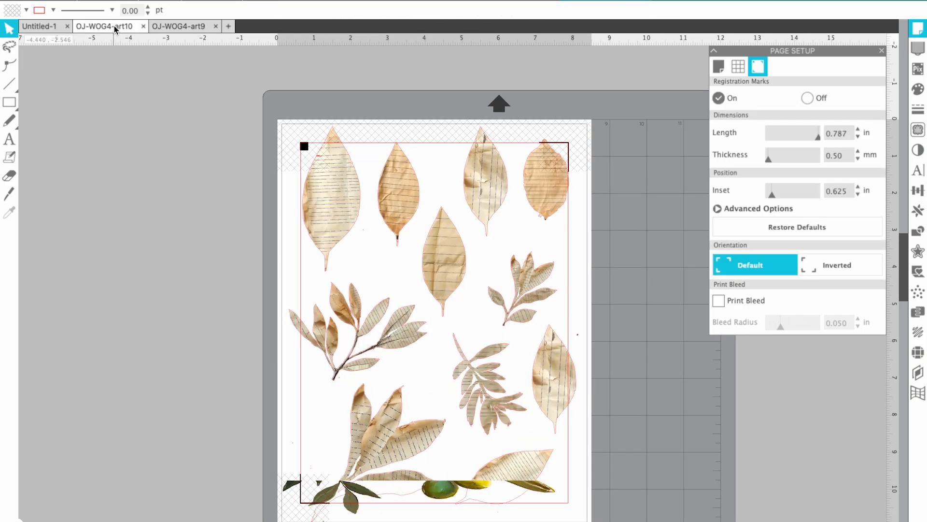
{"action": "key", "text": "super+z"}
{"action": "key", "text": "super+z"}
{"action": "key", "text": "super+z"}
{"action": "key", "text": "super+z"}
{"action": "key", "text": "super+z"}
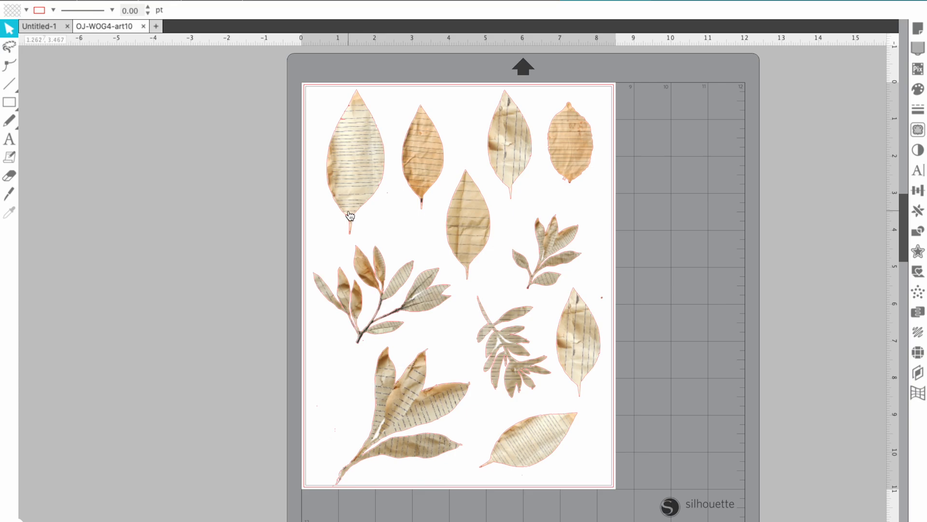
Switch registration marks on again in Page Setup, toggling them off and on to compare
{"action": "left_click", "coordinate": [916, 28]}
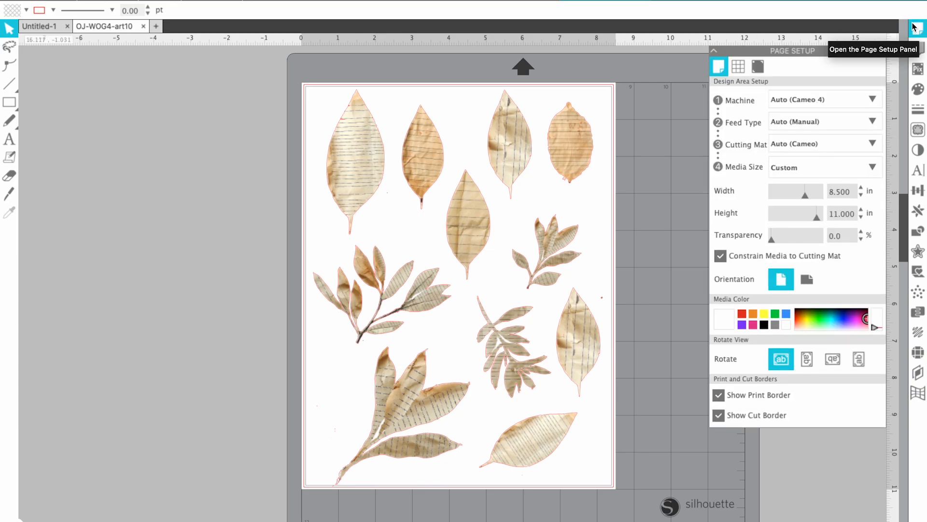
{"action": "left_click", "coordinate": [759, 68]}
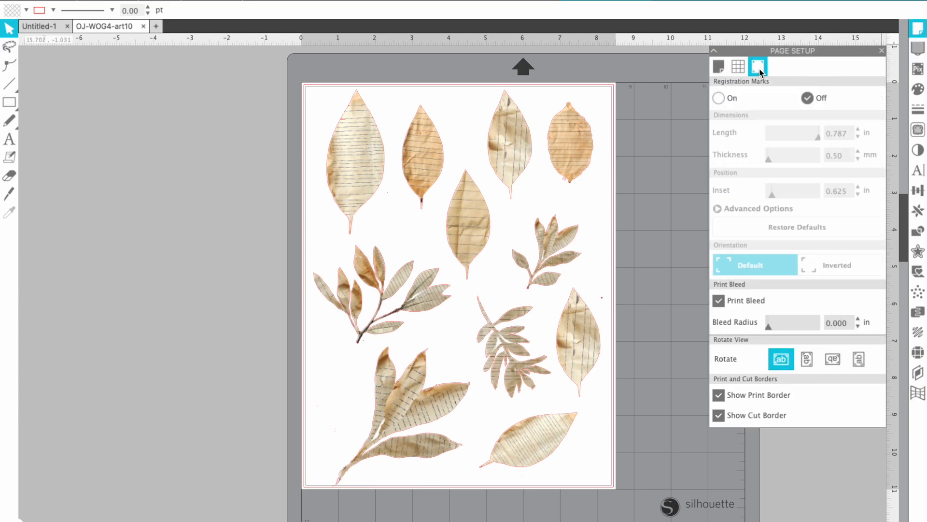
{"action": "left_click", "coordinate": [720, 99]}
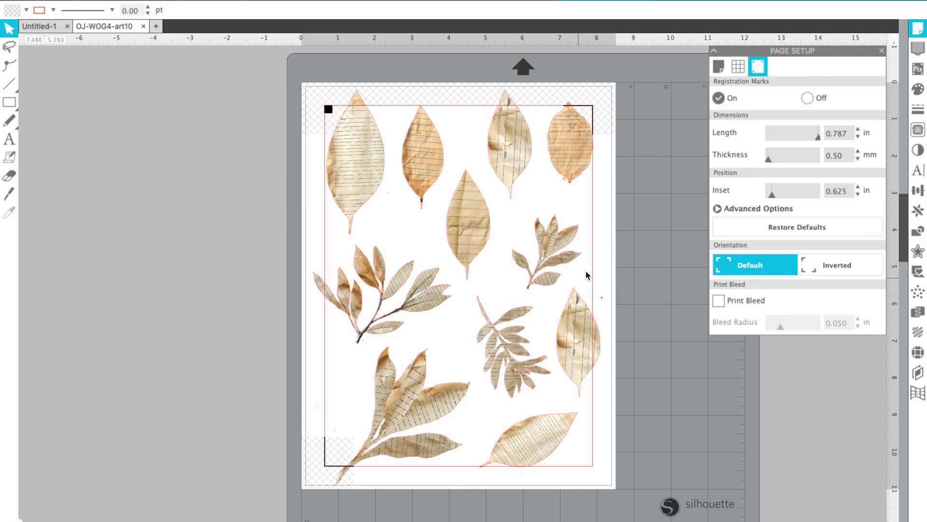
{"action": "left_click", "coordinate": [809, 101]}
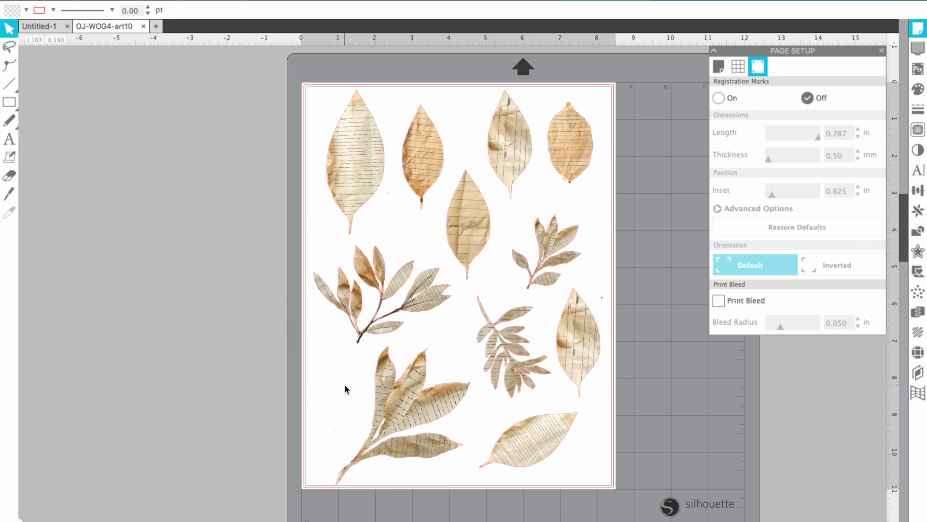
{"action": "left_click", "coordinate": [718, 99]}
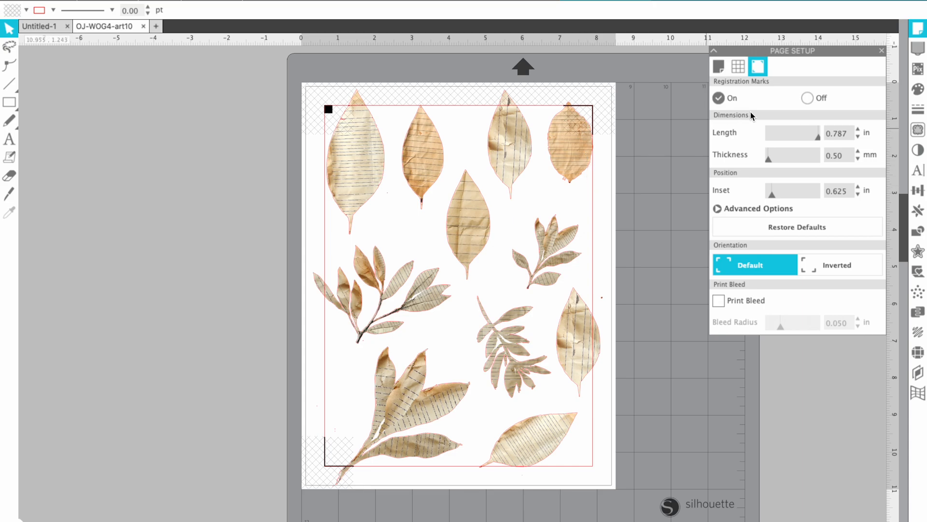
{"action": "left_click", "coordinate": [807, 100]}
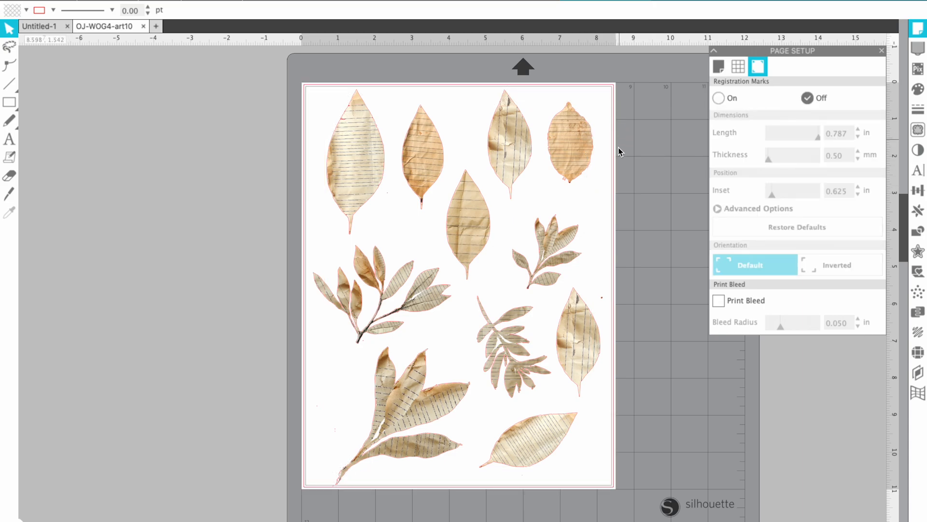
{"action": "left_click", "coordinate": [735, 99]}
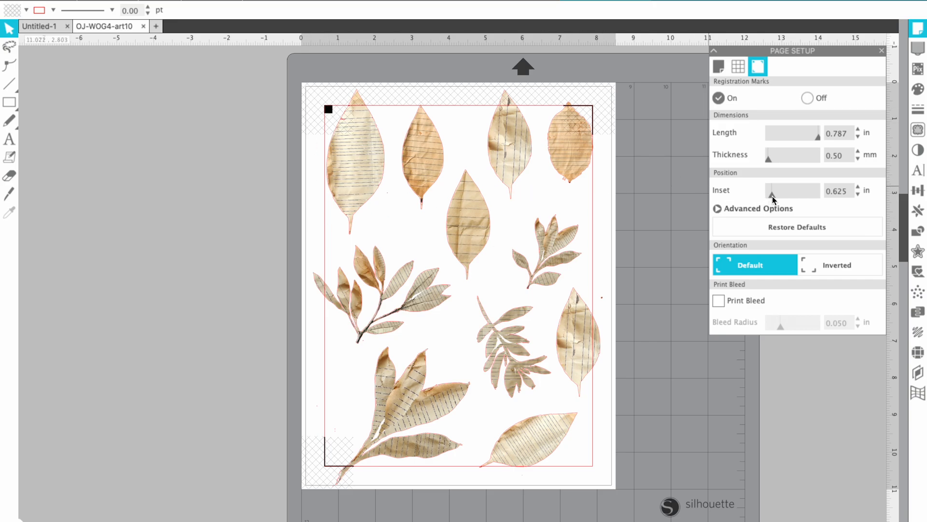
Lower the registration mark inset to 0.394 in and select everything on the page
{"action": "left_click_drag", "start_coordinate": [773, 198], "coordinate": [771, 198]}
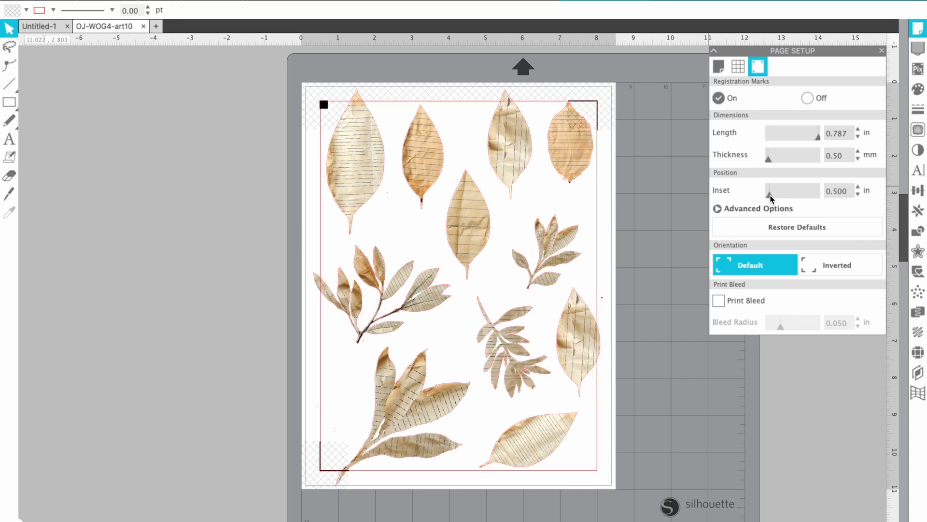
{"action": "left_click_drag", "start_coordinate": [771, 198], "coordinate": [769, 198]}
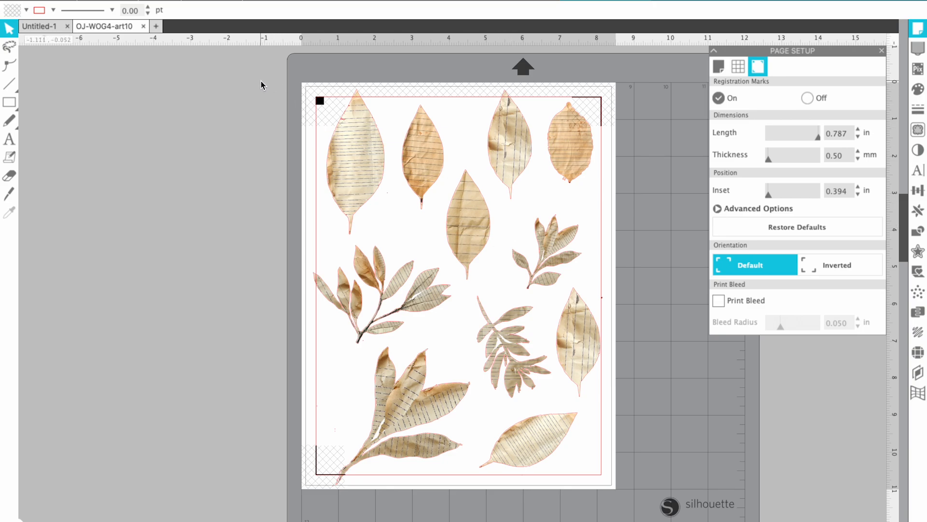
{"action": "left_click_drag", "start_coordinate": [260, 81], "coordinate": [636, 496]}
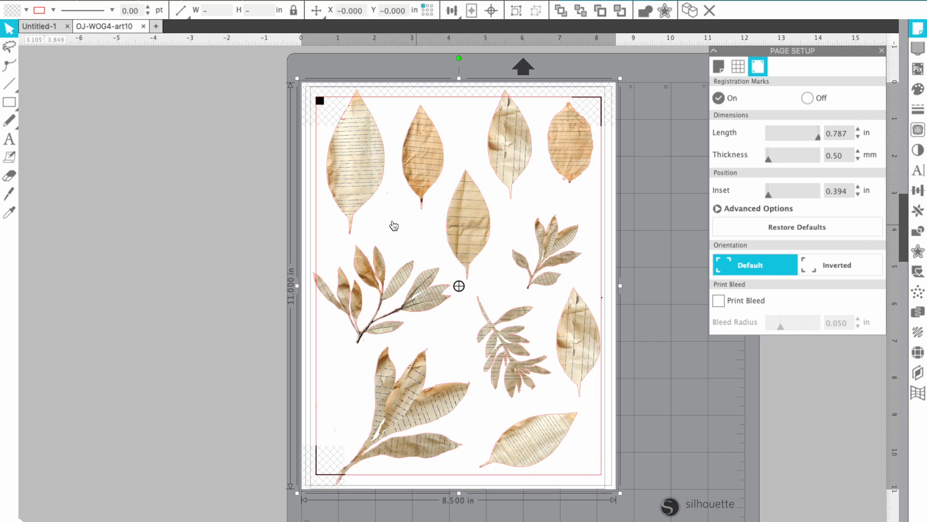
Test-move the leaf image off its cut outlines, then undo the move
{"action": "left_click", "coordinate": [269, 234]}
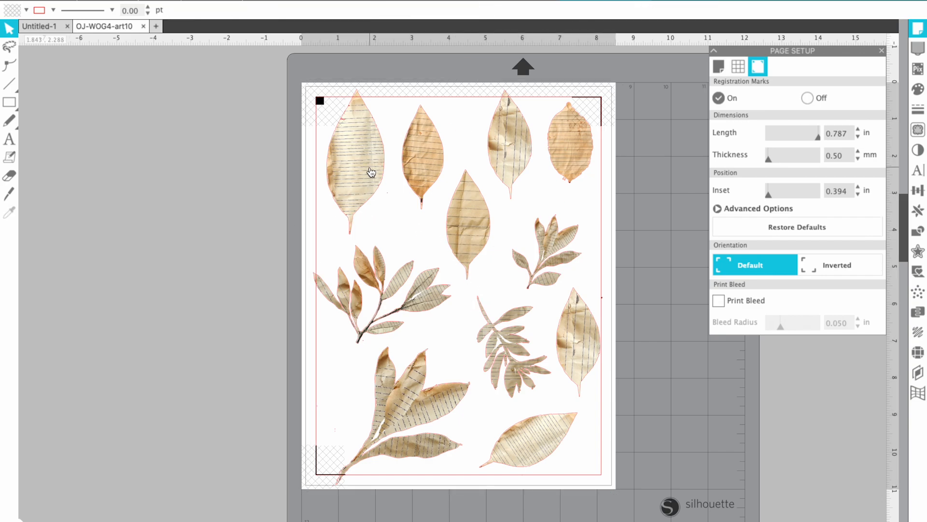
{"action": "left_click_drag", "start_coordinate": [370, 172], "coordinate": [187, 197]}
{"action": "left_click", "coordinate": [497, 180]}
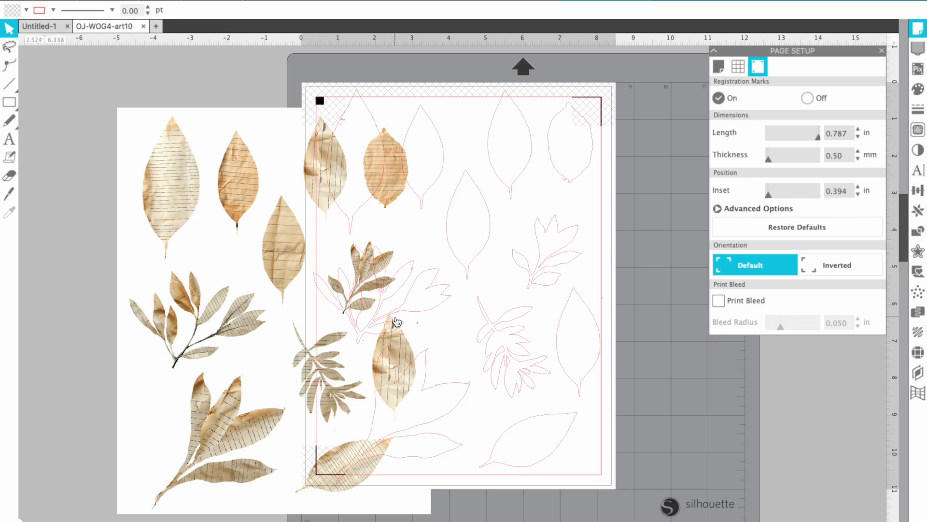
{"action": "key", "text": "ctrl+z"}
Group all the leaf images, undoing a trial move so the group stays in place
{"action": "left_click_drag", "start_coordinate": [260, 80], "coordinate": [634, 507]}
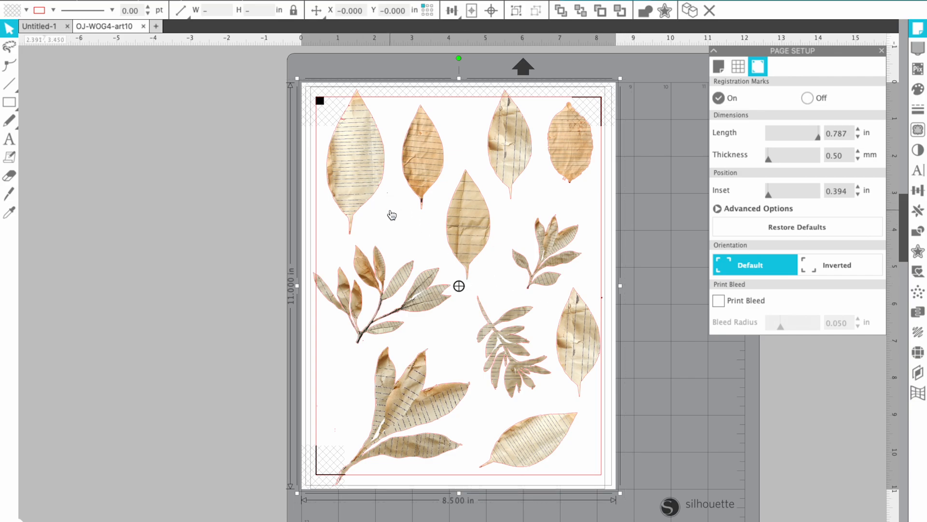
{"action": "right_click", "coordinate": [391, 215]}
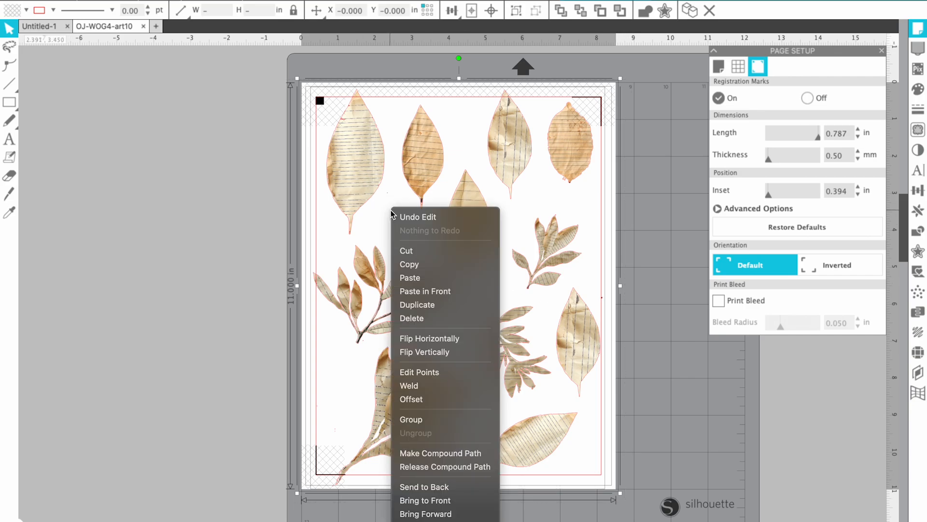
{"action": "left_click", "coordinate": [445, 420]}
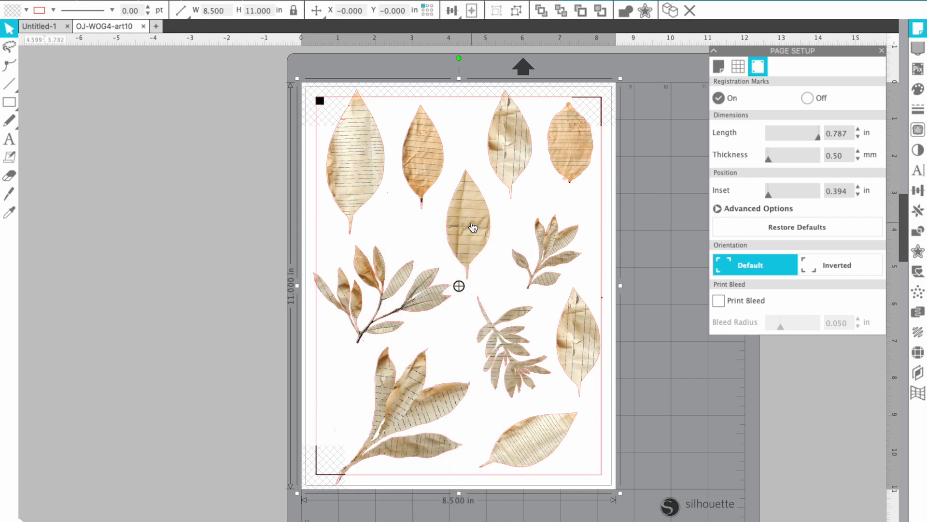
{"action": "left_click_drag", "start_coordinate": [456, 273], "coordinate": [282, 249]}
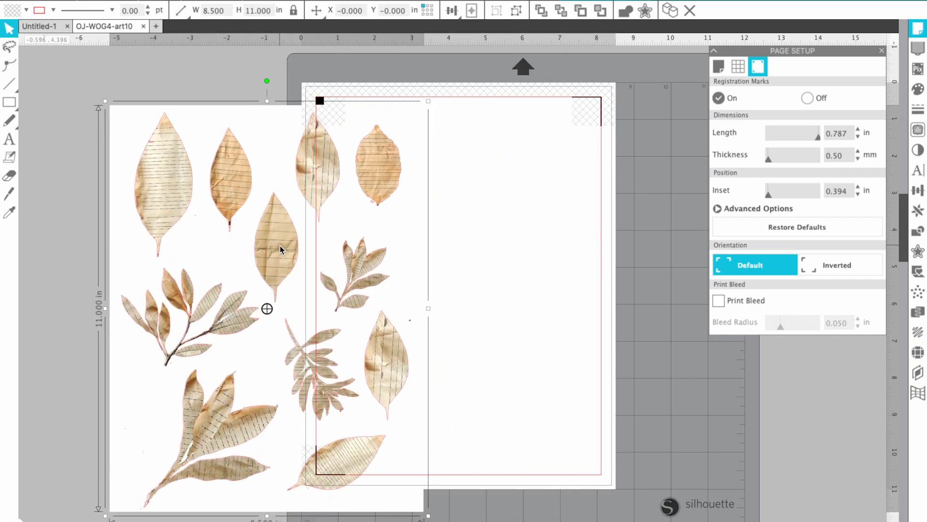
{"action": "key", "text": "super+z"}
{"action": "key", "text": "super+z"}
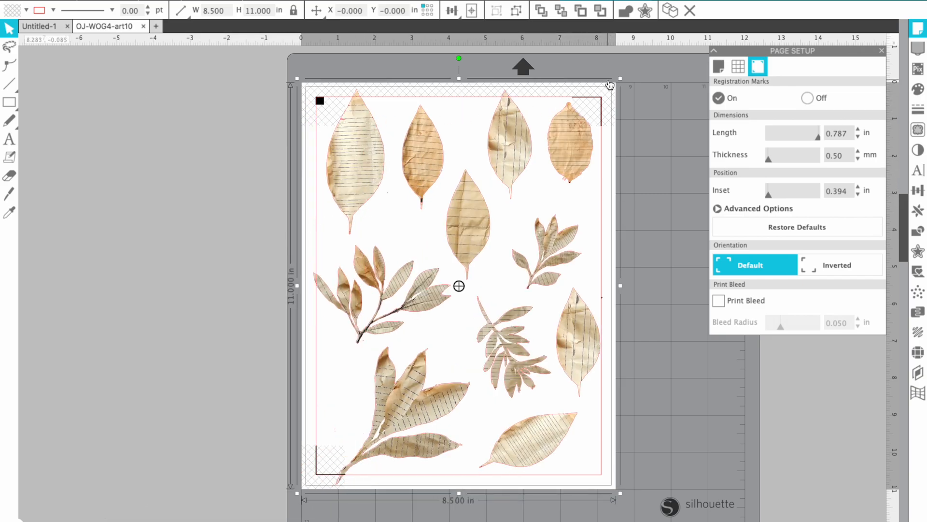
Scale the leaf group to 7.935 × 10.269 in and place it upright inside the registration marks
{"action": "left_click_drag", "start_coordinate": [620, 78], "coordinate": [614, 91]}
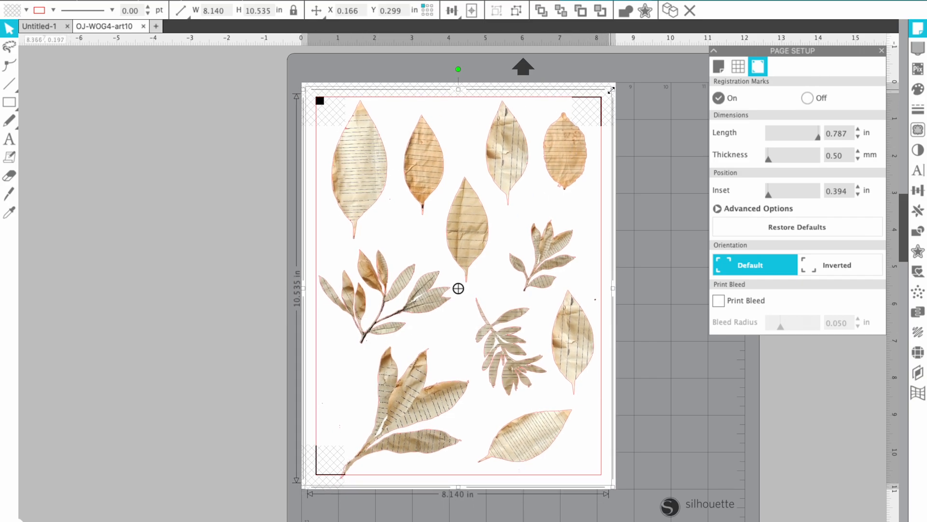
{"action": "left_click_drag", "start_coordinate": [611, 89], "coordinate": [606, 96]}
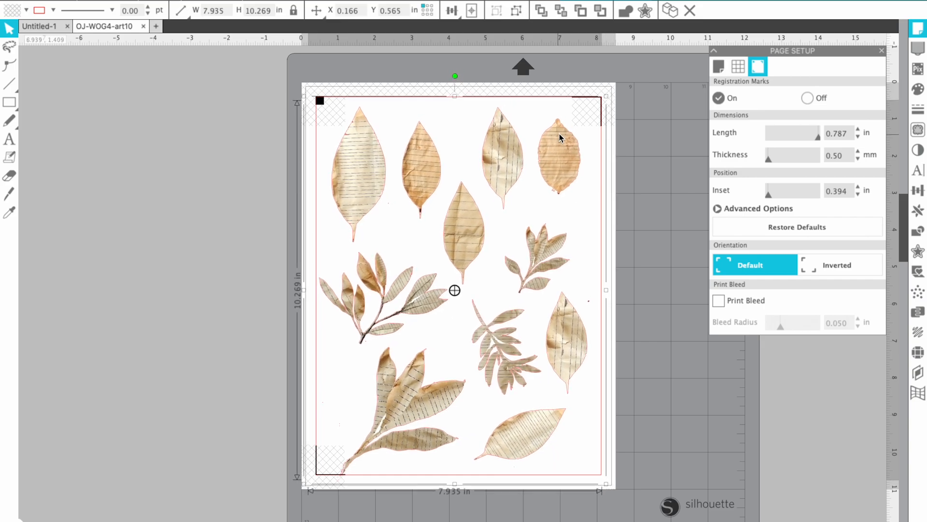
{"action": "left_click_drag", "start_coordinate": [560, 134], "coordinate": [564, 132]}
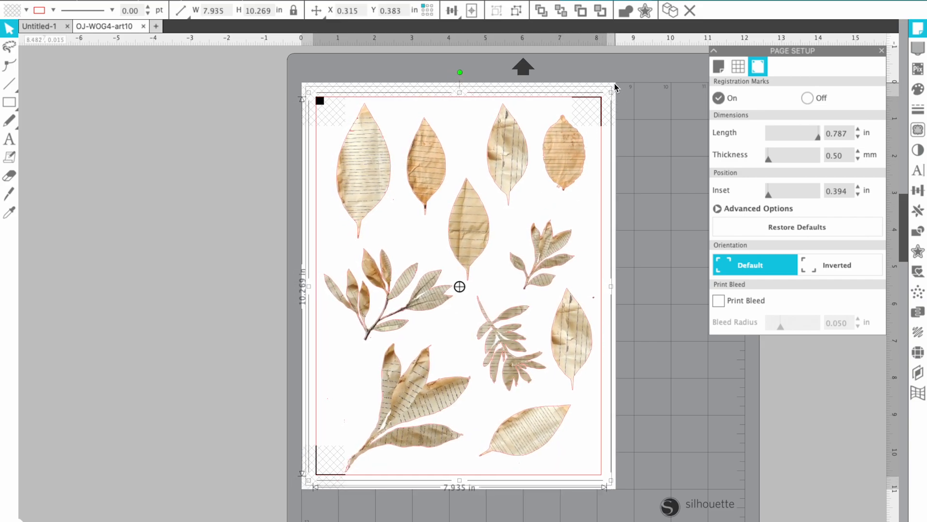
{"action": "left_click_drag", "start_coordinate": [459, 72], "coordinate": [463, 365]}
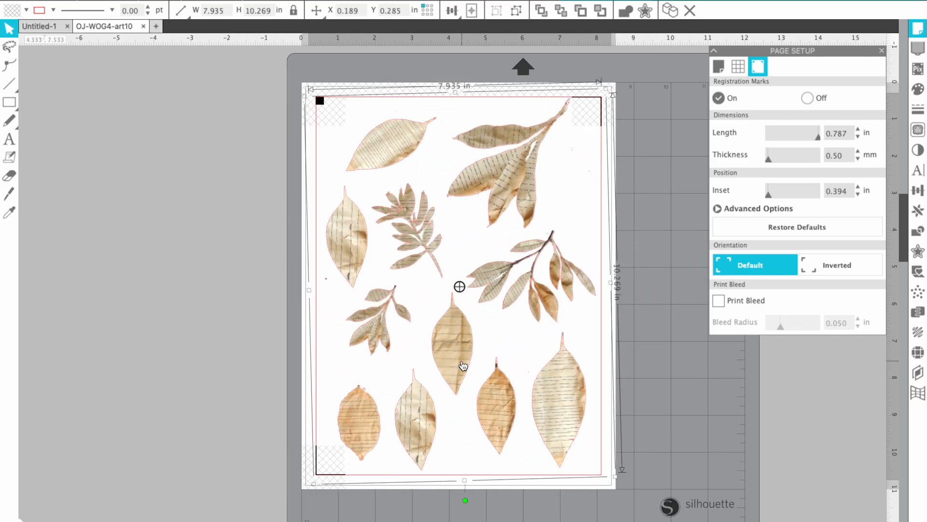
{"action": "left_click_drag", "start_coordinate": [465, 500], "coordinate": [462, 164]}
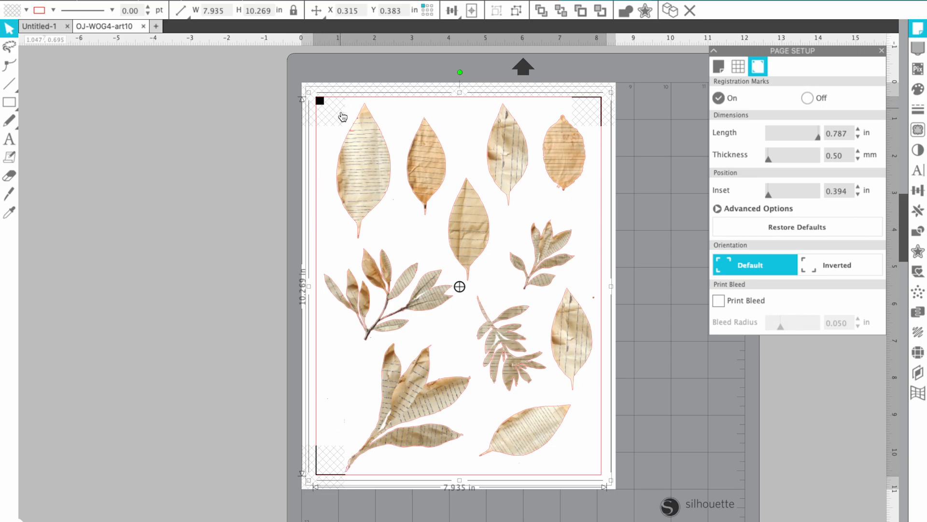
{"action": "left_click_drag", "start_coordinate": [375, 149], "coordinate": [349, 148]}
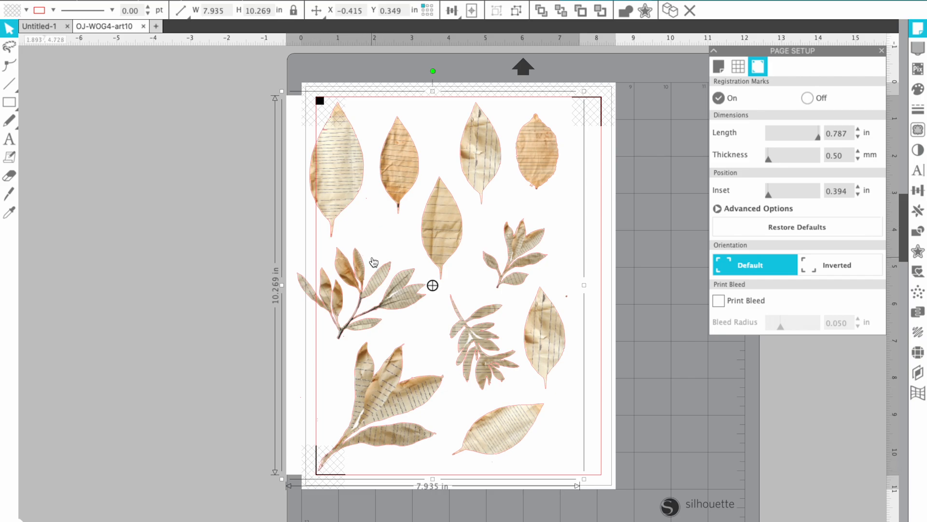
{"action": "left_click_drag", "start_coordinate": [347, 261], "coordinate": [374, 262]}
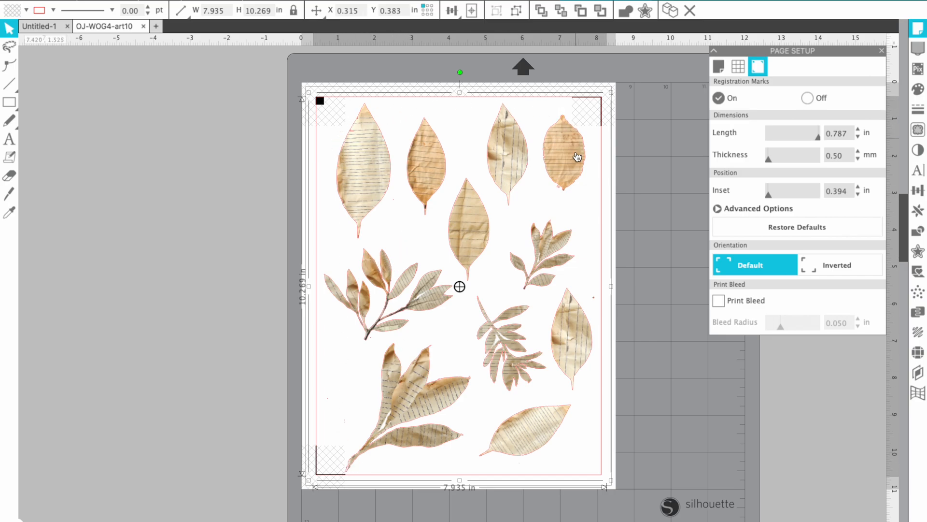
{"action": "left_click", "coordinate": [624, 186]}
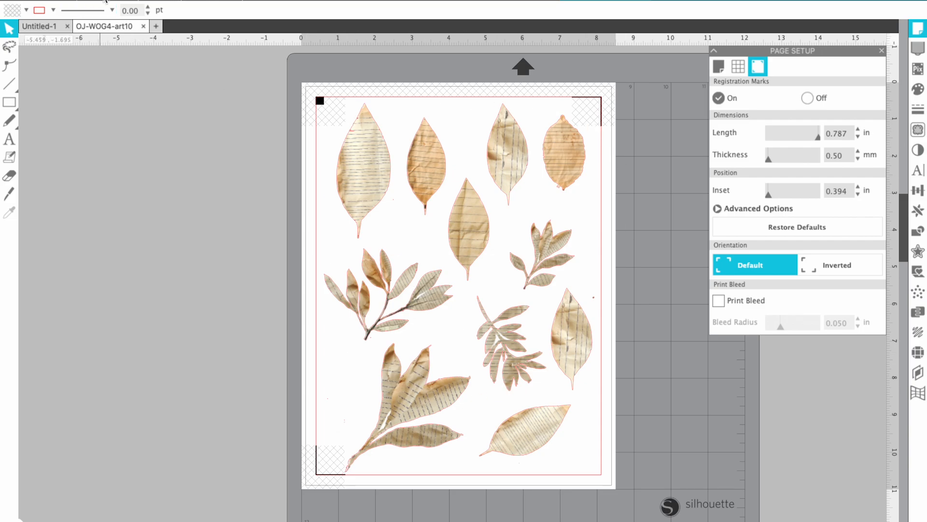
Open the print preview for the leaf sheet and continue to the printer settings
{"action": "left_click", "coordinate": [113, 0]}
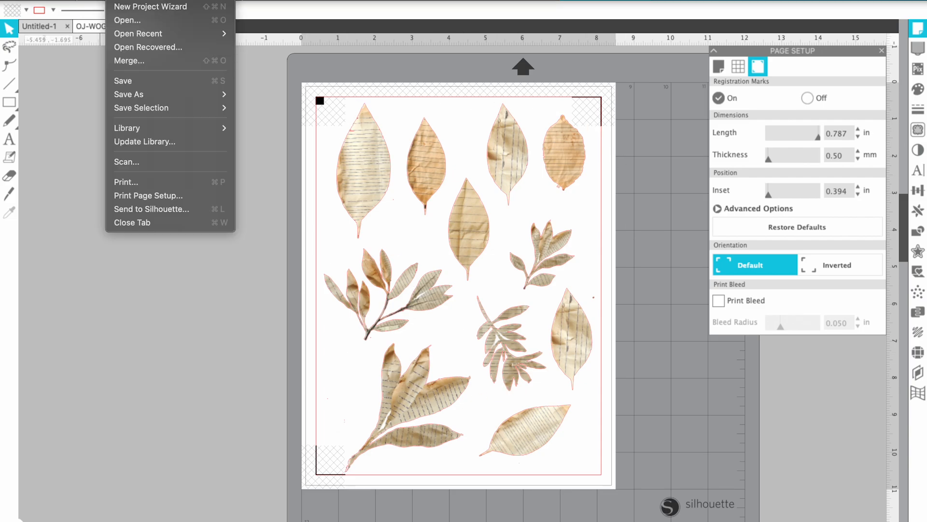
{"action": "left_click", "coordinate": [128, 183]}
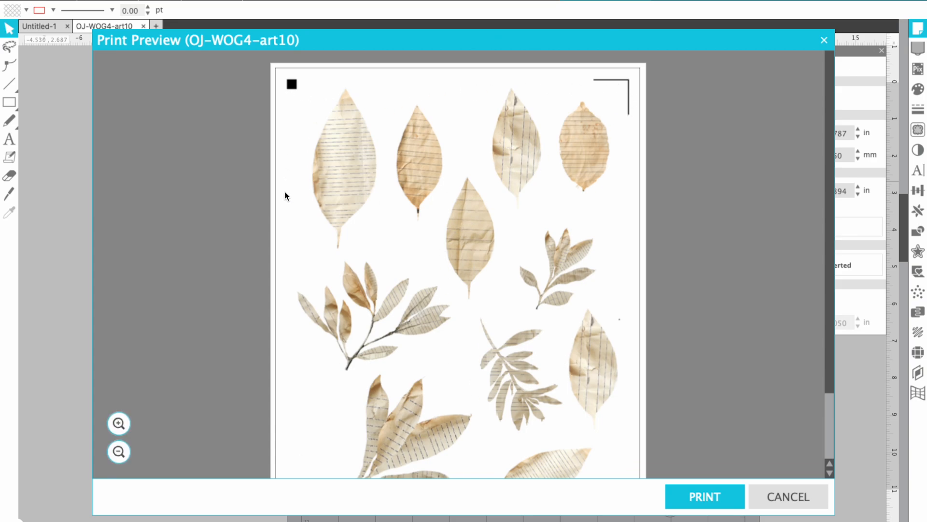
{"action": "left_click", "coordinate": [690, 496]}
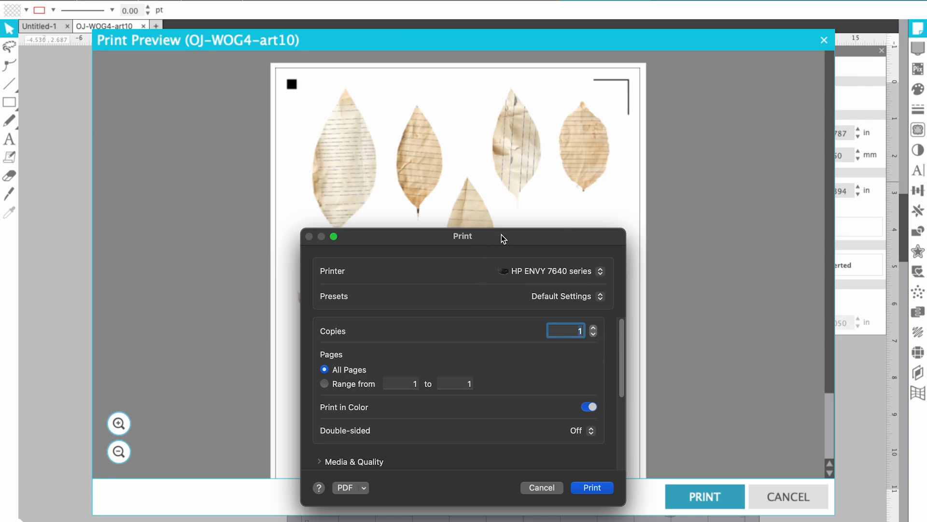
Confirm Best print quality and Brochure Matte Paper under Media & Quality
{"action": "scroll", "coordinate": [502, 328], "scroll_direction": "down", "scroll_amount": 3}
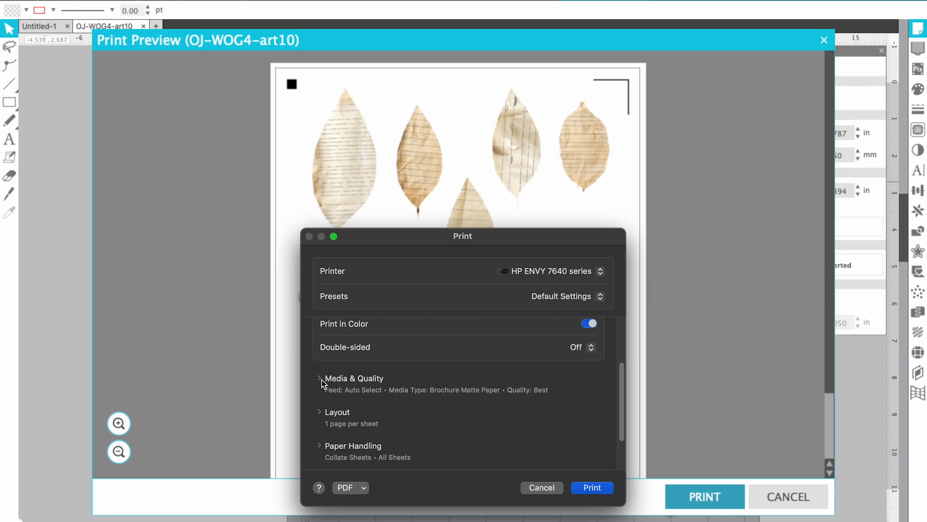
{"action": "left_click", "coordinate": [320, 378]}
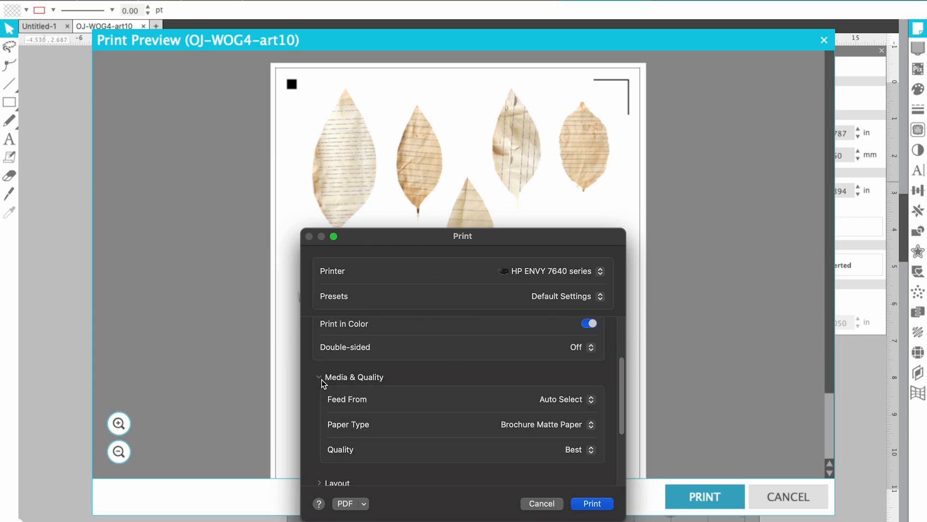
{"action": "left_click", "coordinate": [574, 450]}
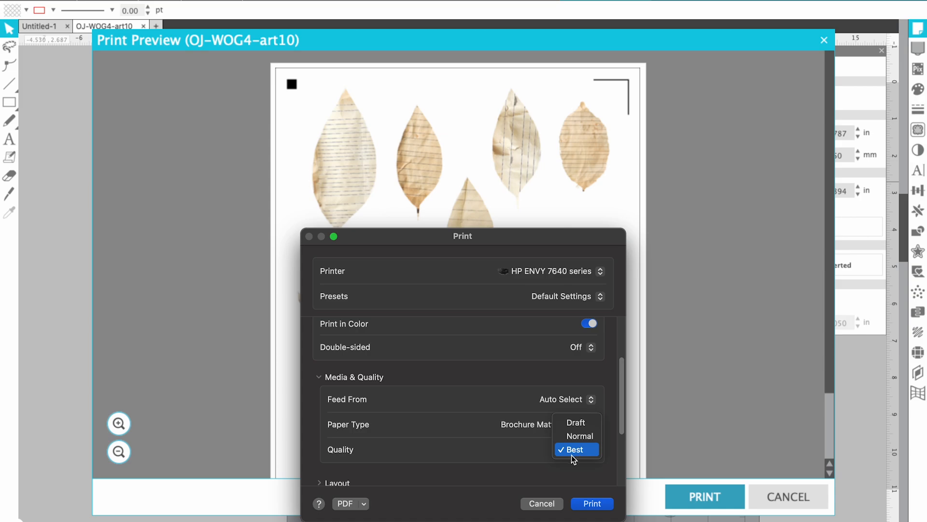
{"action": "left_click", "coordinate": [572, 454]}
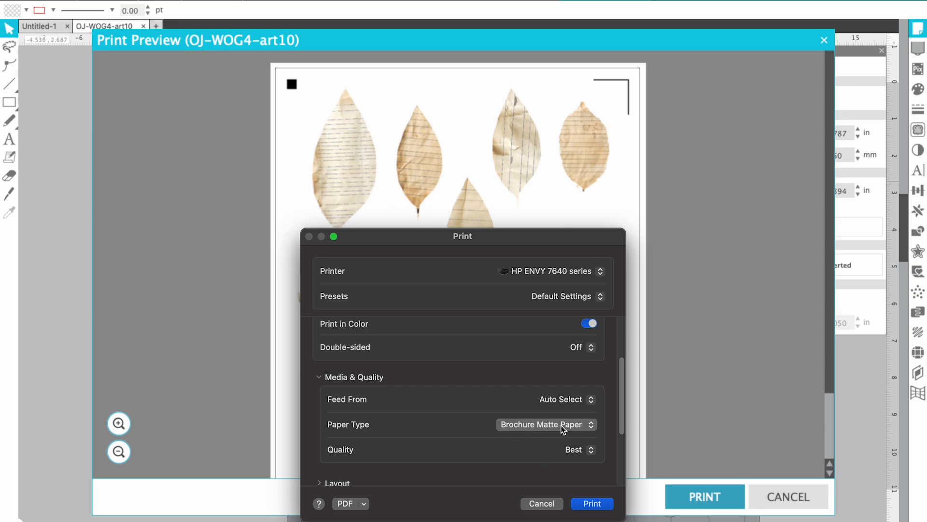
{"action": "left_click", "coordinate": [576, 427]}
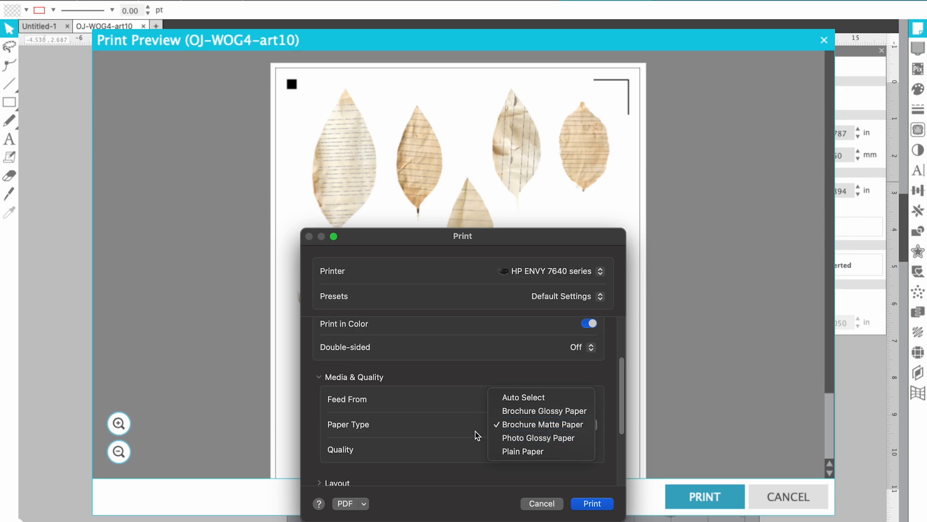
{"action": "left_click", "coordinate": [468, 431]}
{"action": "left_click", "coordinate": [555, 427]}
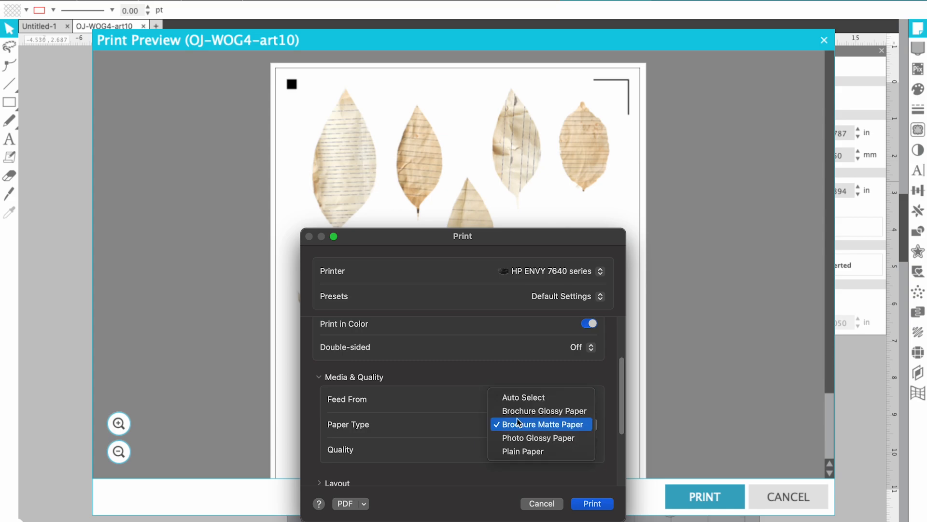
{"action": "left_click", "coordinate": [529, 428]}
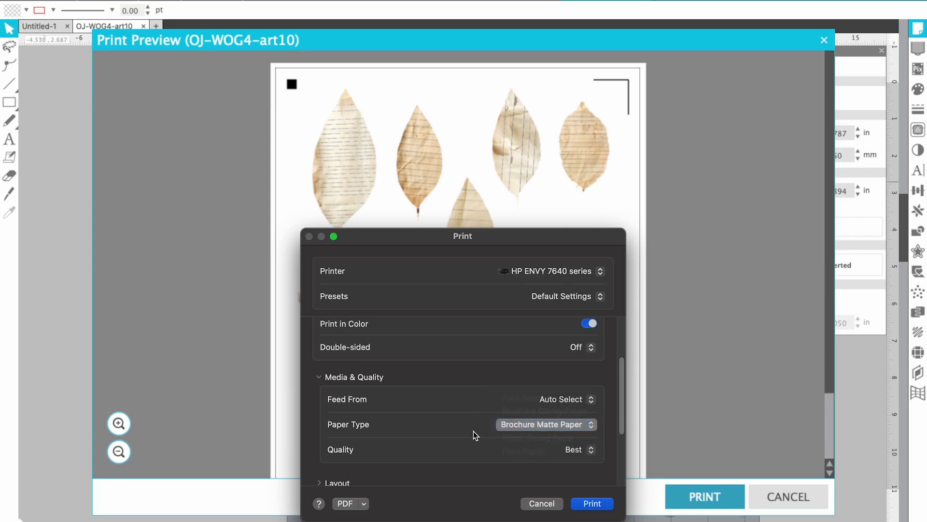